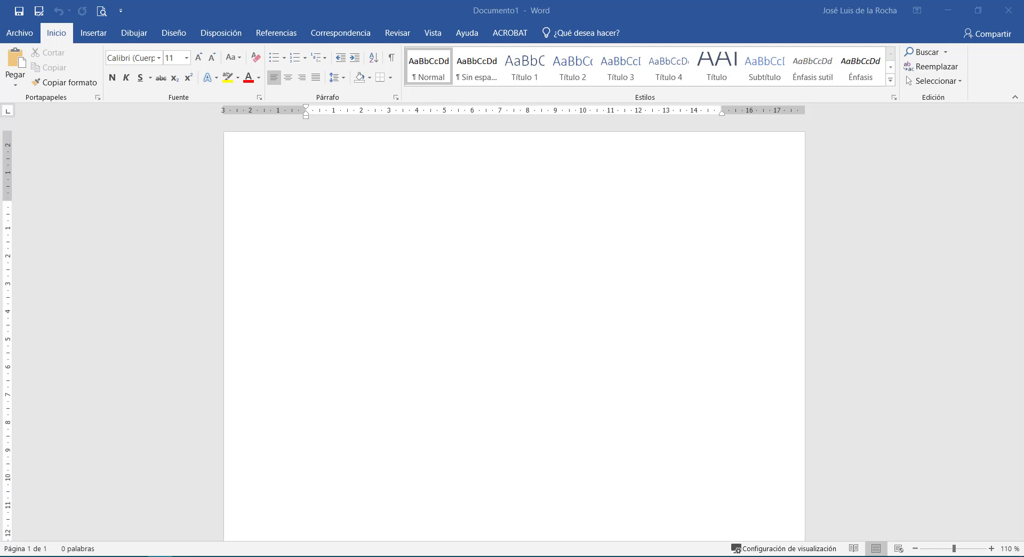
- Insert a page number at the current position in the document body using the simple "Número sin formato" style
{"action": "left_click", "coordinate": [642, 312]}
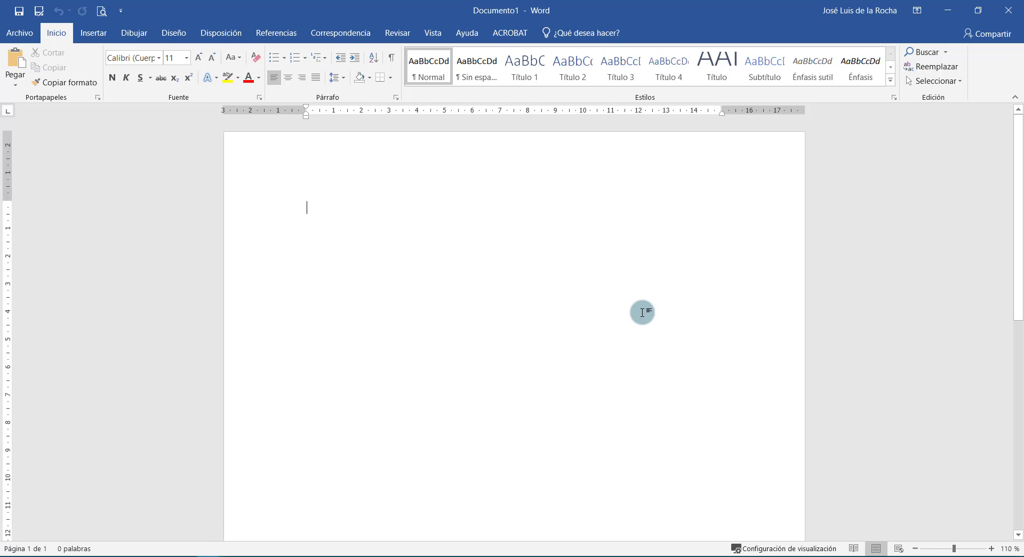
{"action": "left_click", "coordinate": [93, 33]}
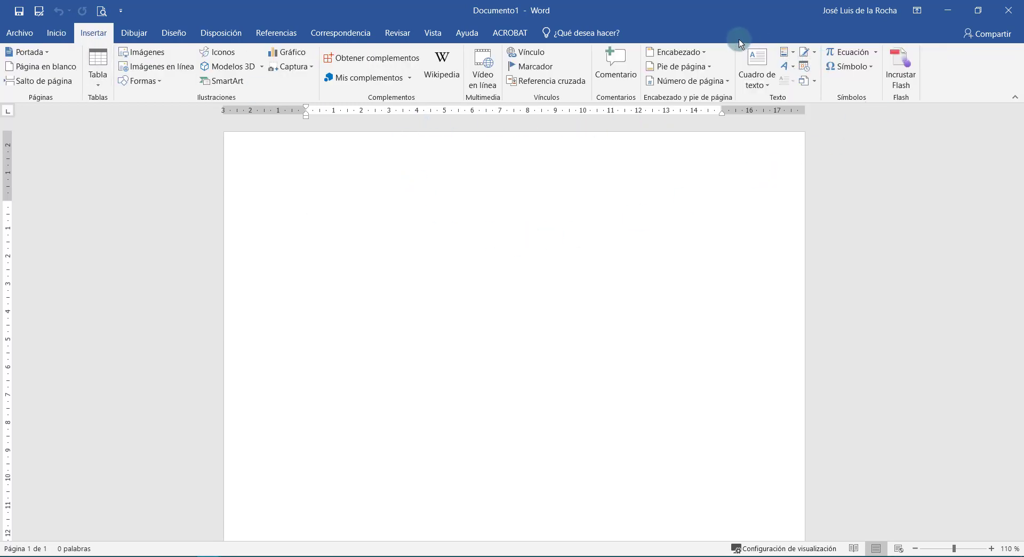
{"action": "left_click", "coordinate": [731, 82]}
{"action": "left_click", "coordinate": [738, 87]}
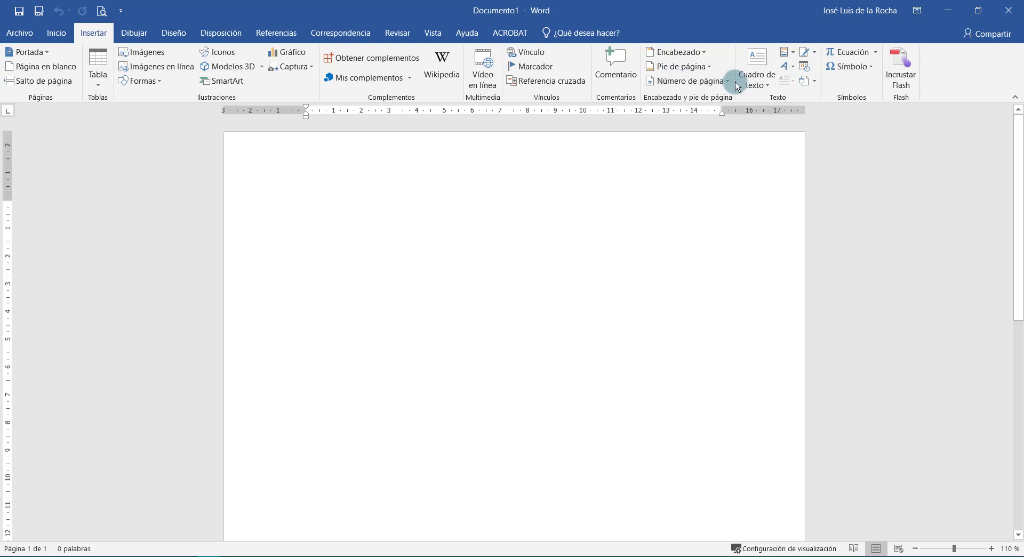
{"action": "left_click", "coordinate": [738, 86]}
{"action": "mouse_move", "coordinate": [702, 145]}
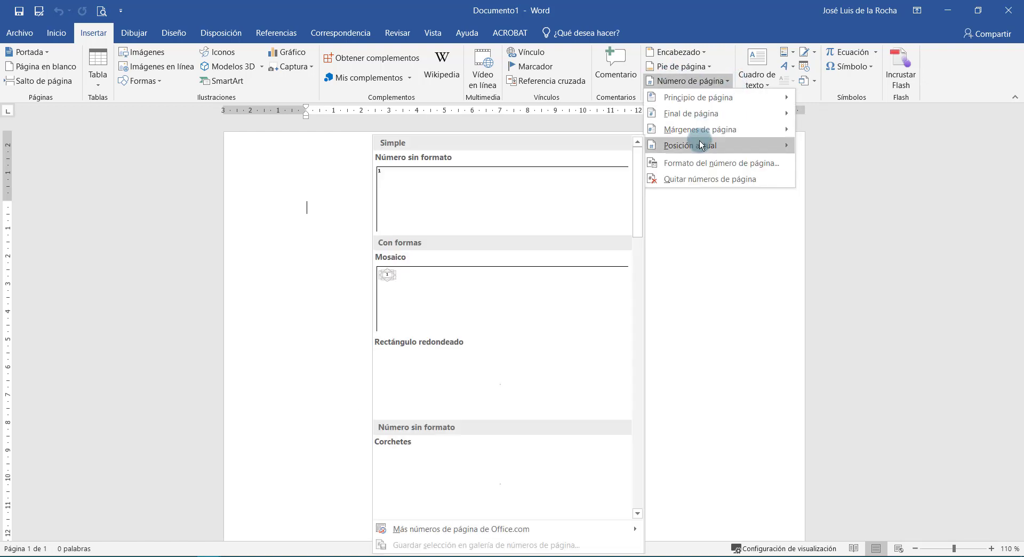
{"action": "left_click", "coordinate": [528, 167]}
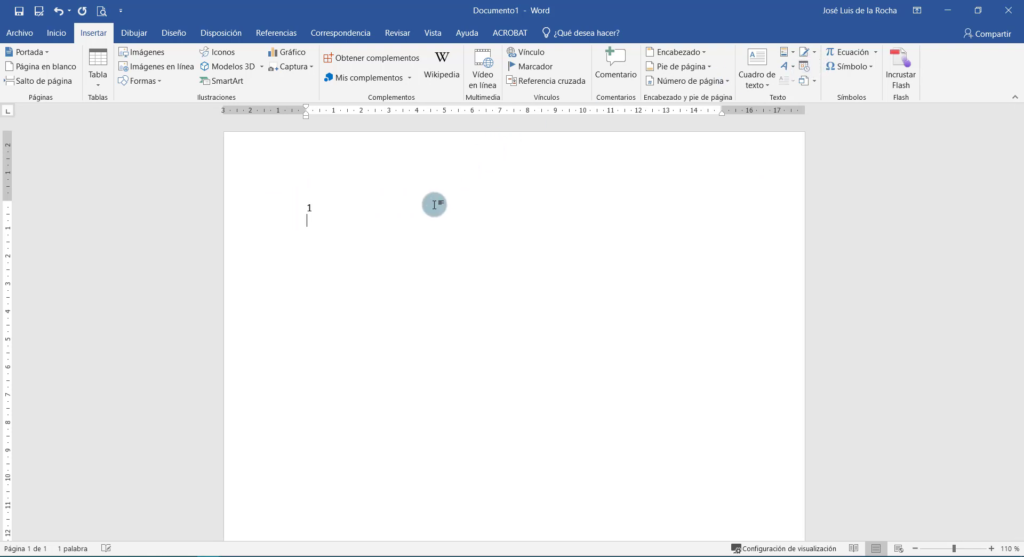
- Insert the current date below the page number in the long "sábado, 23 de mayo de 2020" format
{"action": "left_click", "coordinate": [807, 69]}
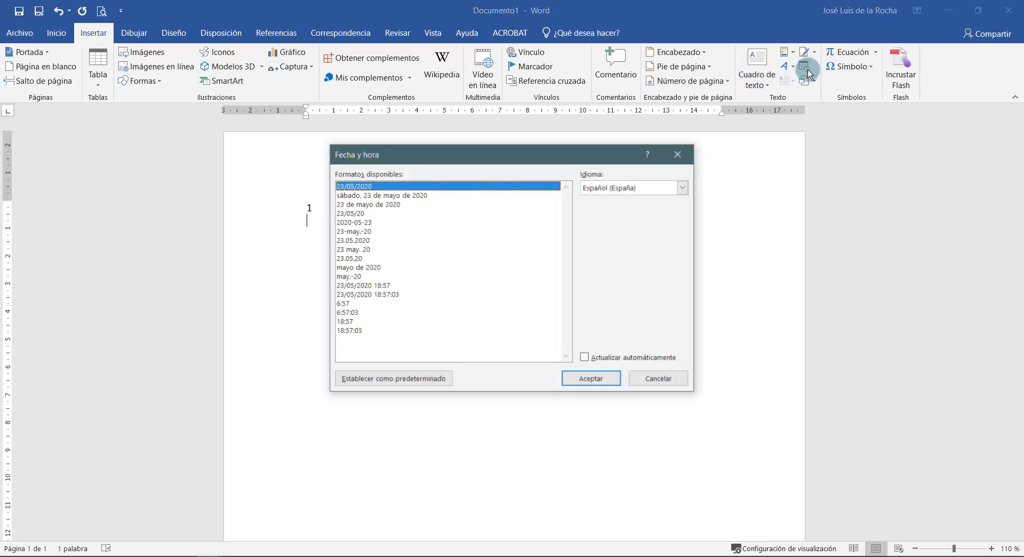
{"action": "left_click", "coordinate": [399, 197]}
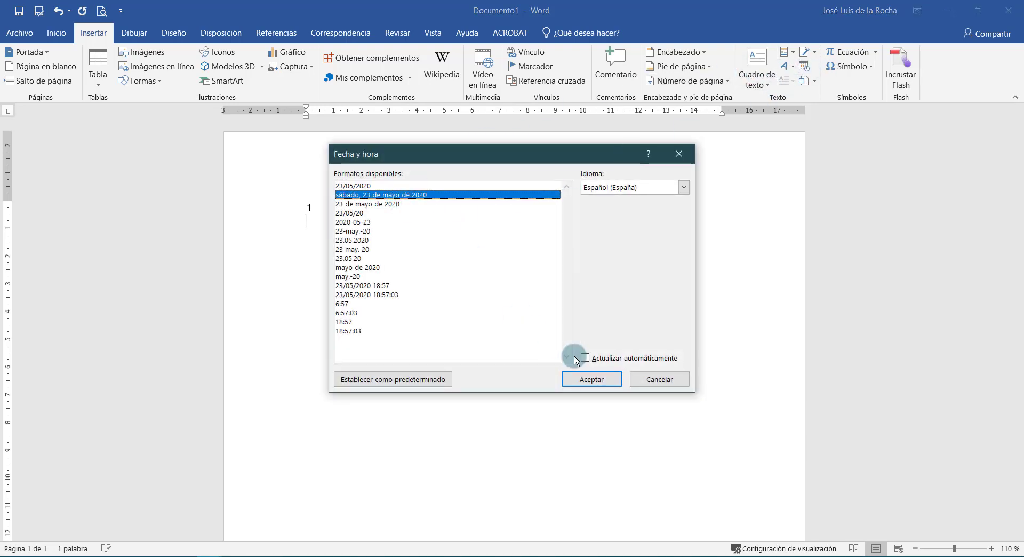
{"action": "left_click", "coordinate": [591, 379]}
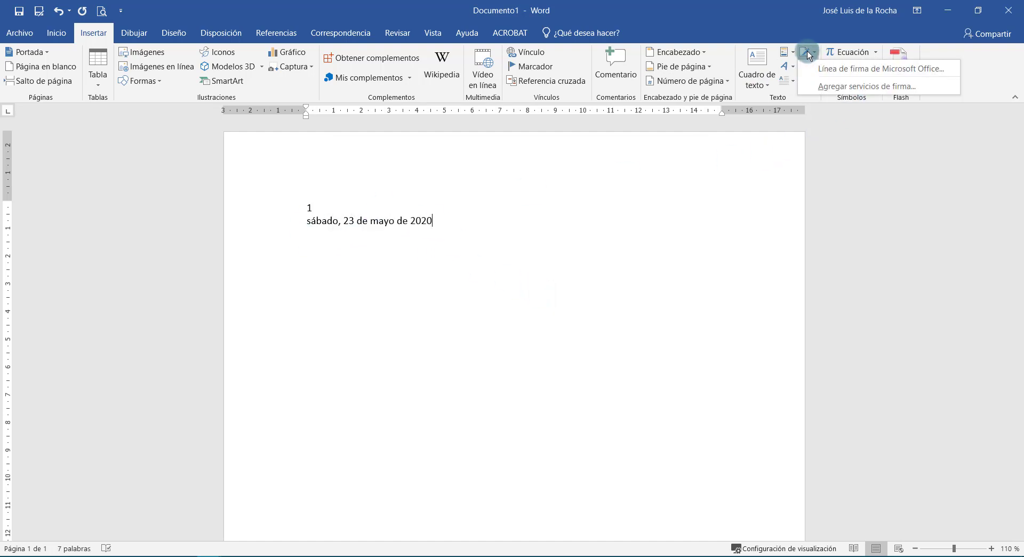
- Insert the Autor document property on the line below the date and check the author in the document information
{"action": "left_click", "coordinate": [791, 53]}
{"action": "mouse_move", "coordinate": [825, 90]}
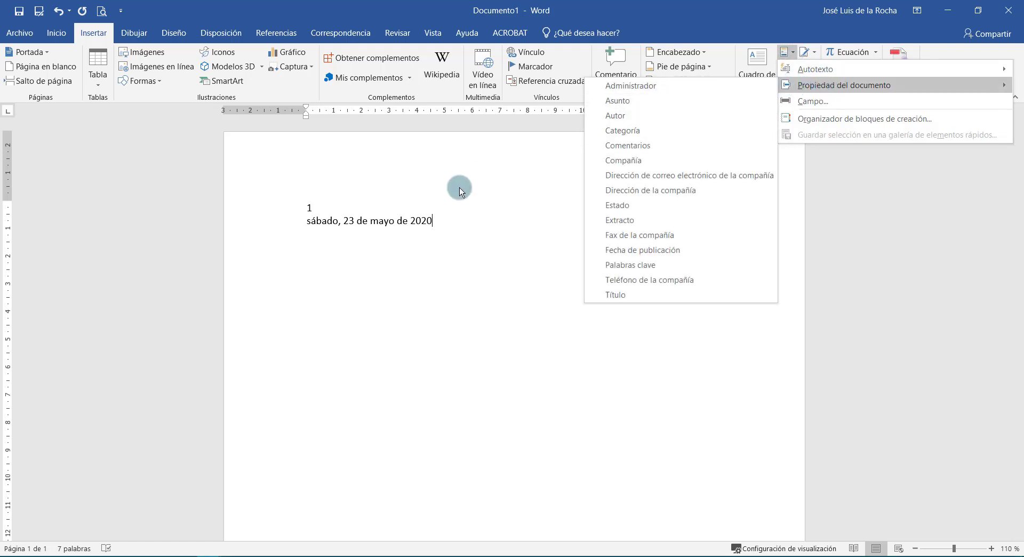
{"action": "left_click", "coordinate": [457, 213]}
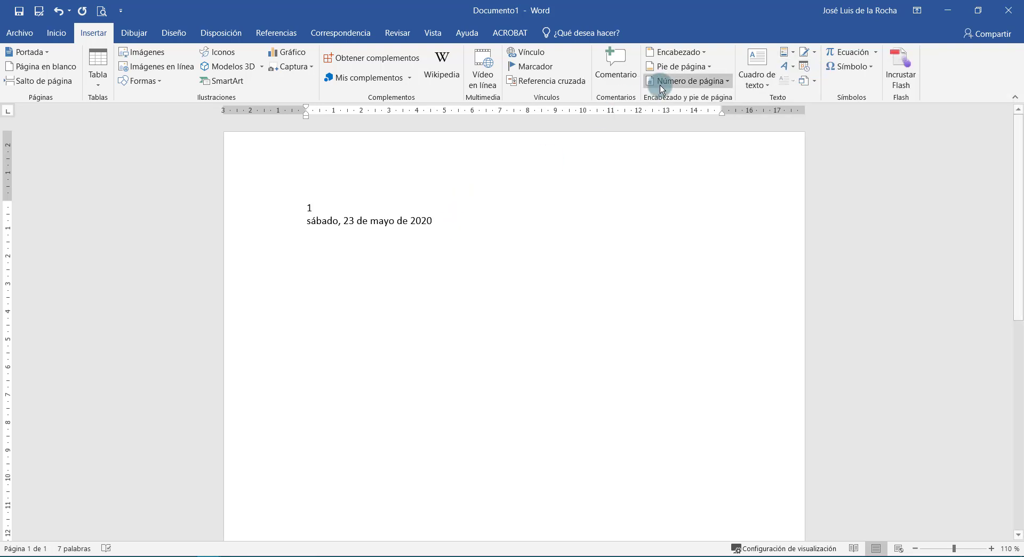
{"action": "left_click", "coordinate": [786, 51]}
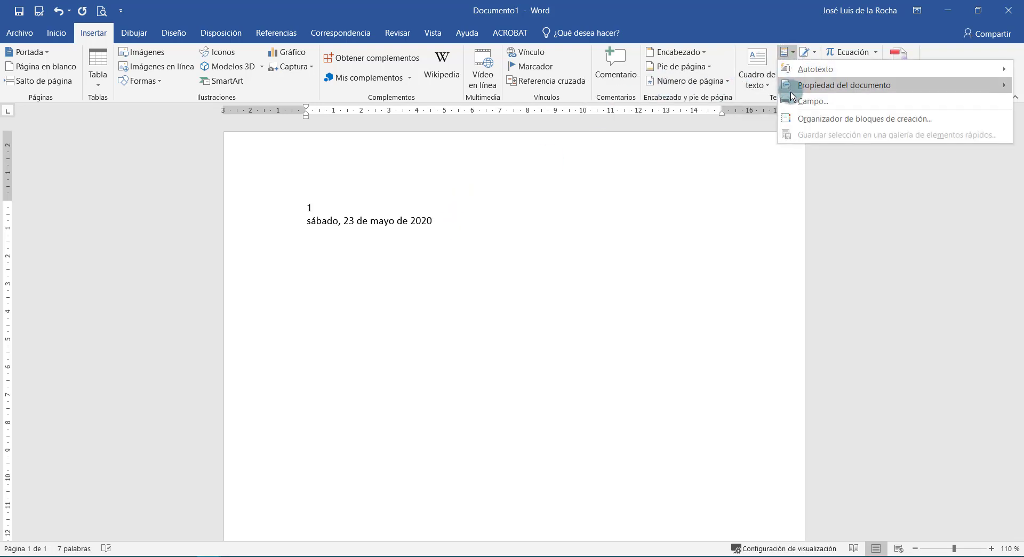
{"action": "mouse_move", "coordinate": [798, 86]}
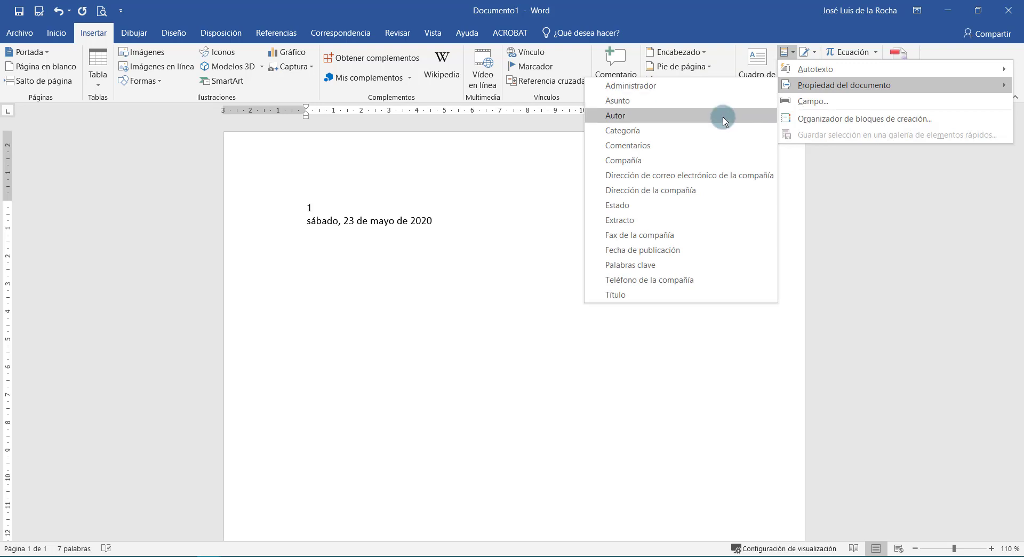
{"action": "left_click", "coordinate": [722, 114]}
{"action": "left_click", "coordinate": [420, 245]}
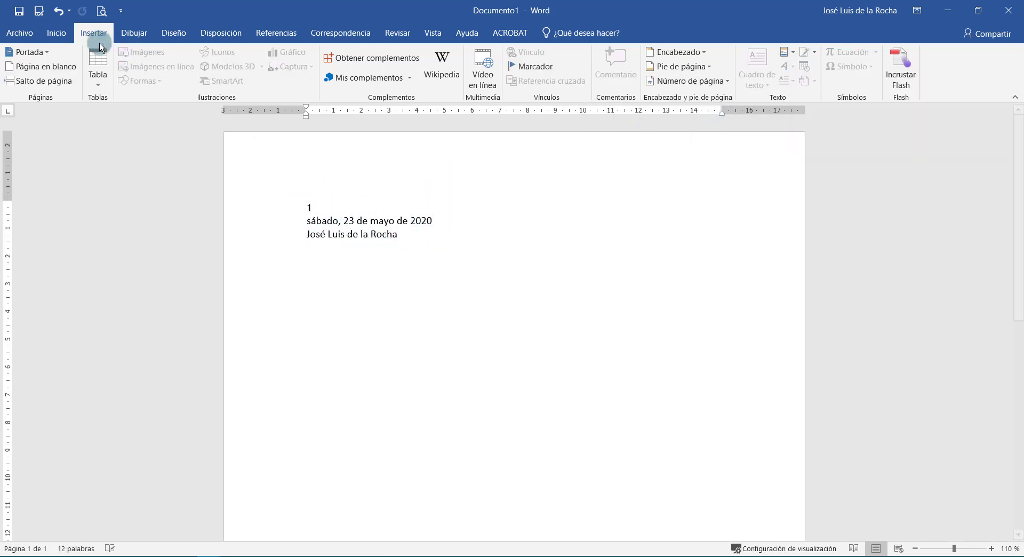
{"action": "left_click", "coordinate": [20, 33]}
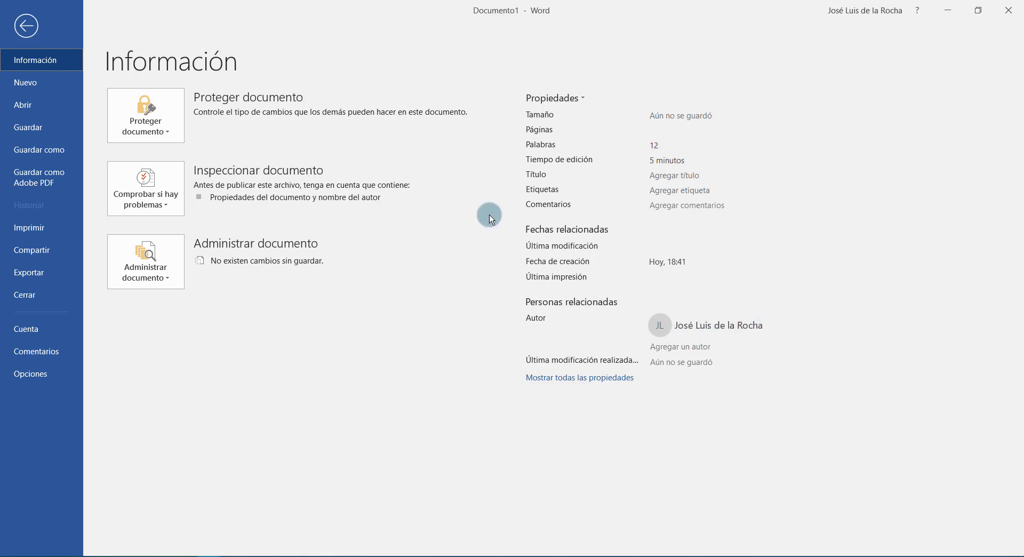
{"action": "left_click", "coordinate": [26, 25]}
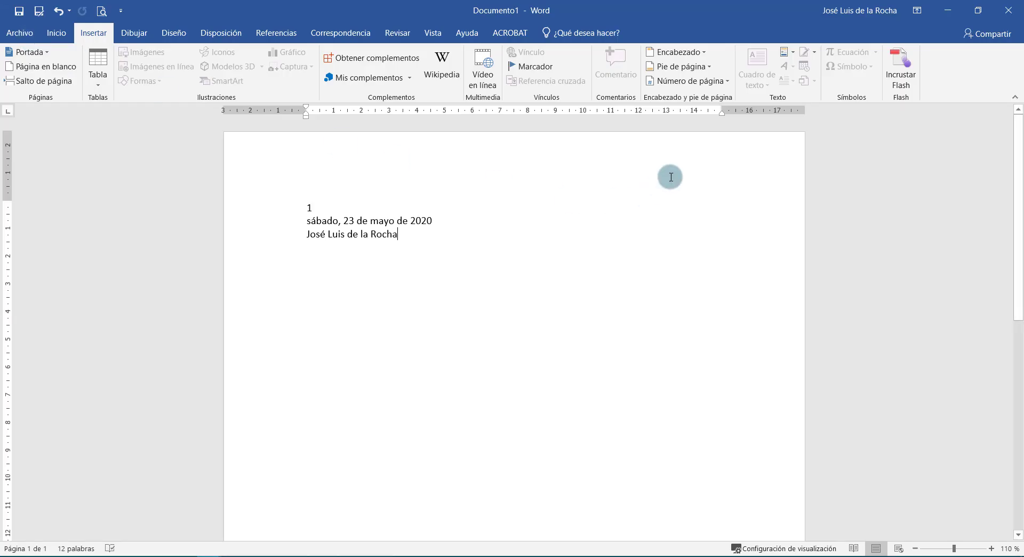
- Insert the Título document property on a new line below the author
{"action": "left_click", "coordinate": [472, 244]}
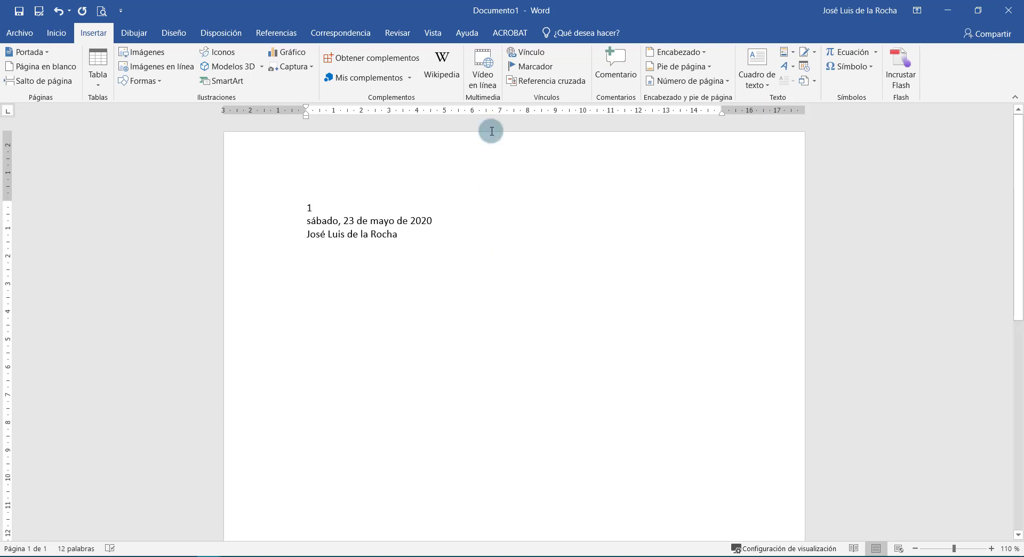
{"action": "left_click", "coordinate": [795, 54]}
{"action": "mouse_move", "coordinate": [804, 85]}
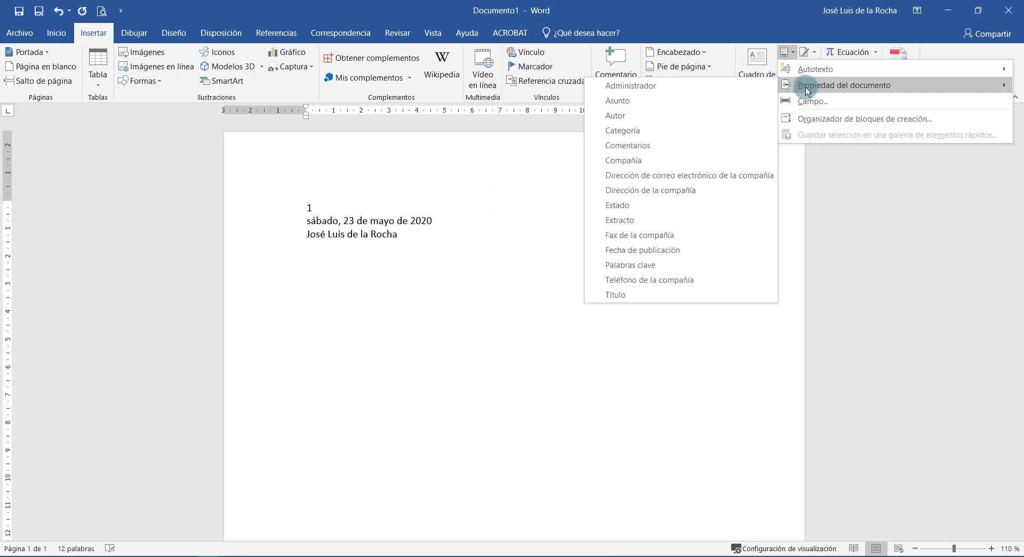
{"action": "left_click", "coordinate": [658, 296]}
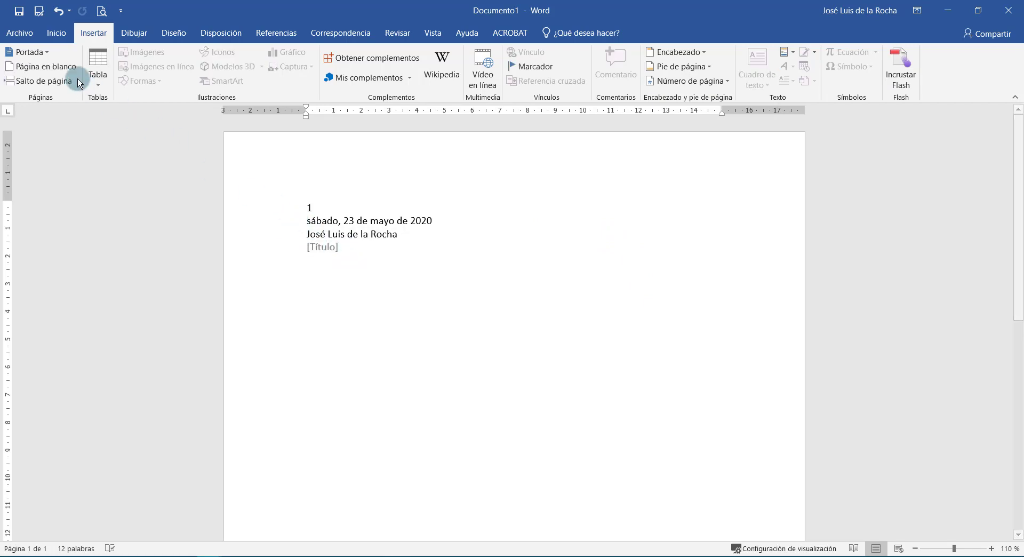
- Set the document's Título property to "Clase de campos" in the file information and return to the document
{"action": "left_click", "coordinate": [20, 32]}
{"action": "left_click", "coordinate": [686, 177]}
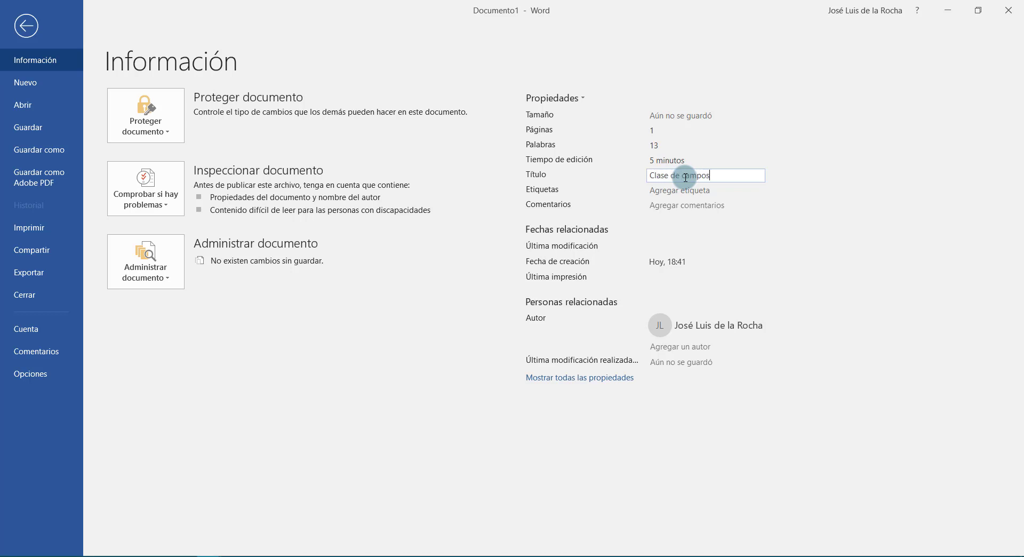
{"action": "key", "text": "Return"}
{"action": "left_click", "coordinate": [604, 196]}
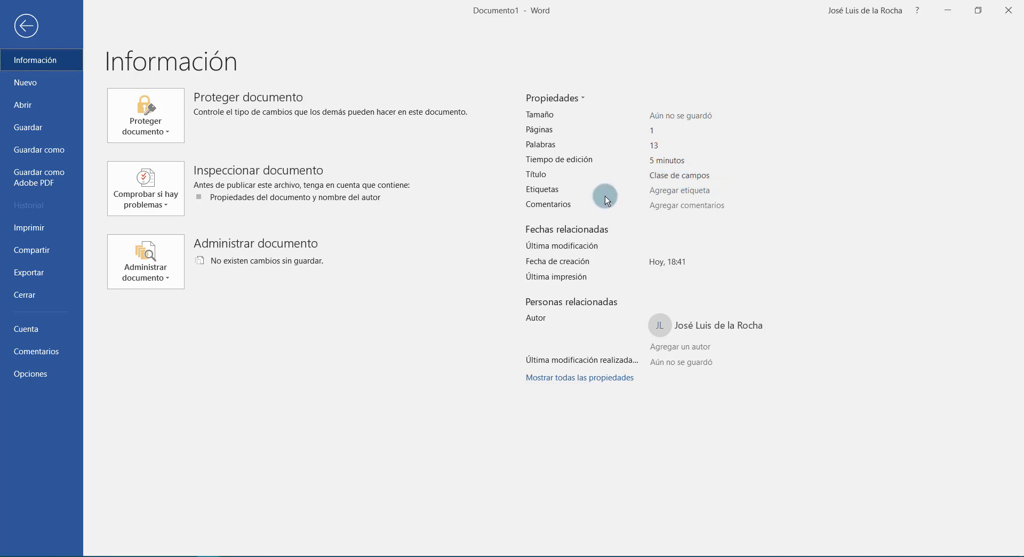
{"action": "left_click", "coordinate": [15, 31]}
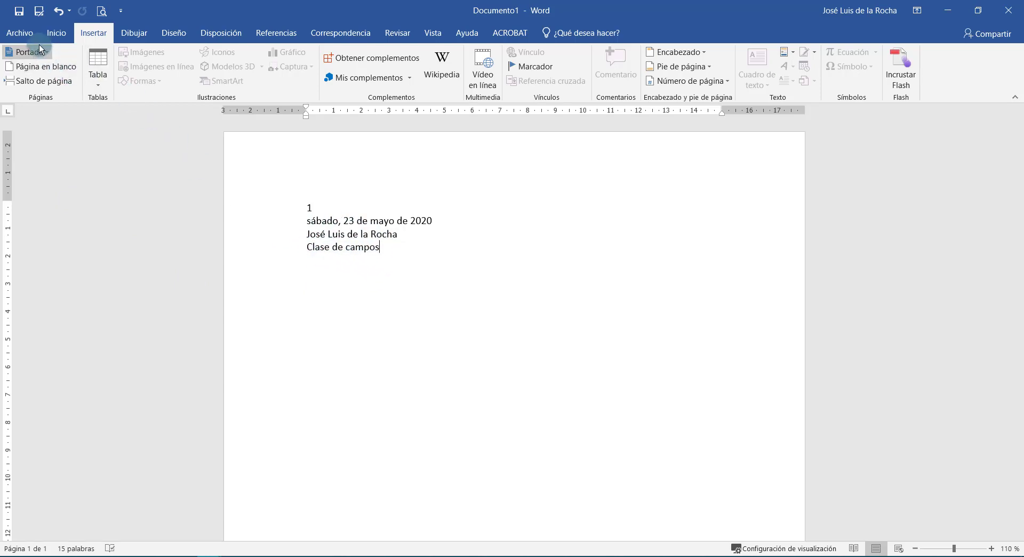
- Extend the document's Título property to "Clase de campos de Word" and return to the document
{"action": "left_click", "coordinate": [19, 33]}
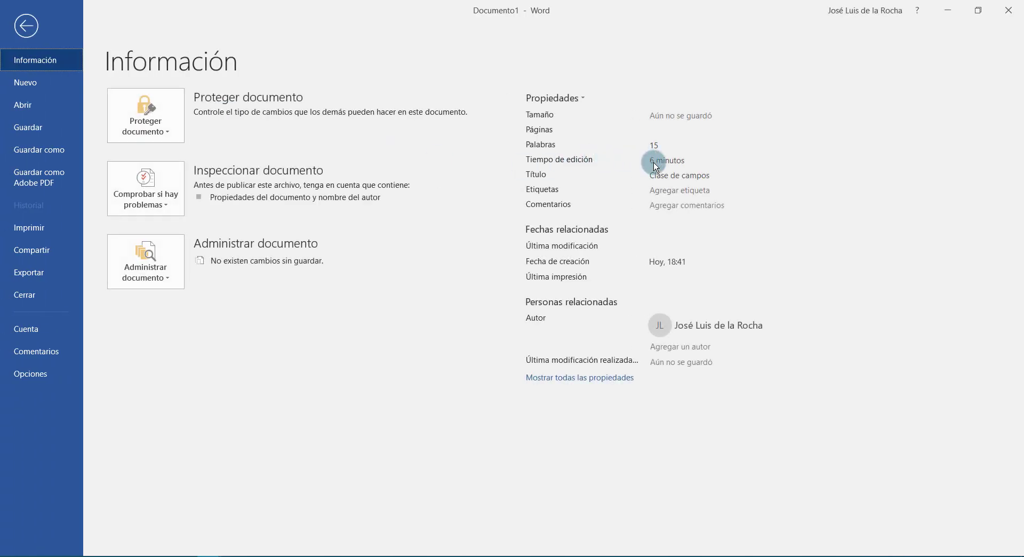
{"action": "left_click", "coordinate": [702, 176]}
{"action": "left_click", "coordinate": [721, 178]}
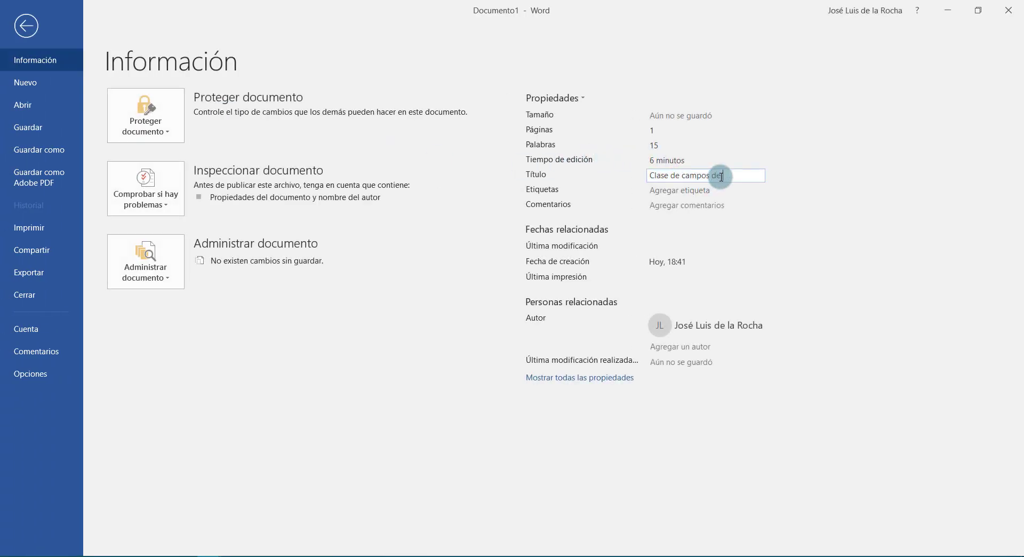
{"action": "left_click", "coordinate": [585, 236]}
{"action": "left_click", "coordinate": [27, 26]}
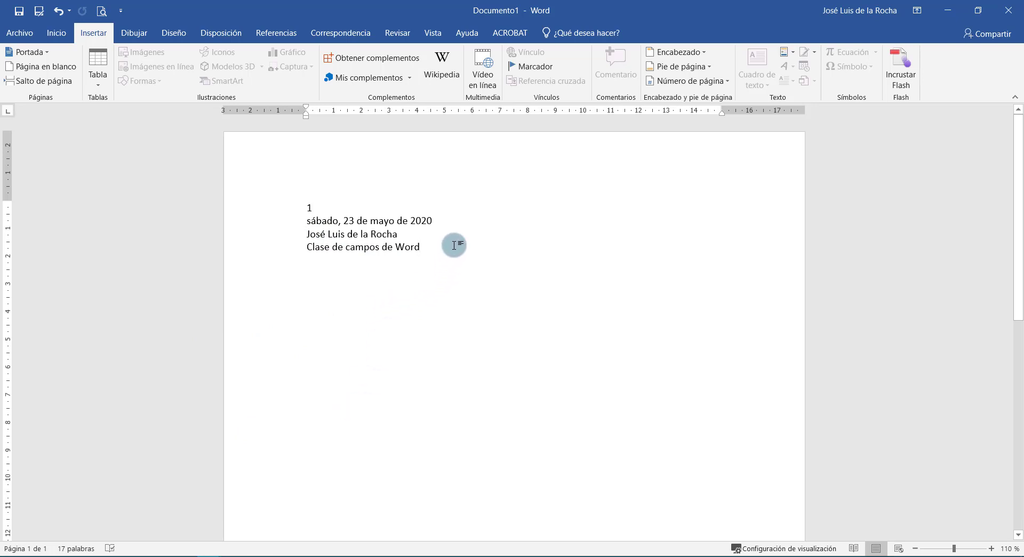
- Leave a blank line below the title and open the Campo dialog for inserting a field on the new line
{"action": "key", "text": "Return"}
{"action": "key", "text": "Return"}
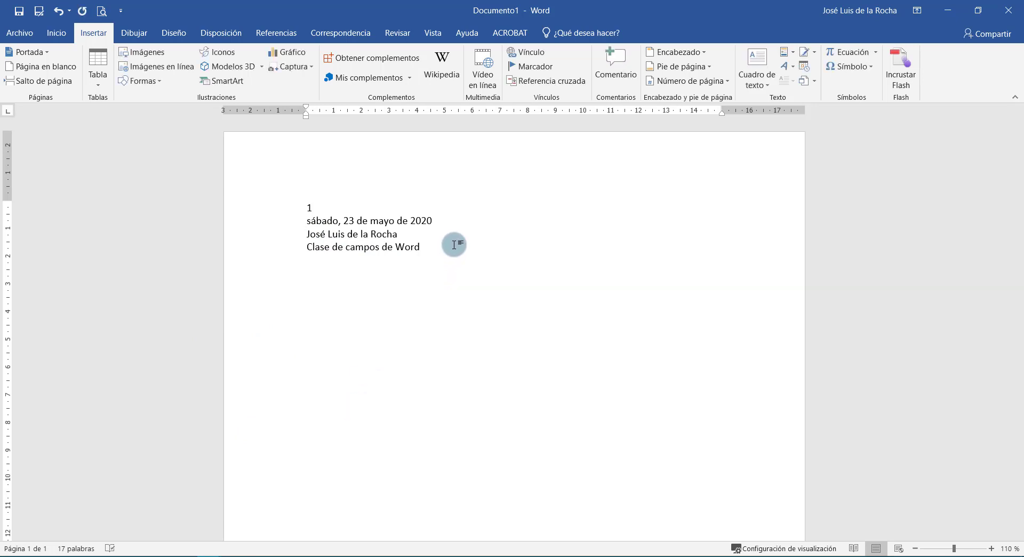
{"action": "left_click", "coordinate": [792, 53]}
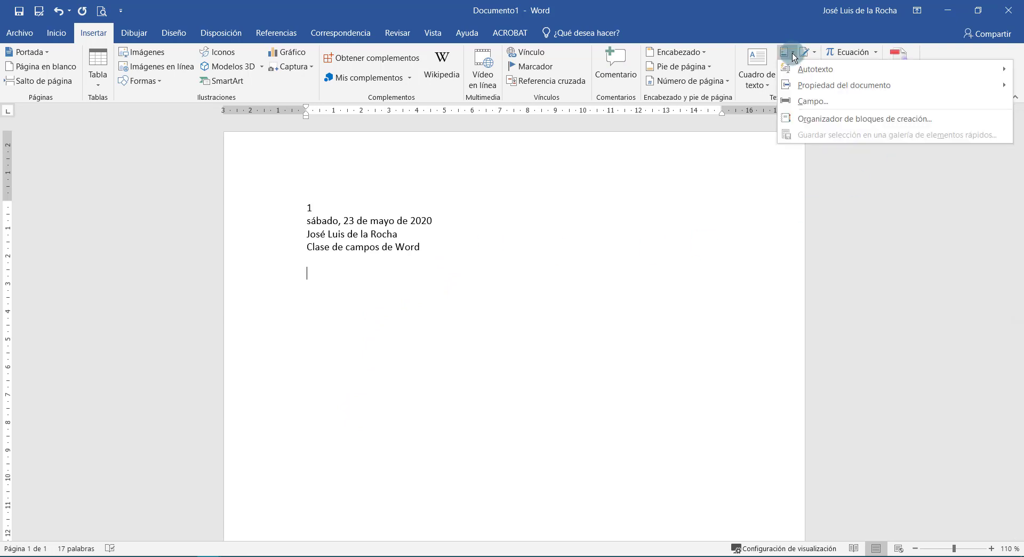
{"action": "left_click", "coordinate": [813, 102]}
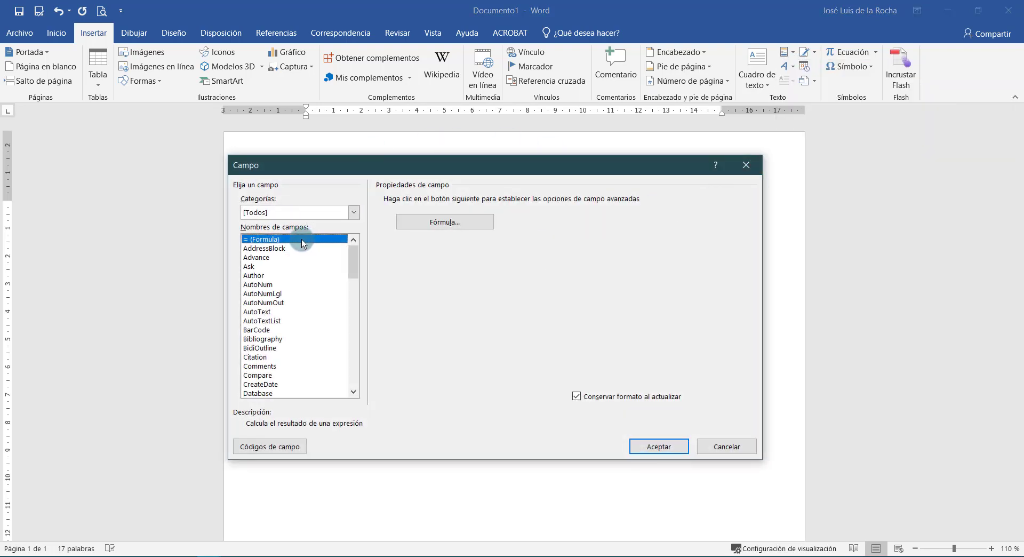
- Examine the fields offered in the Automatización, Combinar correspondencia, and Ecuaciones y fórmulas categories of the Campo dialog
{"action": "left_click_drag", "start_coordinate": [355, 248], "coordinate": [346, 363]}
{"action": "left_click", "coordinate": [358, 212]}
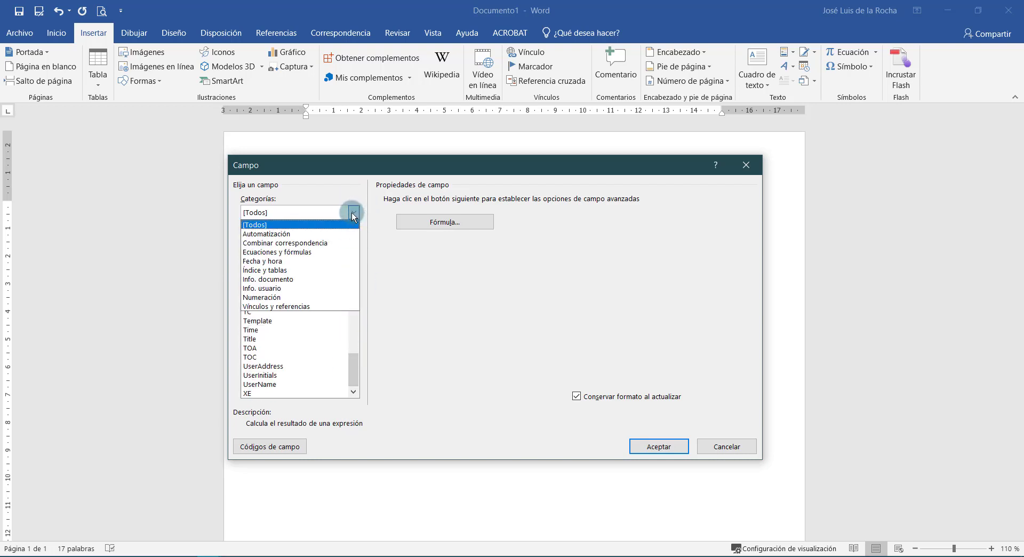
{"action": "left_click", "coordinate": [328, 235]}
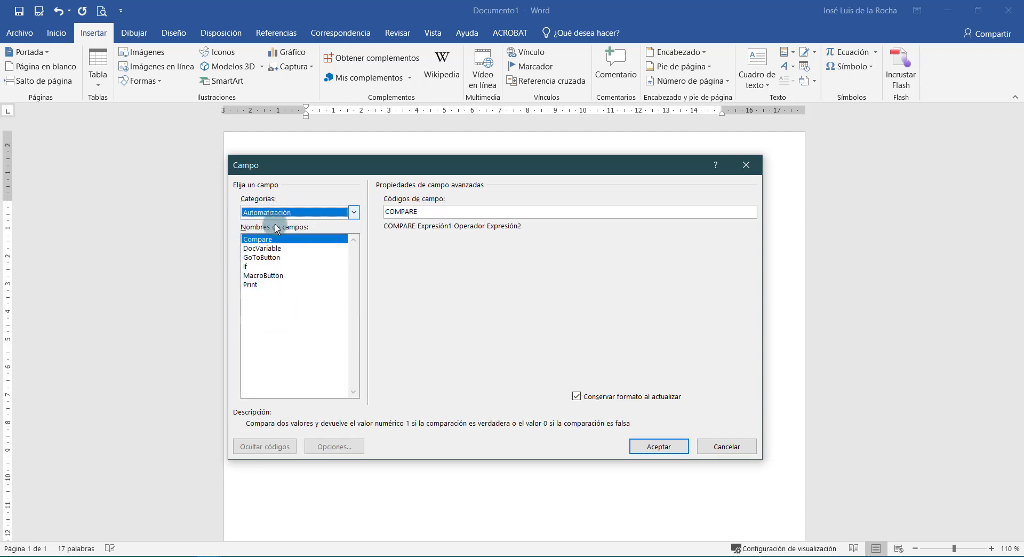
{"action": "left_click", "coordinate": [353, 212]}
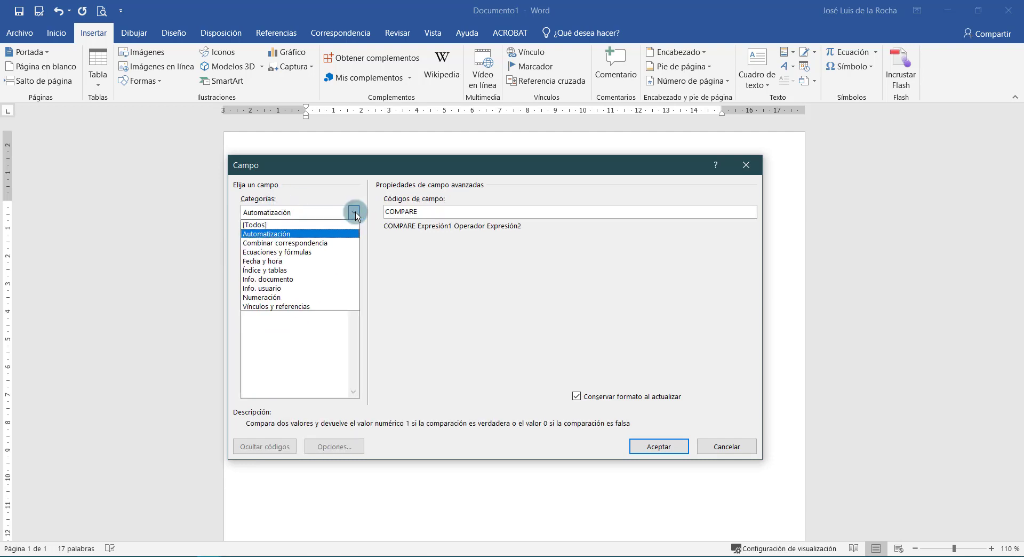
{"action": "left_click", "coordinate": [314, 241]}
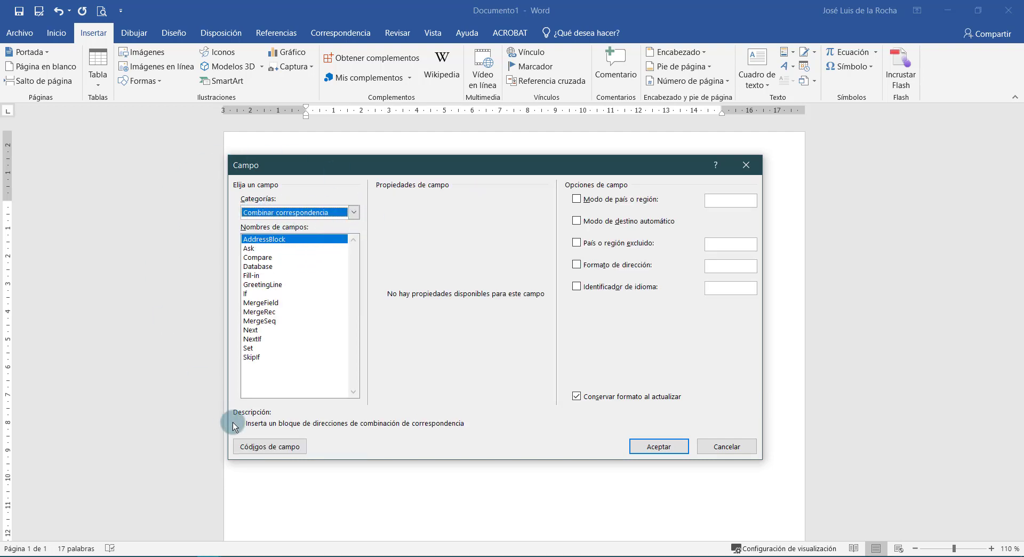
{"action": "left_click", "coordinate": [353, 212]}
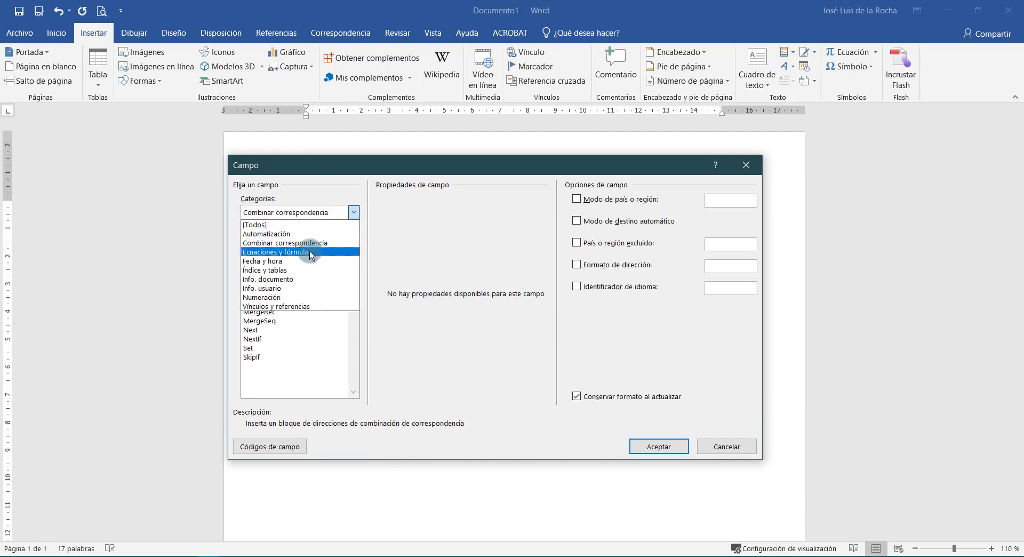
{"action": "left_click", "coordinate": [274, 253]}
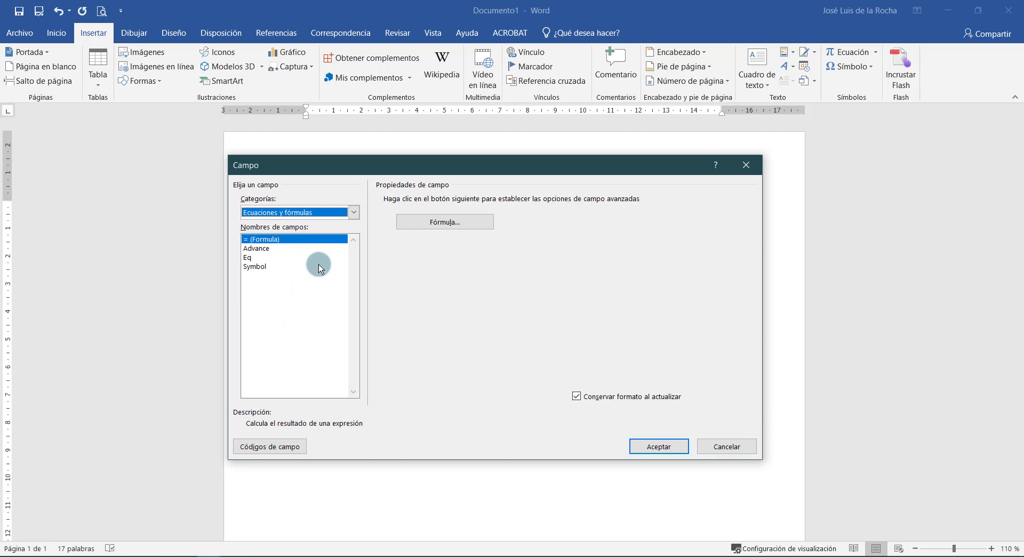
- Review the Fecha y hora category and compare the descriptions and options of the CreateDate and Date fields
{"action": "left_click", "coordinate": [353, 212]}
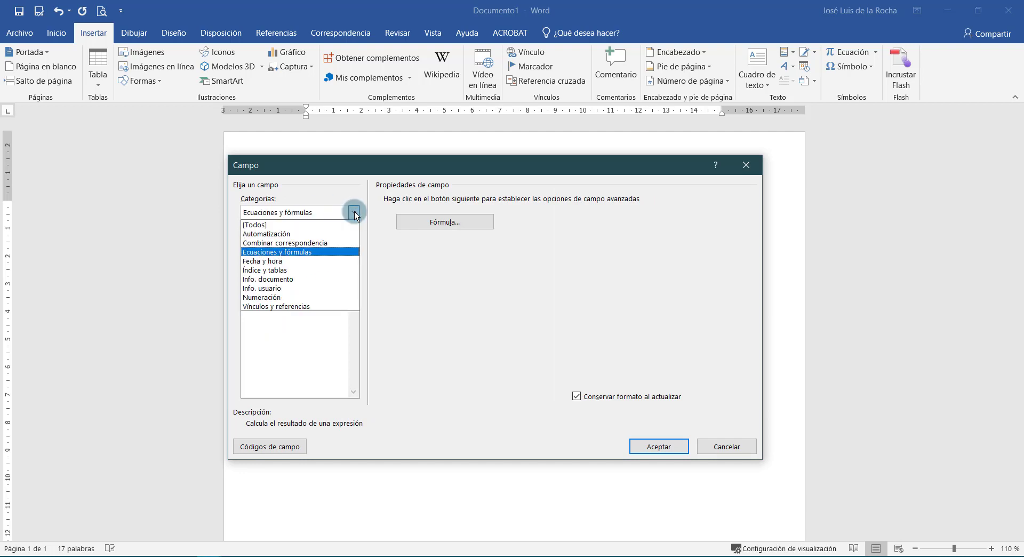
{"action": "left_click", "coordinate": [294, 261]}
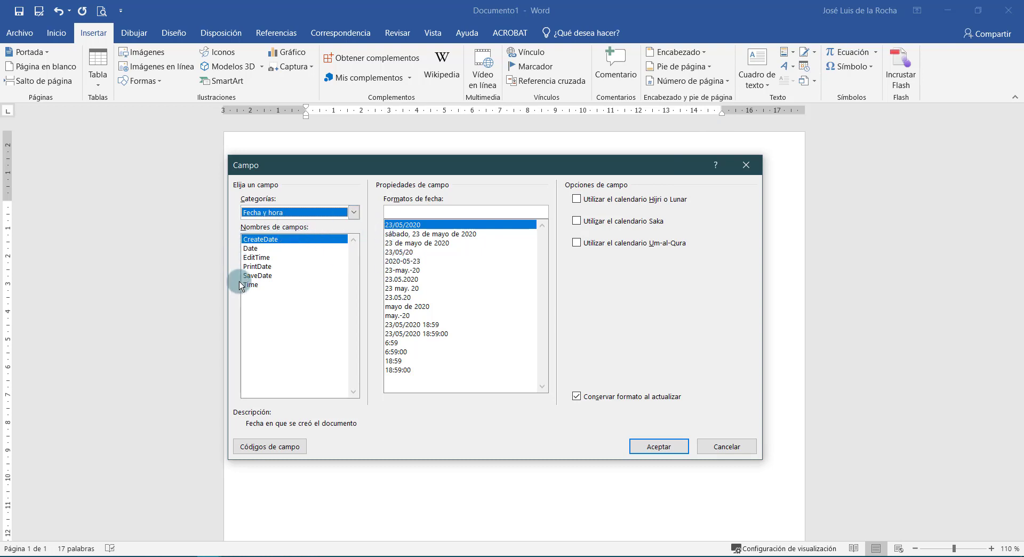
{"action": "left_click", "coordinate": [266, 249]}
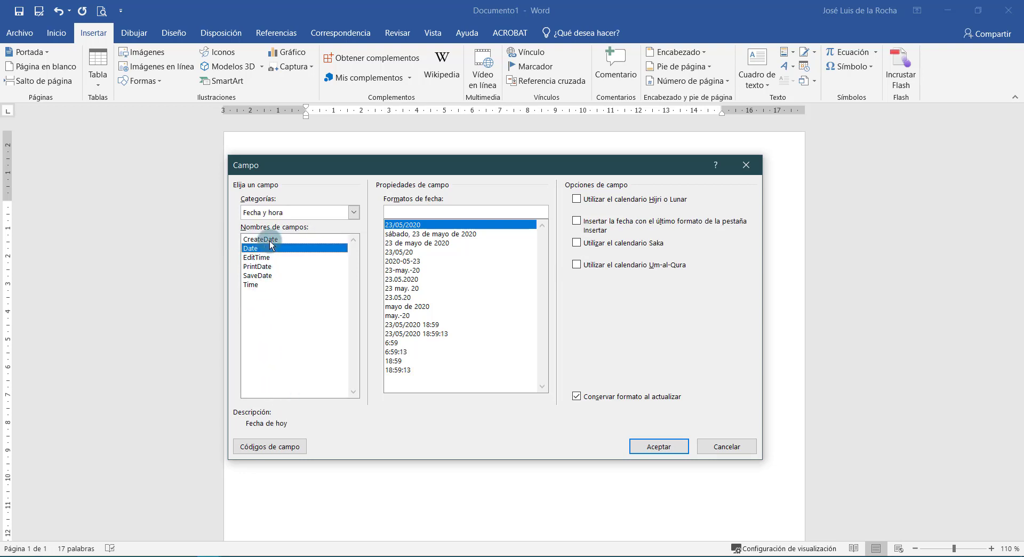
{"action": "left_click", "coordinate": [270, 241]}
{"action": "left_click", "coordinate": [265, 246]}
{"action": "left_click", "coordinate": [269, 241]}
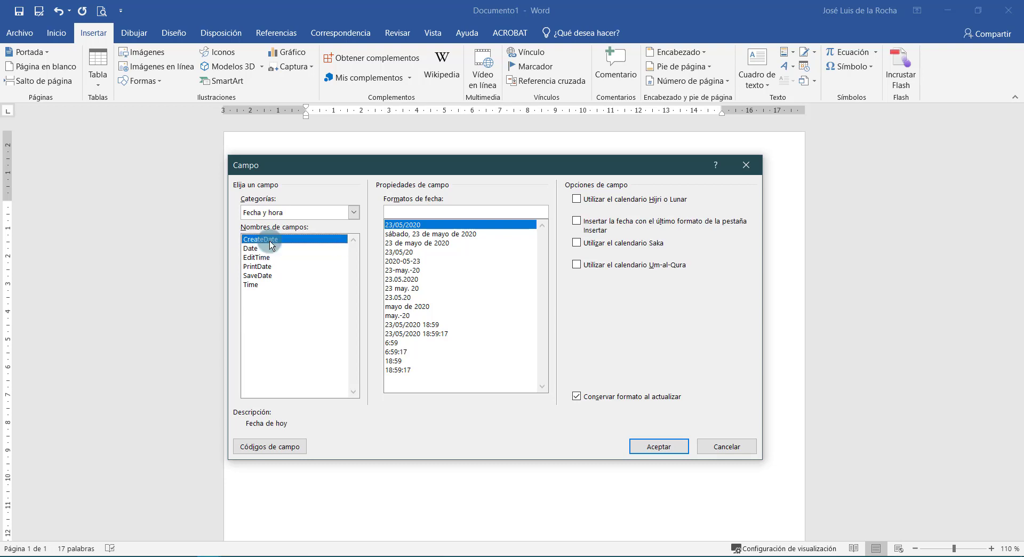
{"action": "left_click", "coordinate": [278, 248]}
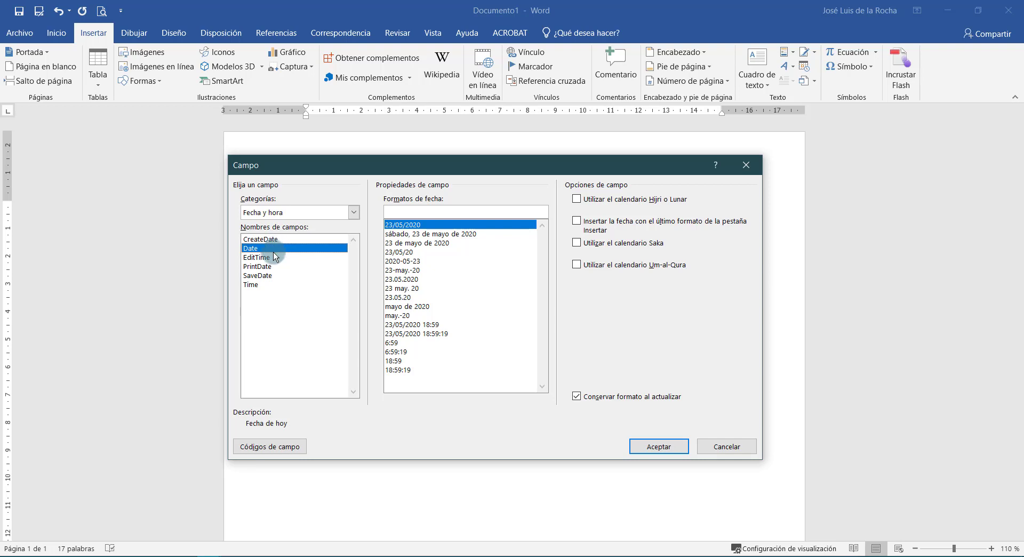
{"action": "left_click", "coordinate": [283, 239]}
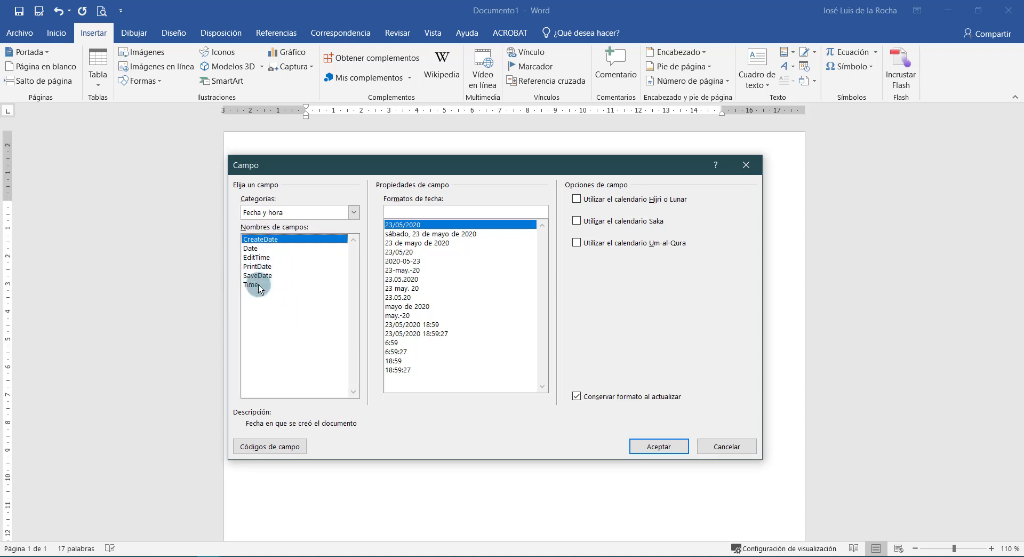
- Examine the fields in the Índice y tablas, Info. documento, Info. usuario and Numeración categories
{"action": "left_click", "coordinate": [353, 213]}
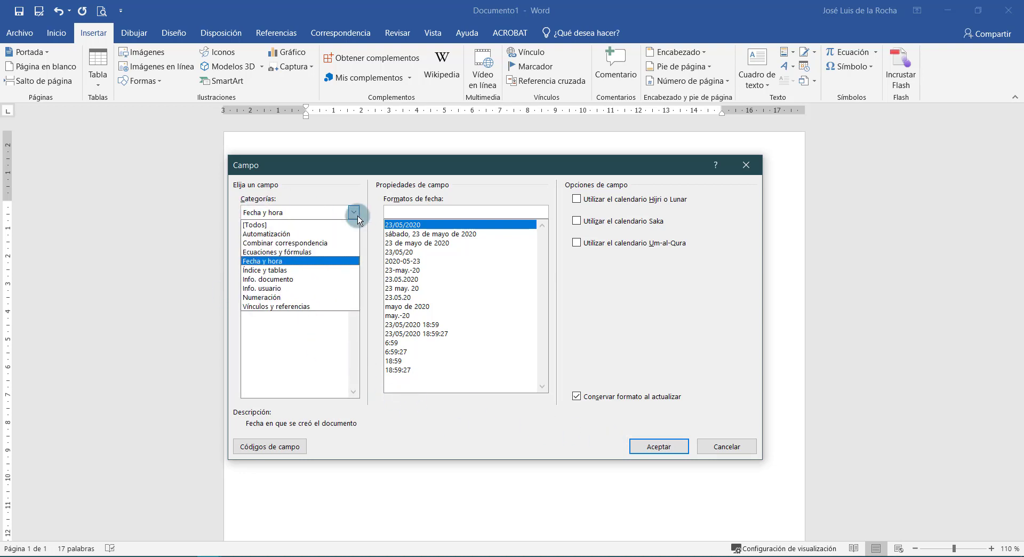
{"action": "left_click", "coordinate": [309, 271]}
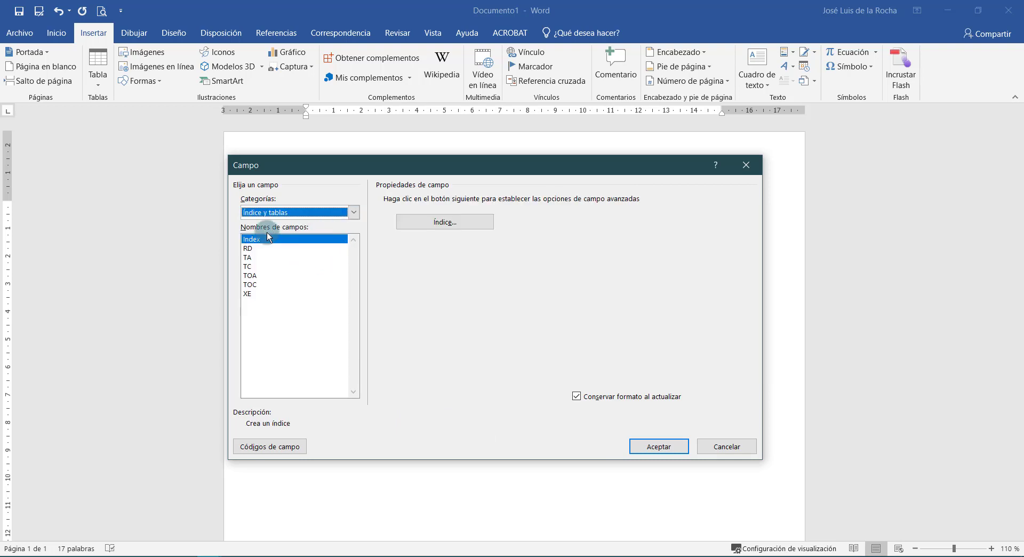
{"action": "left_click", "coordinate": [353, 212]}
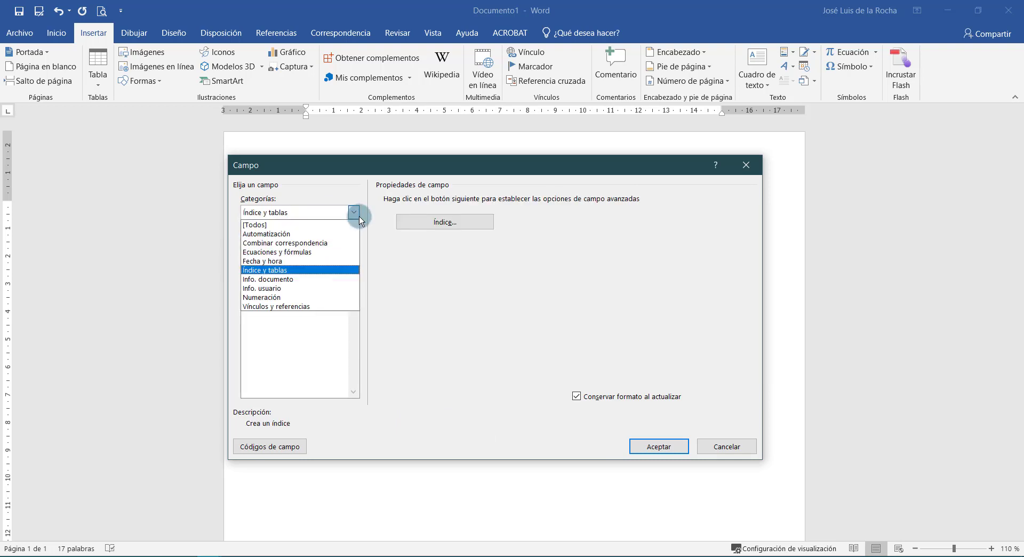
{"action": "left_click", "coordinate": [316, 280]}
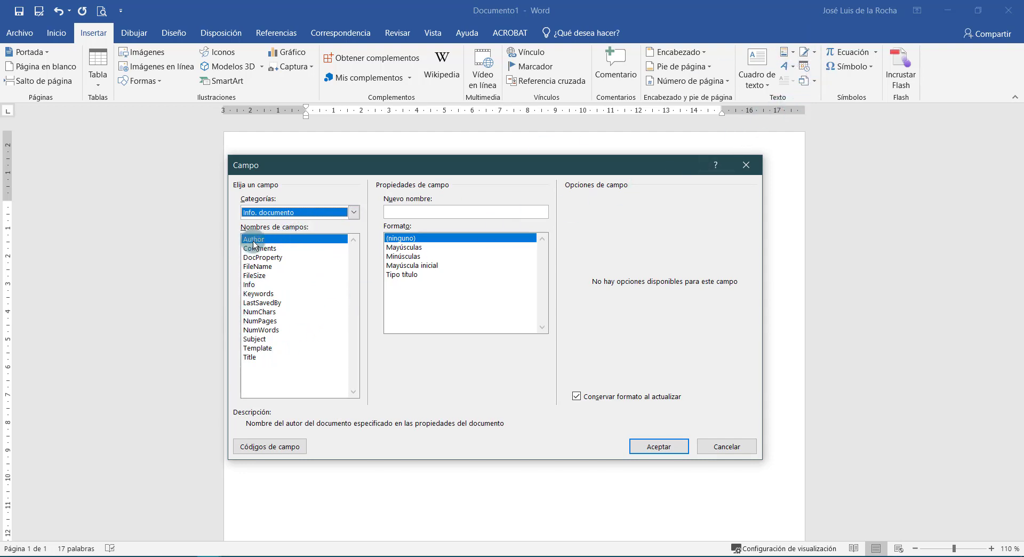
{"action": "left_click", "coordinate": [245, 358]}
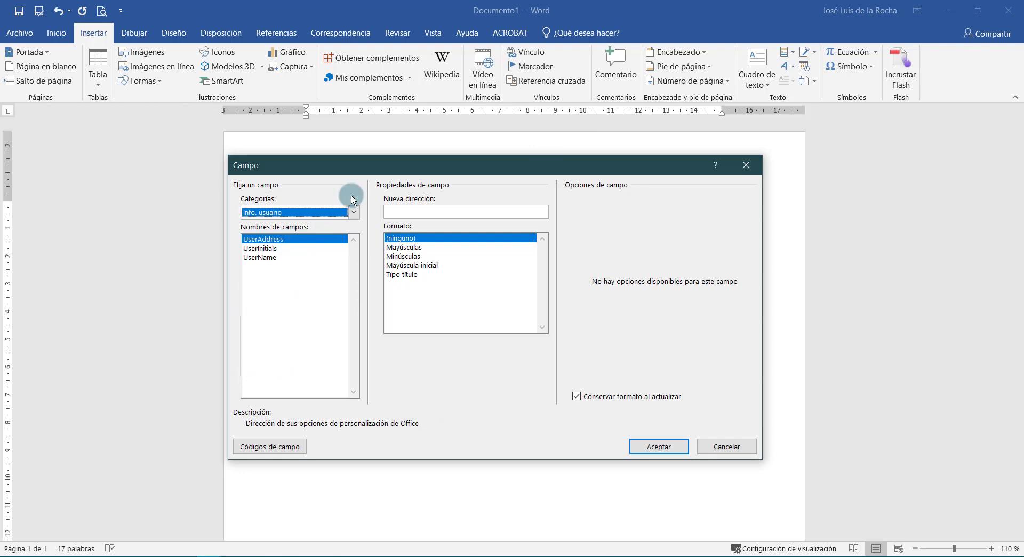
{"action": "left_click", "coordinate": [353, 212]}
{"action": "left_click", "coordinate": [305, 299]}
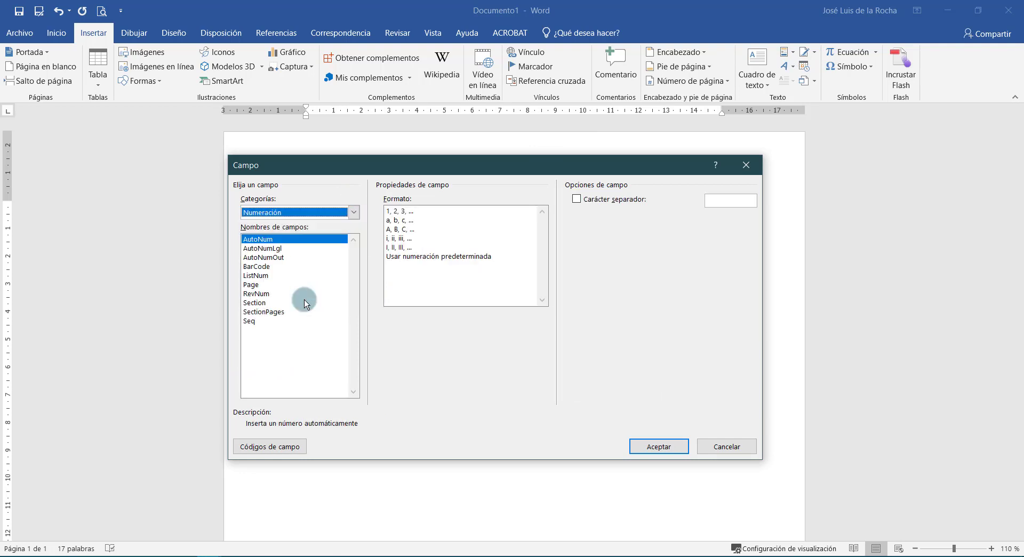
- Review the Vínculos y referencias category, including the Hyperlink and IncludePicture fields, and close the Campo dialog without inserting anything
{"action": "left_click", "coordinate": [353, 211]}
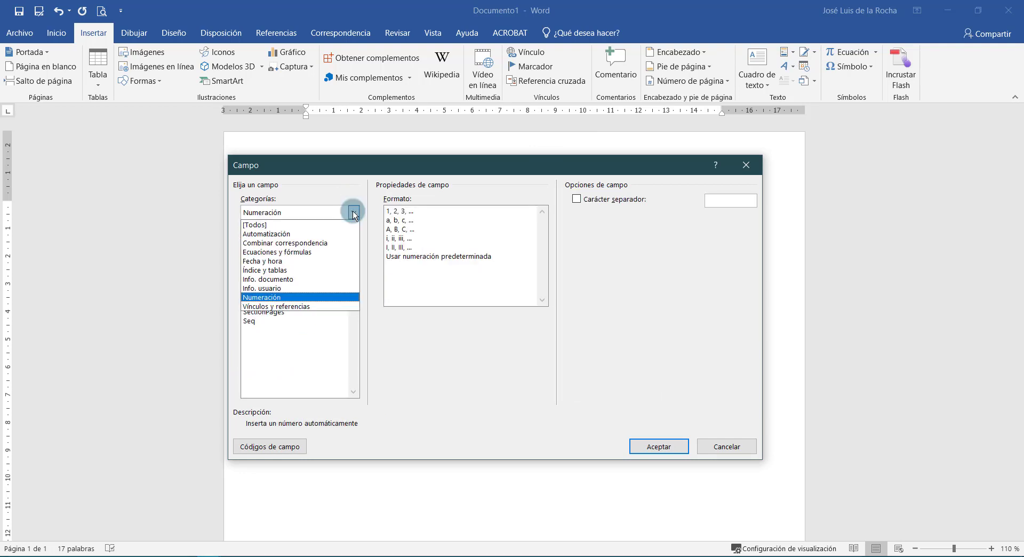
{"action": "left_click", "coordinate": [314, 307]}
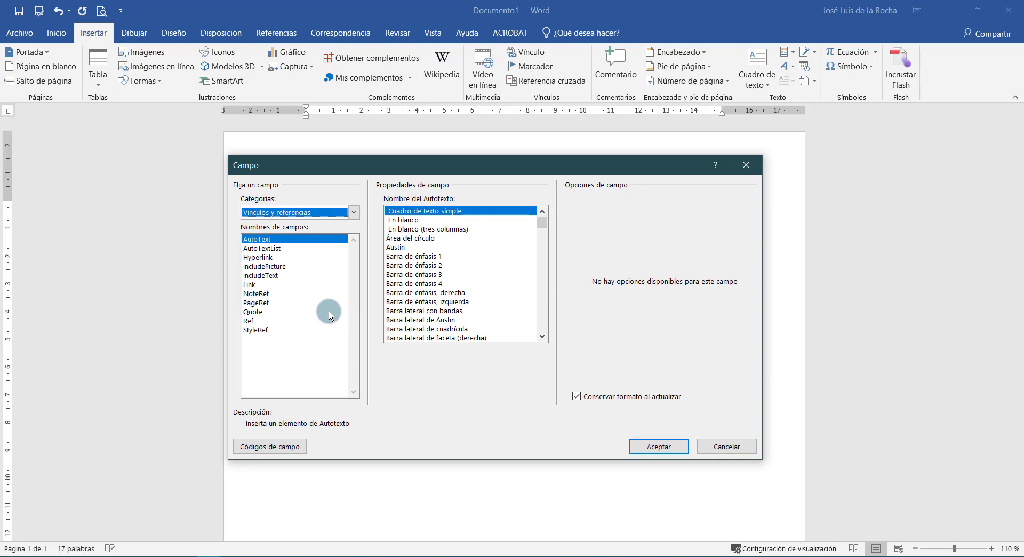
{"action": "left_click", "coordinate": [268, 258]}
{"action": "left_click", "coordinate": [272, 266]}
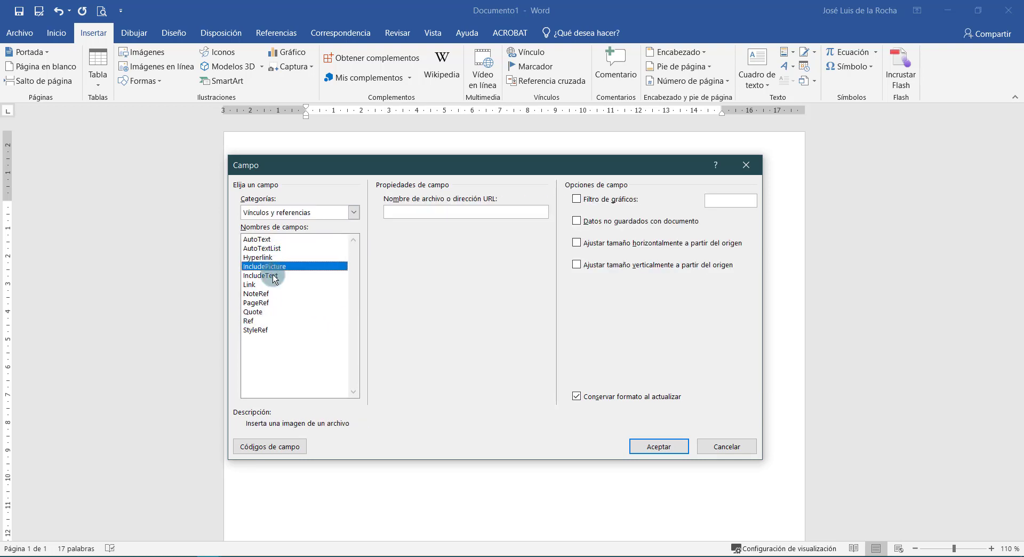
{"action": "left_click", "coordinate": [749, 450]}
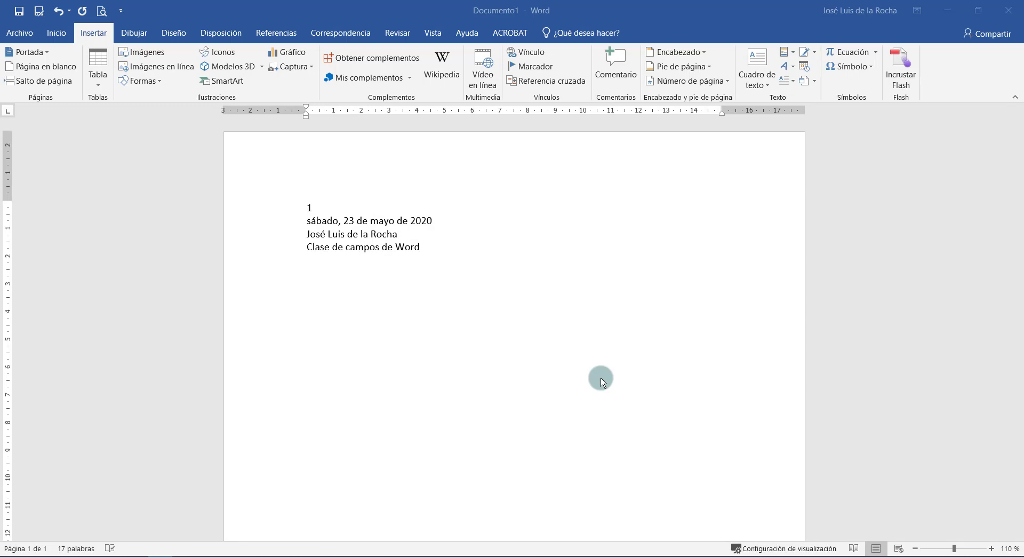
- Delete the date, author and title lines below the page number
{"action": "left_click", "coordinate": [282, 209]}
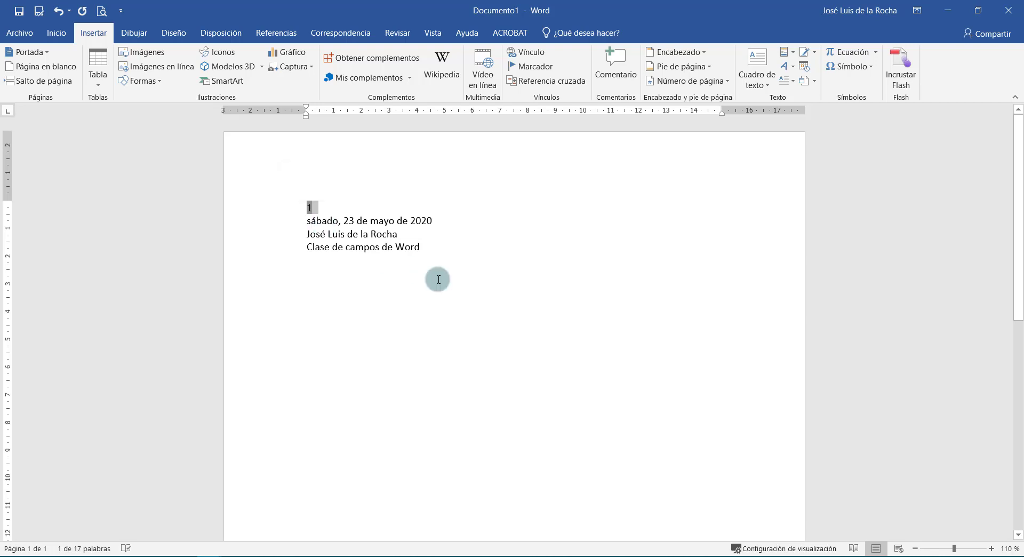
{"action": "left_click", "coordinate": [416, 249]}
{"action": "left_click_drag", "start_coordinate": [274, 252], "coordinate": [275, 250]}
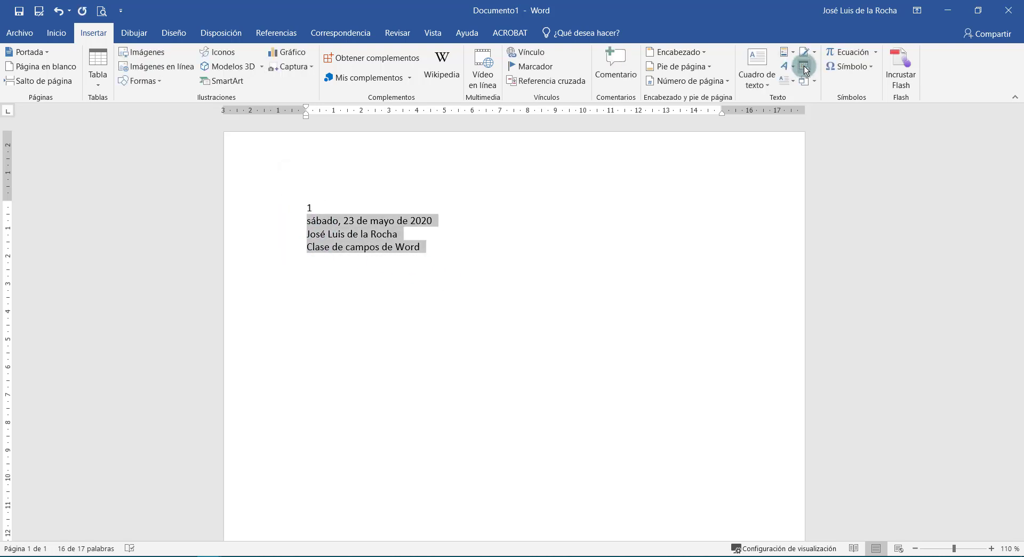
{"action": "left_click_drag", "start_coordinate": [502, 248], "coordinate": [300, 221]}
{"action": "key", "text": "Delete"}
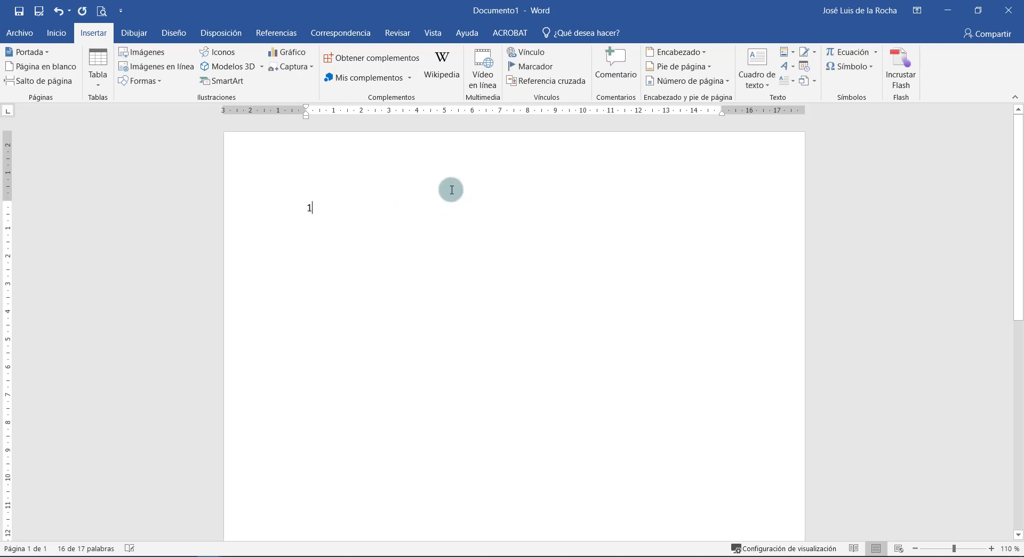
- Insert a Date field below the page number using the long format with weekday, dddd, d' de 'MMMM' de 'yyyy
{"action": "left_click", "coordinate": [791, 52]}
{"action": "left_click", "coordinate": [811, 101]}
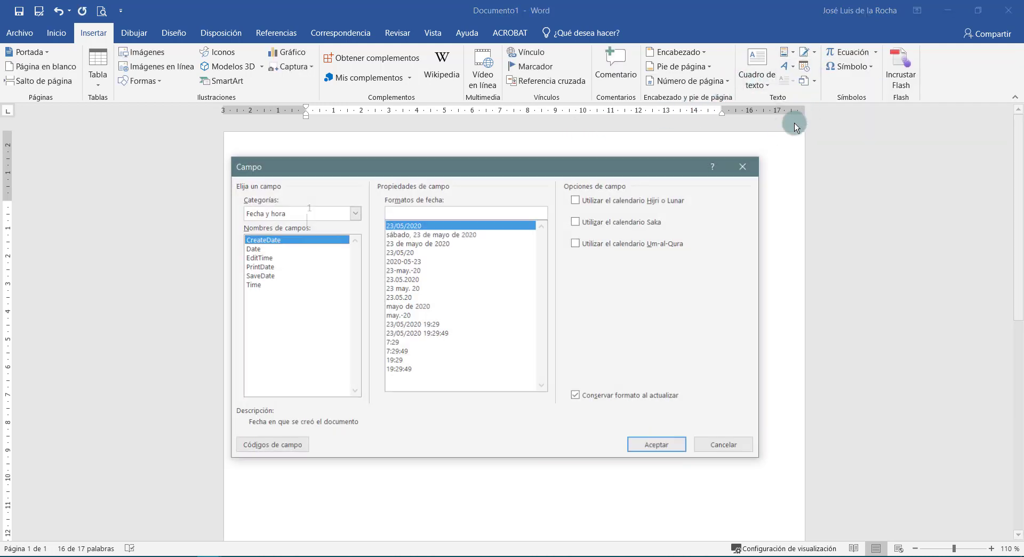
{"action": "left_click", "coordinate": [267, 249]}
{"action": "left_click", "coordinate": [420, 233]}
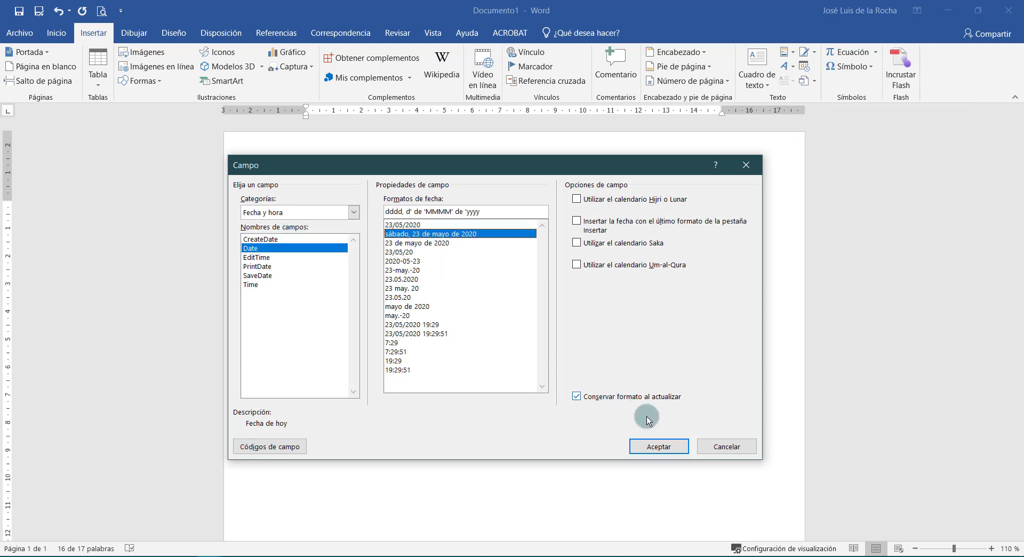
{"action": "left_click", "coordinate": [659, 445]}
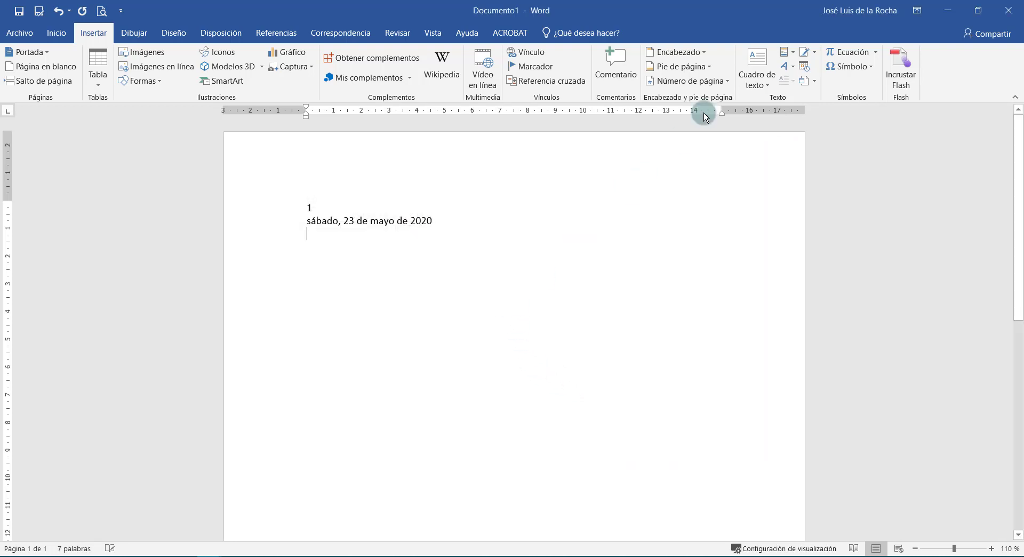
- Insert the FileName field from the Info. documento category on the line below the date, with no special format
{"action": "left_click", "coordinate": [792, 54]}
{"action": "left_click", "coordinate": [811, 101]}
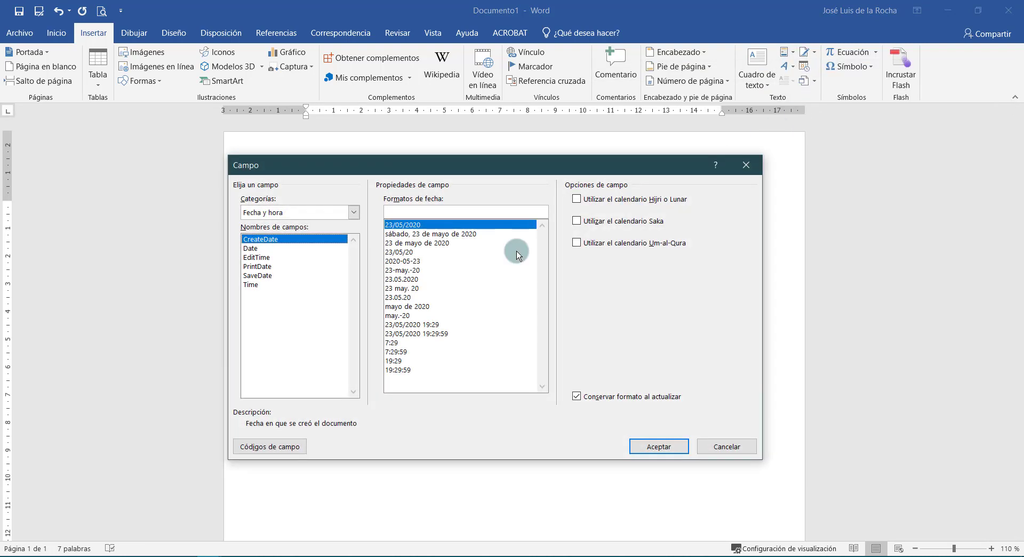
{"action": "left_click", "coordinate": [353, 213]}
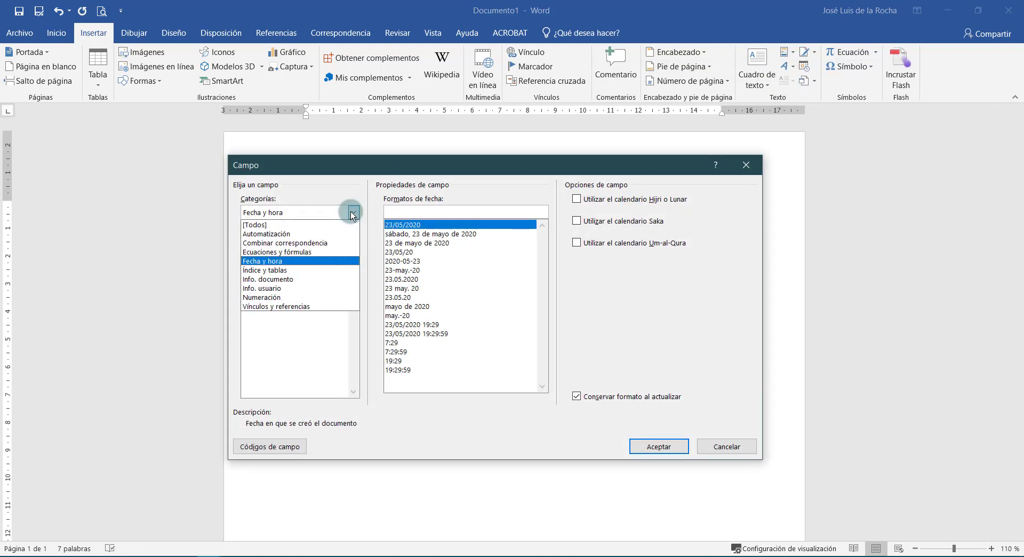
{"action": "left_click", "coordinate": [311, 278]}
{"action": "left_click", "coordinate": [288, 266]}
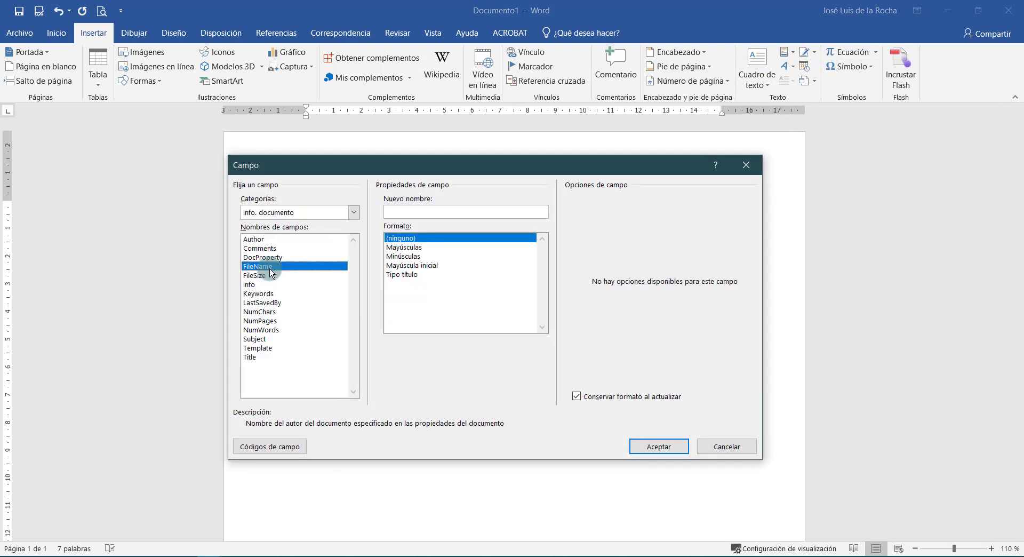
{"action": "left_click", "coordinate": [656, 446]}
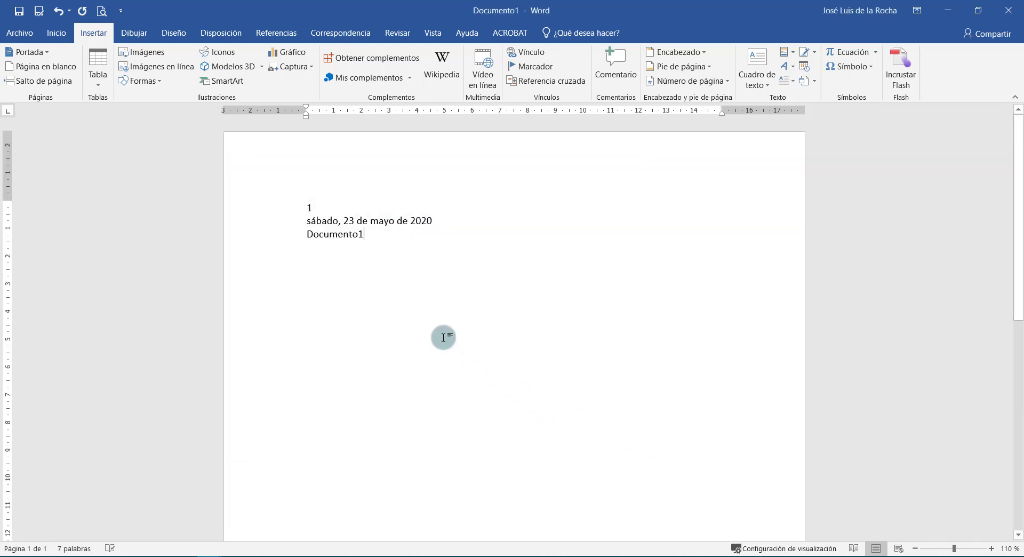
- Add a line with the plain text "sábado, 23 de mayo de 2020" below the Date field and select all the lines for comparison
{"action": "left_click_drag", "start_coordinate": [264, 208], "coordinate": [261, 243]}
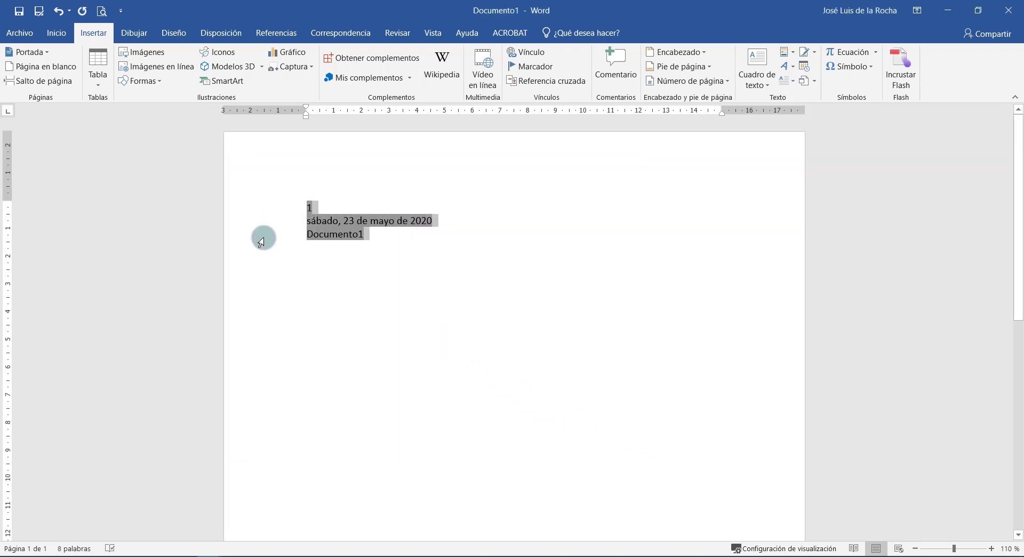
{"action": "left_click", "coordinate": [454, 234]}
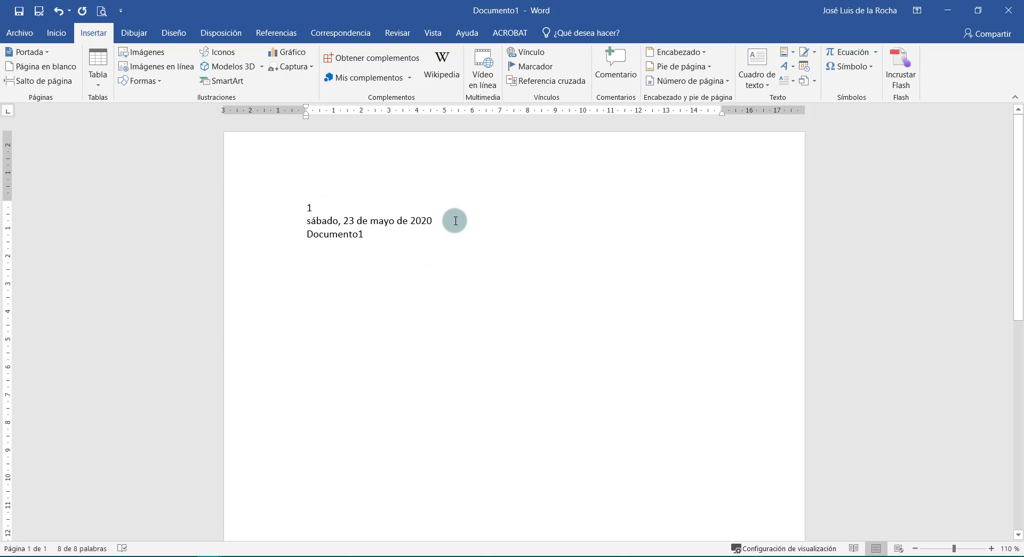
{"action": "key", "text": "Return"}
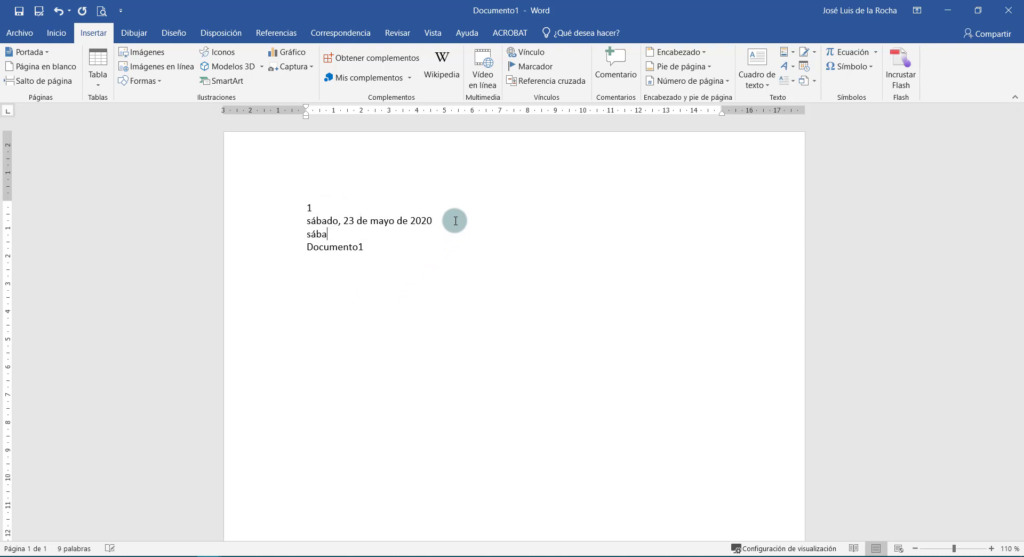
{"action": "type", "text": "sábado, 23 de mayo de 2020"}
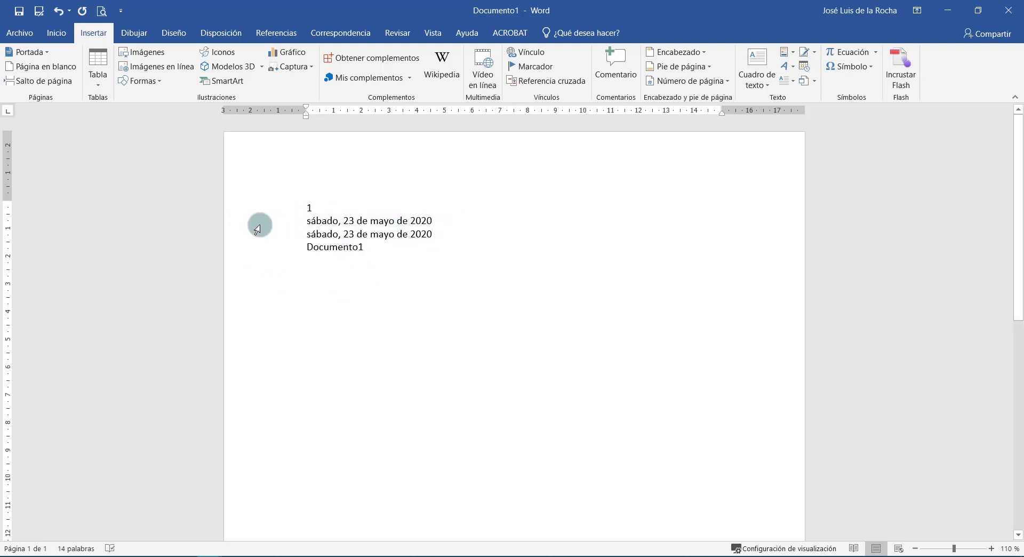
{"action": "triple_click", "coordinate": [256, 248]}
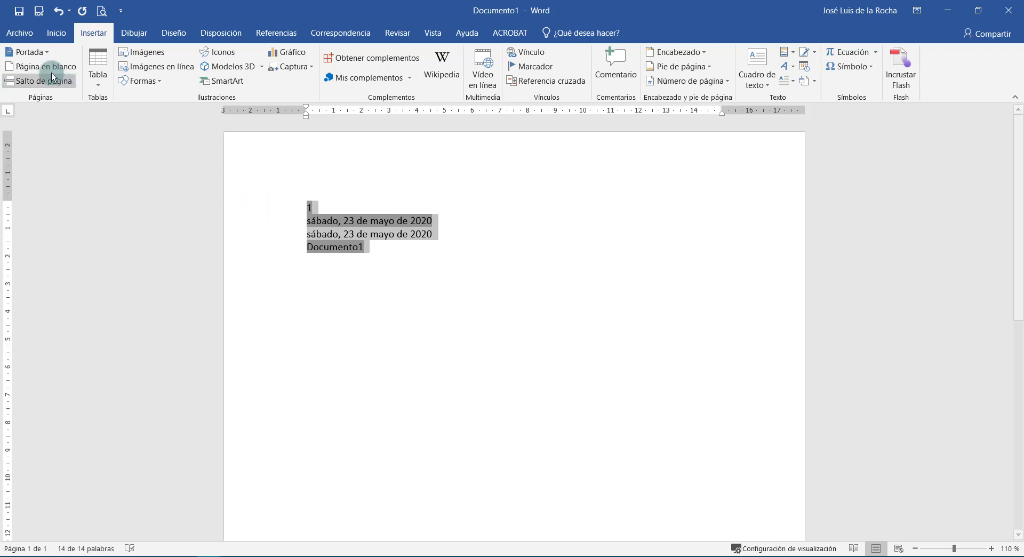
- Set the field shading to Siempre in Word's advanced options and deselect the text
{"action": "left_click", "coordinate": [25, 36]}
{"action": "left_click", "coordinate": [29, 369]}
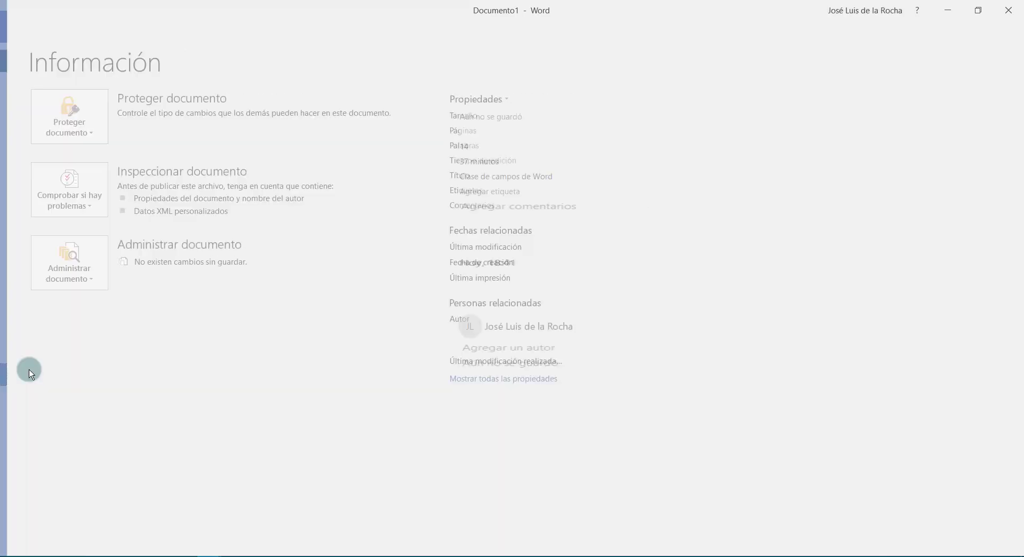
{"action": "left_click", "coordinate": [282, 194]}
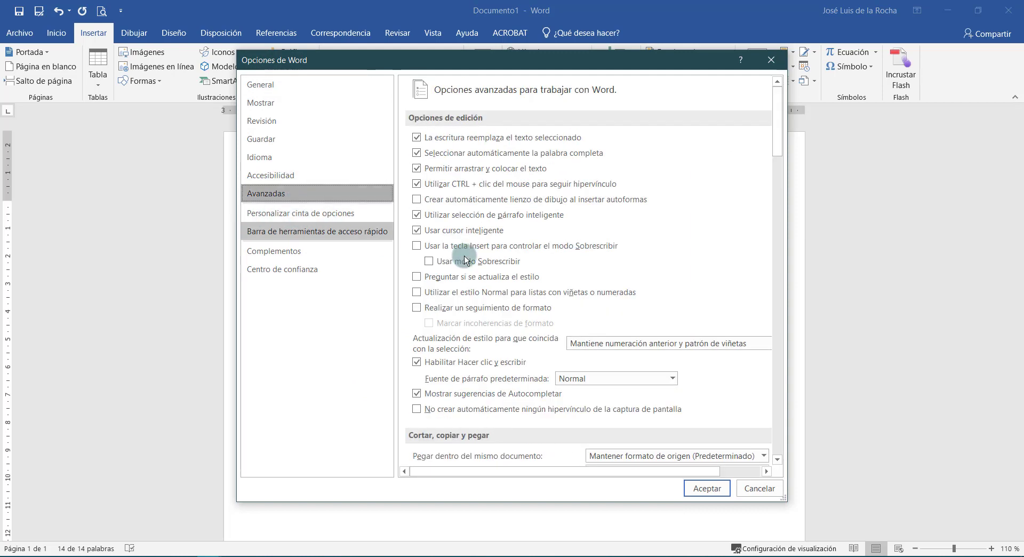
{"action": "scroll", "coordinate": [457, 245], "scroll_direction": "down", "scroll_amount": 15}
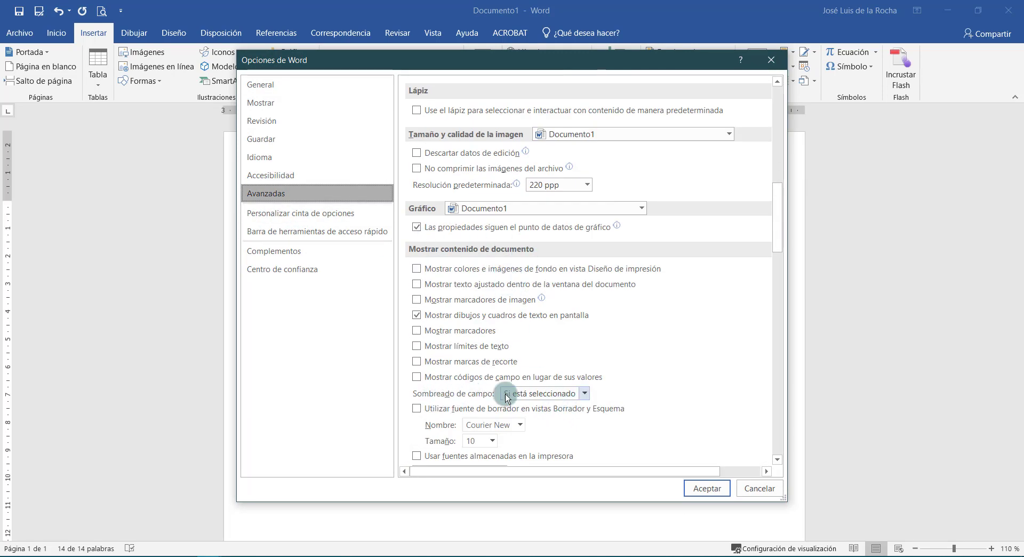
{"action": "left_click", "coordinate": [586, 396]}
{"action": "left_click", "coordinate": [560, 419]}
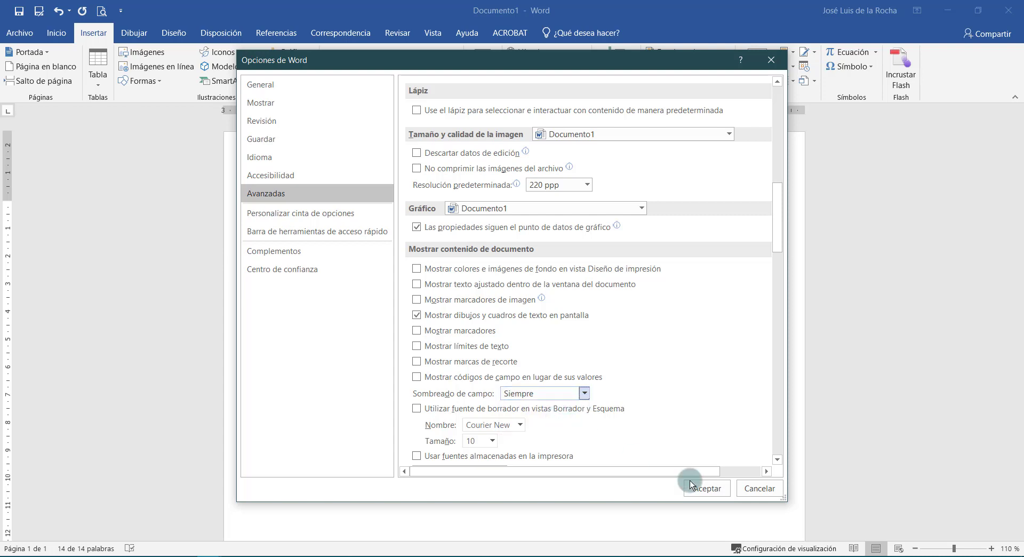
{"action": "left_click", "coordinate": [691, 484]}
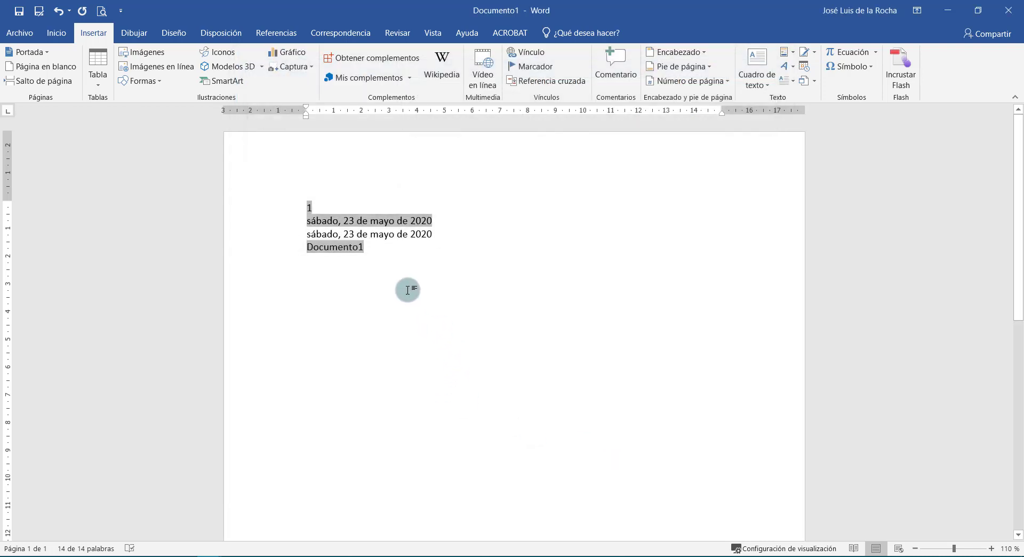
{"action": "left_click", "coordinate": [401, 260]}
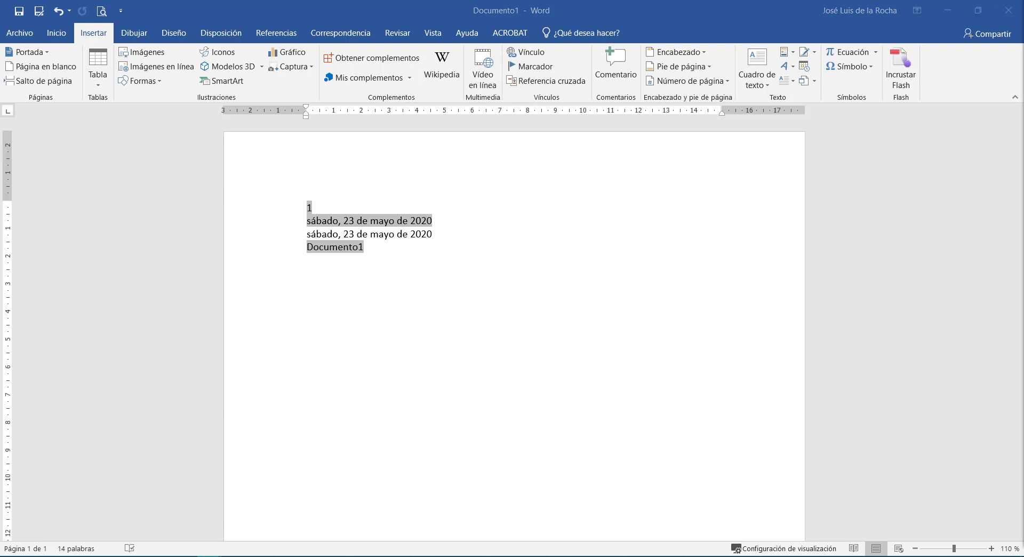
- Add the three-line list explaining Alt+F9, Mayusc+F9 and Ctrl+F9 below the file name, and align the Ctrl+F9 description with a tab
{"action": "left_click", "coordinate": [492, 342]}
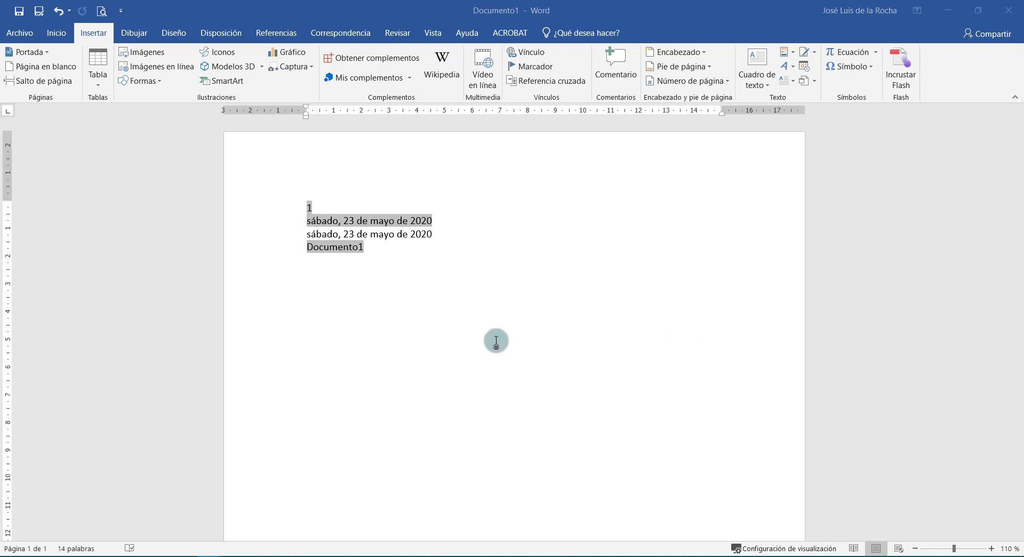
{"action": "key", "text": "Return"}
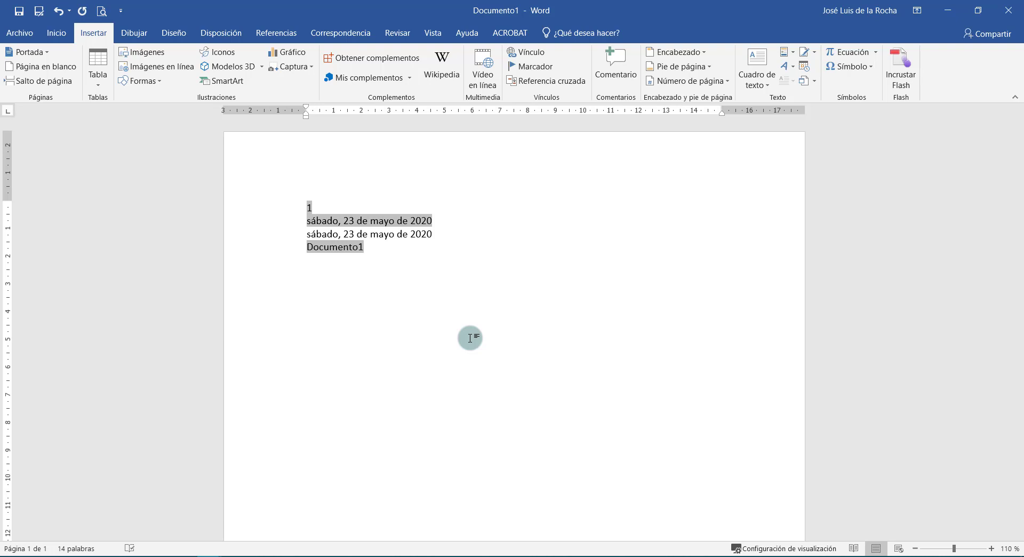
{"action": "type", "text": "Alt+F9\tSe ve el código del campo Mayusc+F9\tSe ve el código de un solo campo Ctrl+F9 Se añaden los paréntesis para escribir los códigos de campo."}
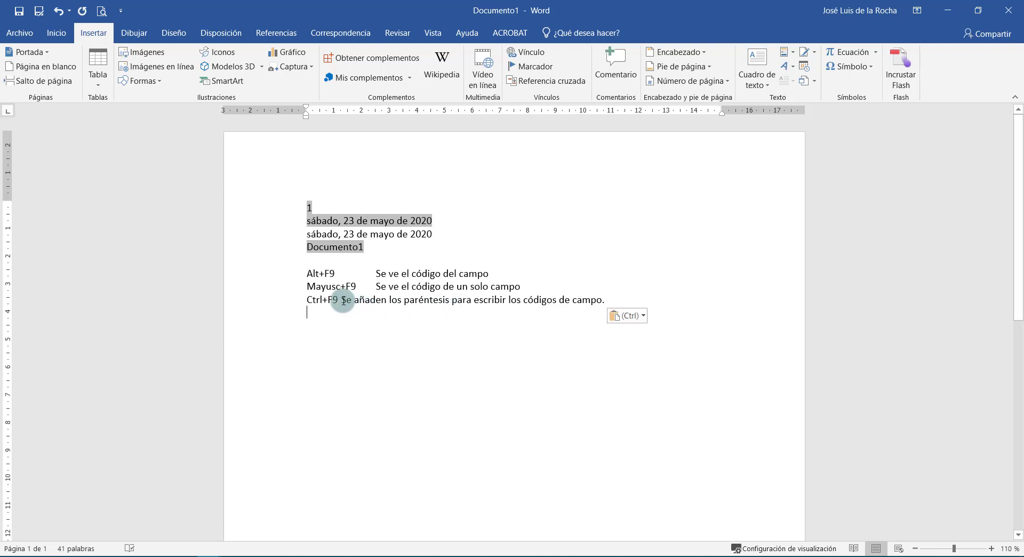
{"action": "key", "text": "Tab"}
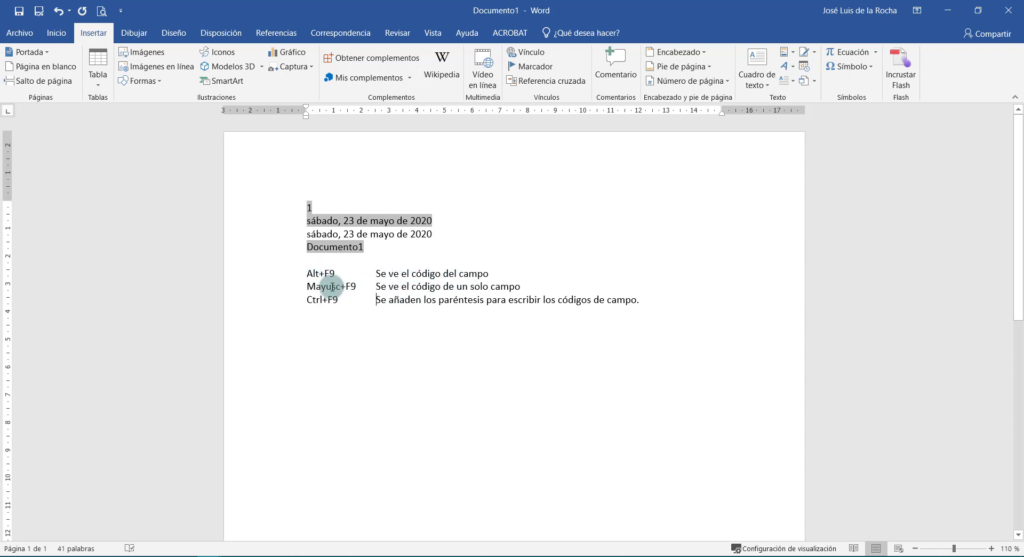
- Review the Mayusc+F9 and Ctrl+F9 descriptions and display the codes of all fields in place of their values
{"action": "left_click_drag", "start_coordinate": [397, 289], "coordinate": [492, 291]}
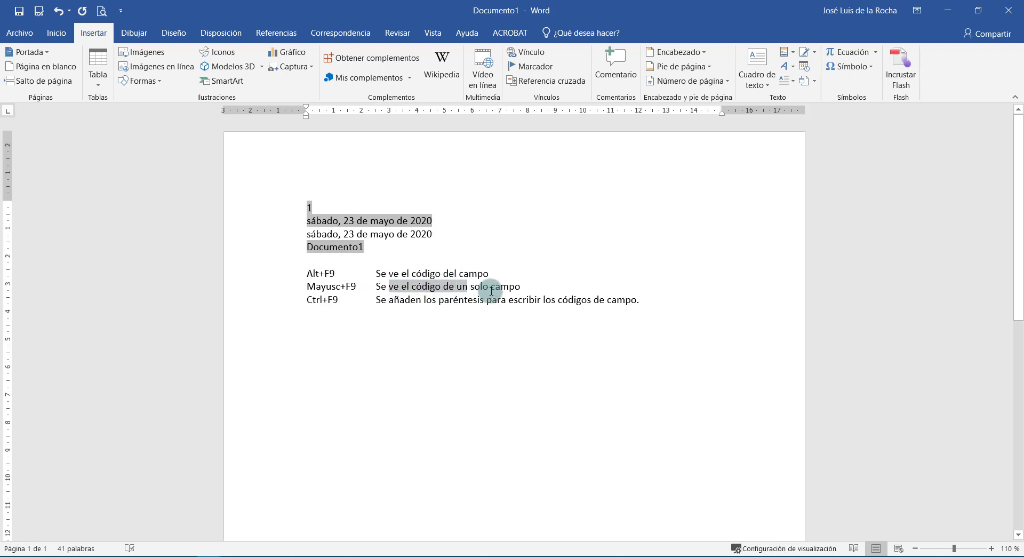
{"action": "left_click_drag", "start_coordinate": [377, 300], "coordinate": [605, 299]}
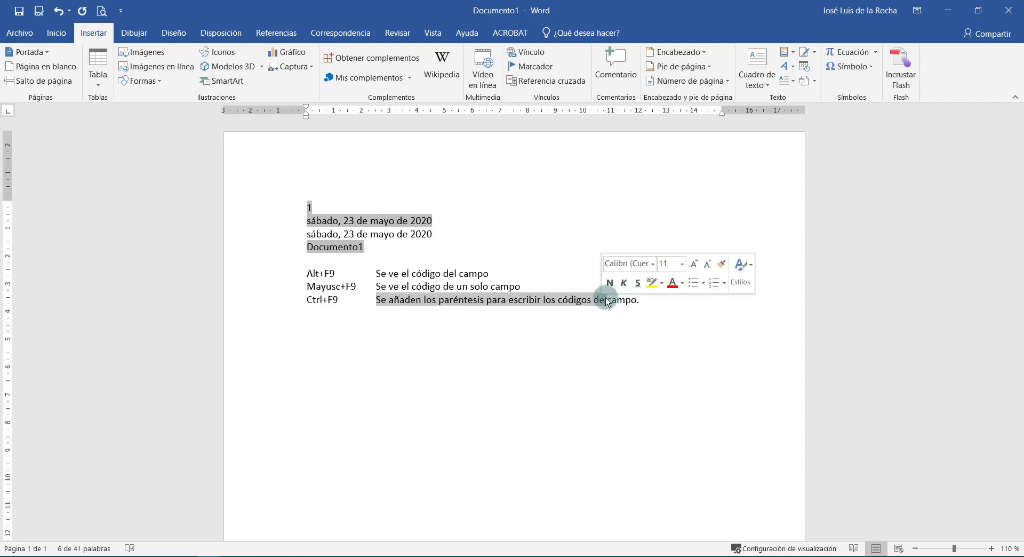
{"action": "left_click", "coordinate": [408, 260]}
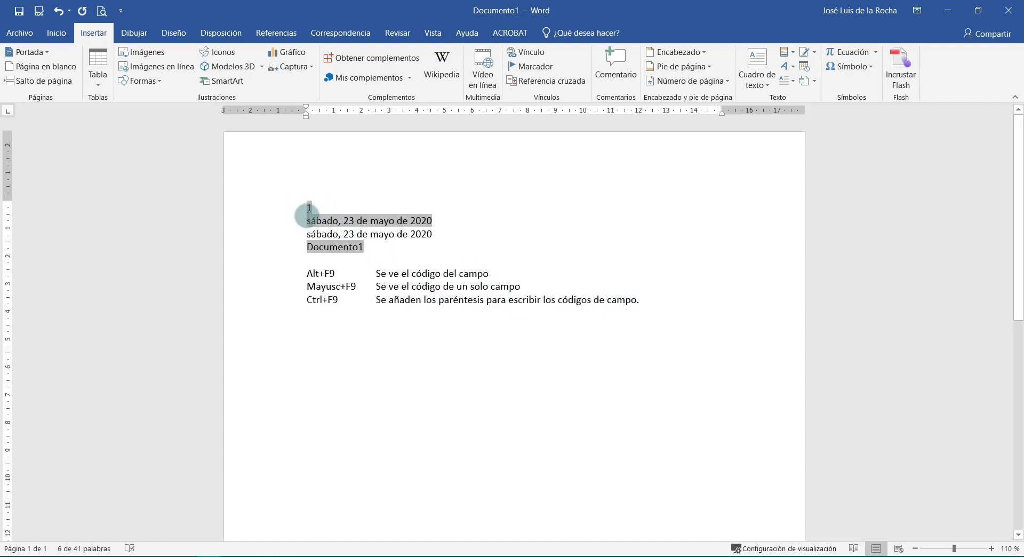
{"action": "left_click", "coordinate": [393, 286]}
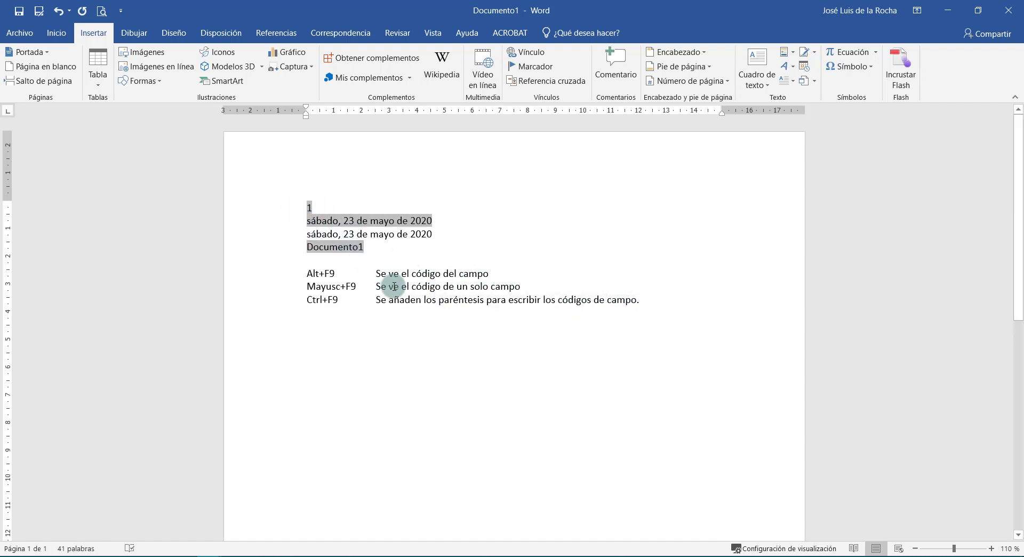
{"action": "key", "text": "alt+F9"}
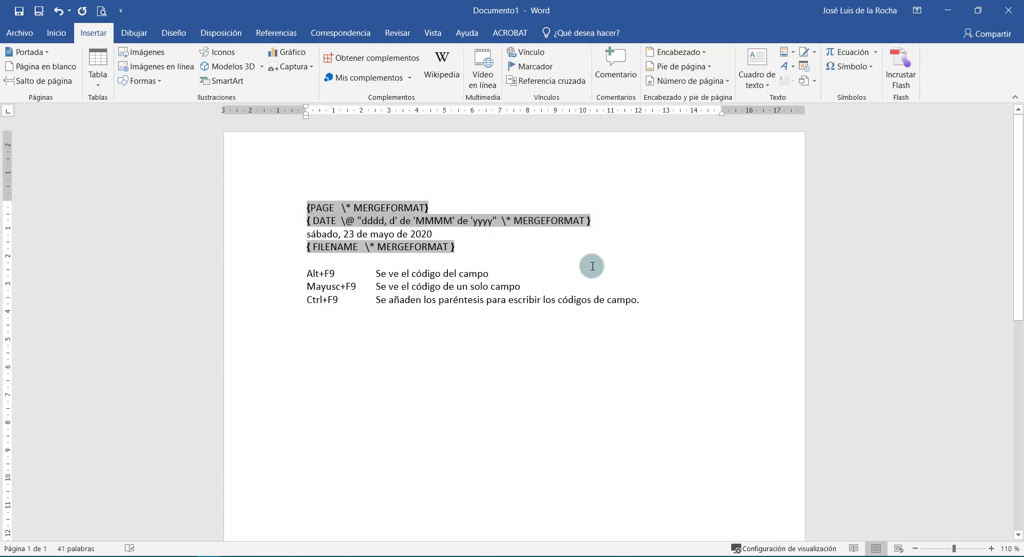
- Examine the MERGEFORMAT switch in the PAGE field and the date format in the DATE field
{"action": "left_click_drag", "start_coordinate": [341, 208], "coordinate": [412, 210]}
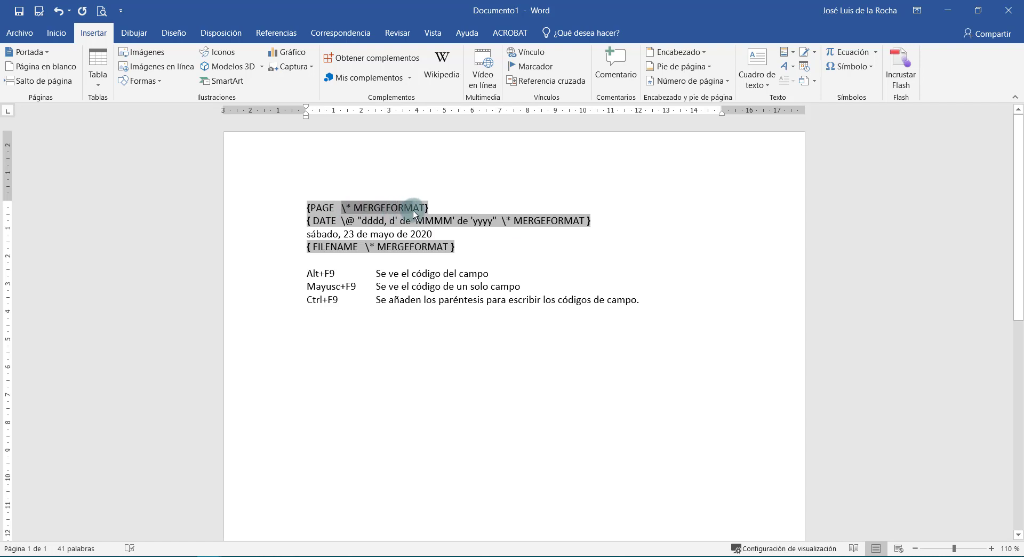
{"action": "left_click", "coordinate": [342, 210]}
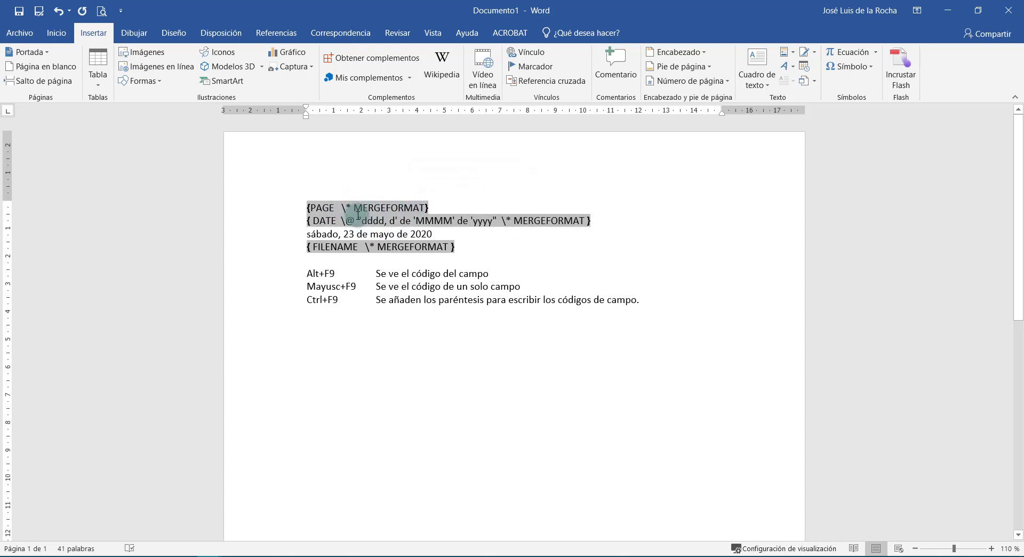
{"action": "left_click_drag", "start_coordinate": [345, 221], "coordinate": [491, 229]}
{"action": "left_click", "coordinate": [375, 220]}
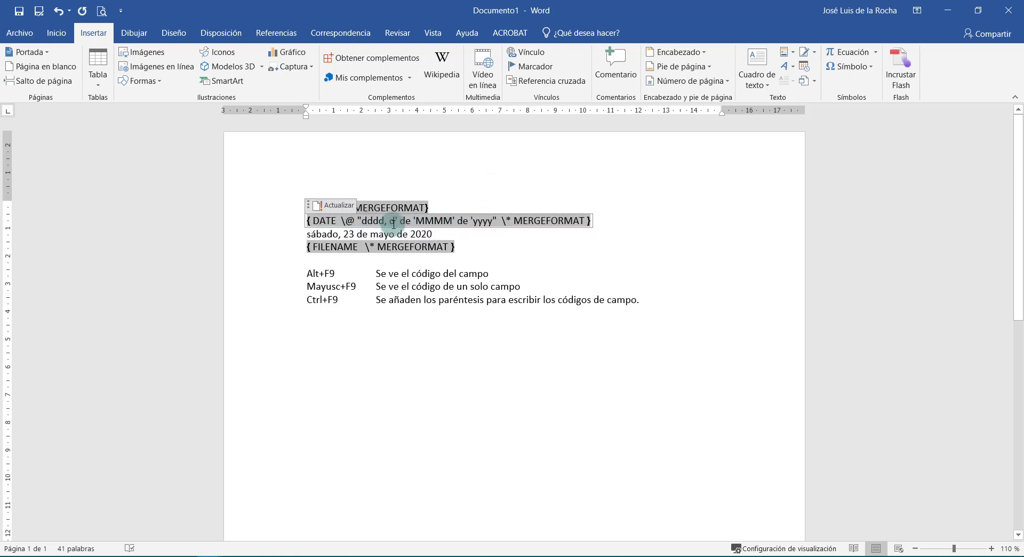
- Insert a Date field with the dd.MM.yyyy format on the empty line below the FILENAME field
{"action": "left_click", "coordinate": [490, 232]}
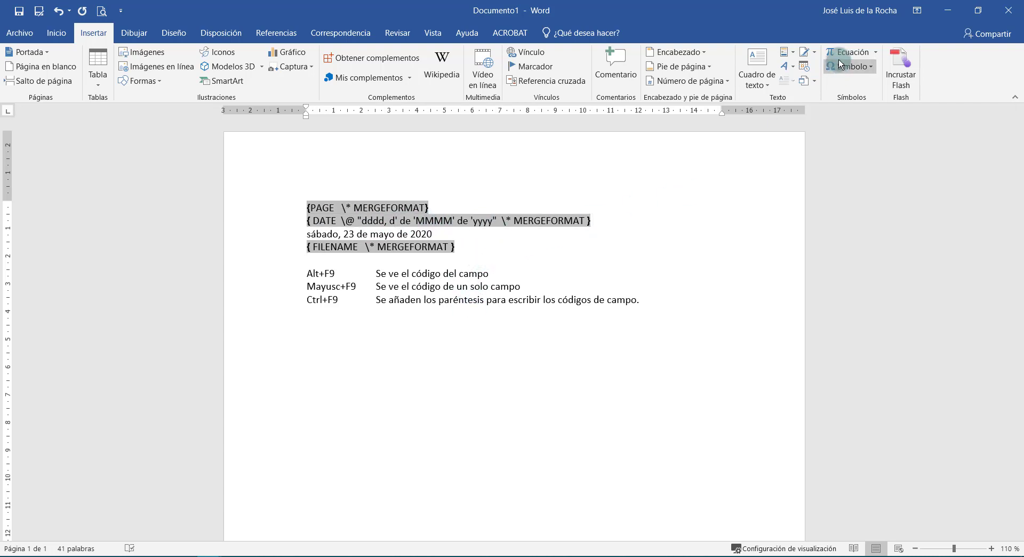
{"action": "left_click", "coordinate": [805, 66]}
{"action": "left_click", "coordinate": [804, 103]}
{"action": "left_click", "coordinate": [283, 249]}
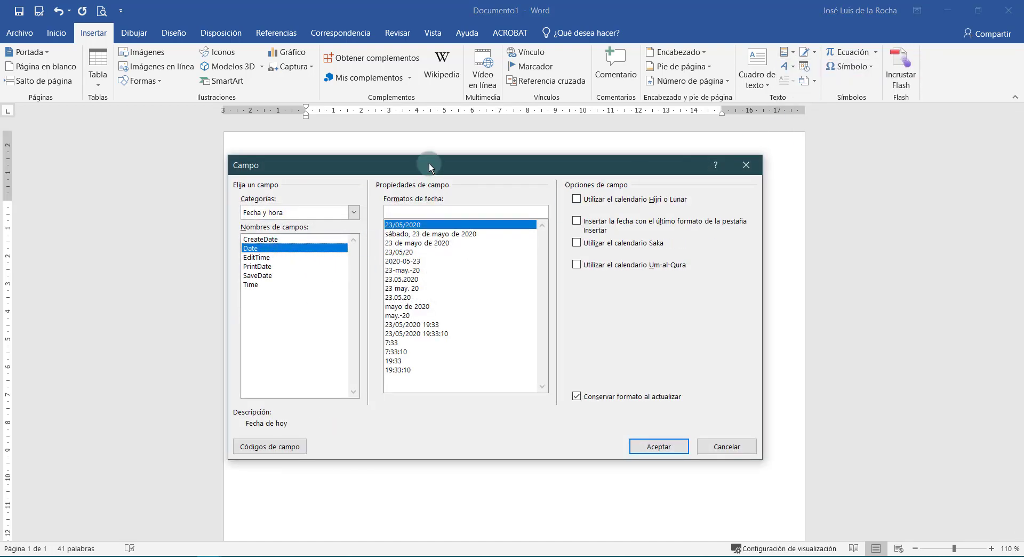
{"action": "left_click_drag", "start_coordinate": [448, 167], "coordinate": [653, 186]}
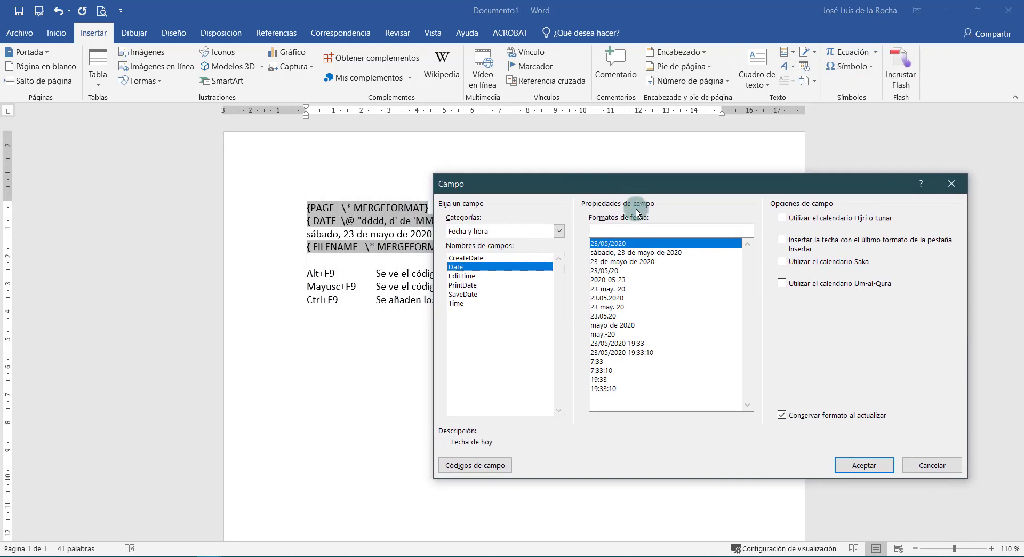
{"action": "left_click", "coordinate": [617, 298]}
{"action": "left_click", "coordinate": [856, 465]}
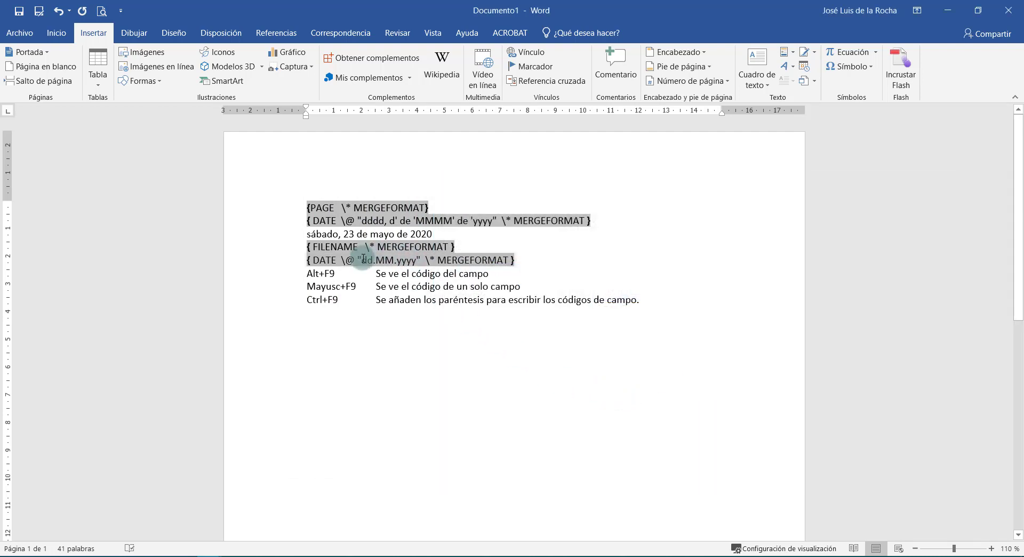
- Inspect the day and month parts of the dd.MM.yyyy field code and add an empty line below that field
{"action": "double_click", "coordinate": [368, 259]}
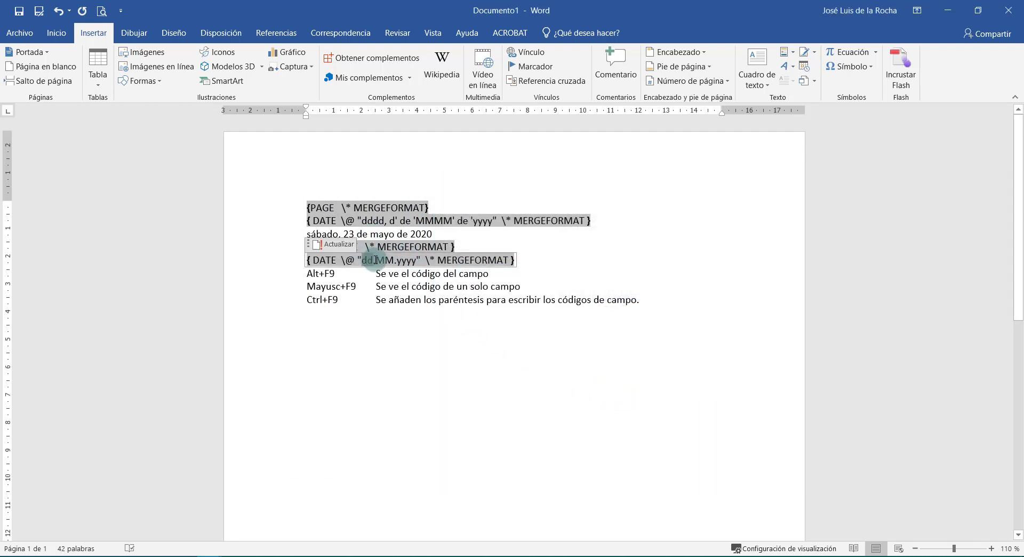
{"action": "left_click", "coordinate": [376, 262]}
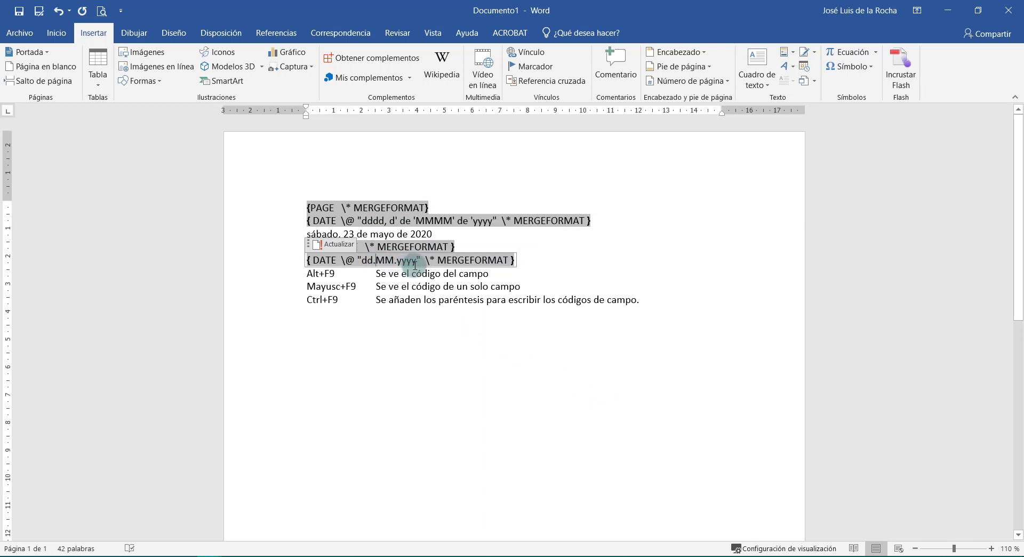
{"action": "key", "text": "Return"}
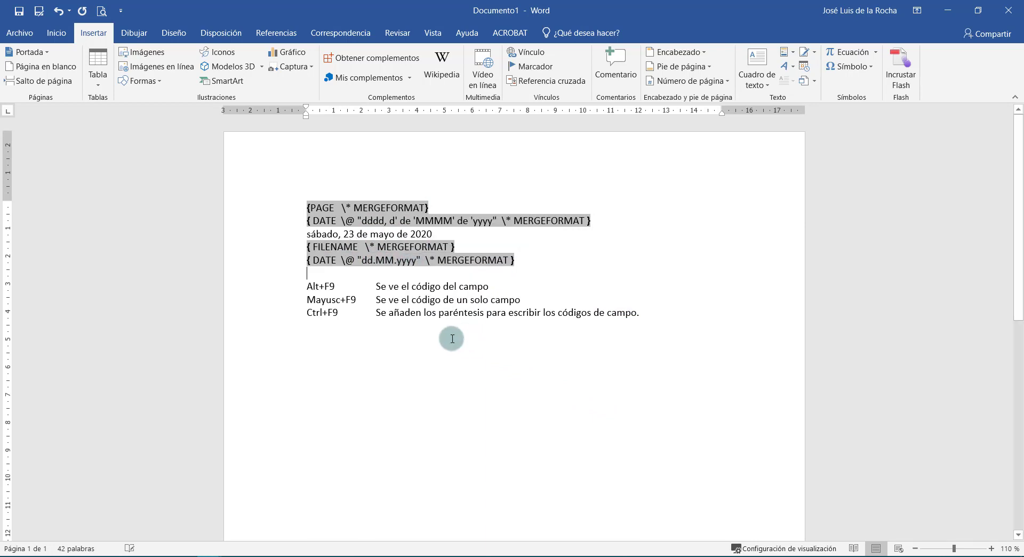
- Insert empty field braces below the Ctrl+F9 description and fill them with a copy of the dd.MM.yyyy DATE field's code
{"action": "left_click", "coordinate": [426, 348]}
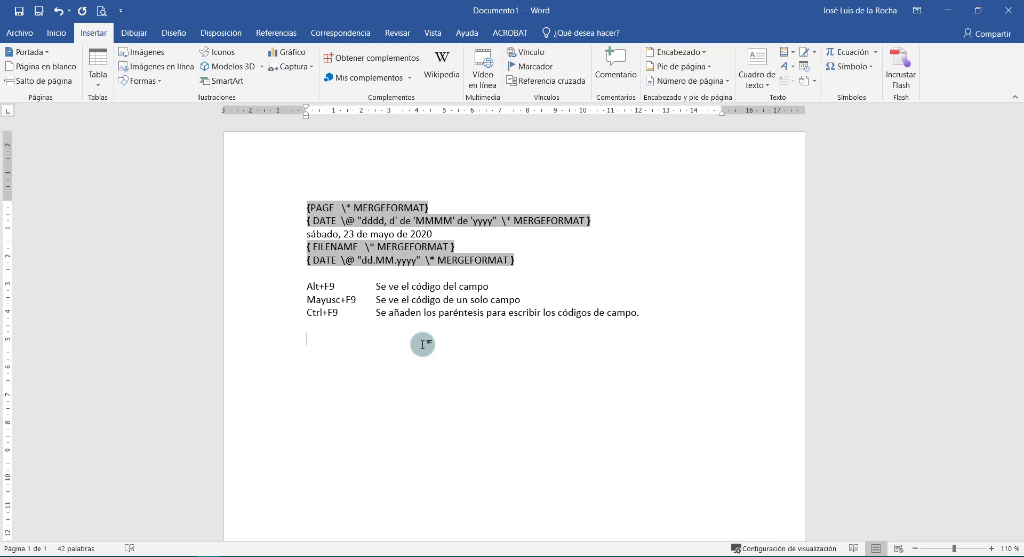
{"action": "key", "text": "ctrl+F9"}
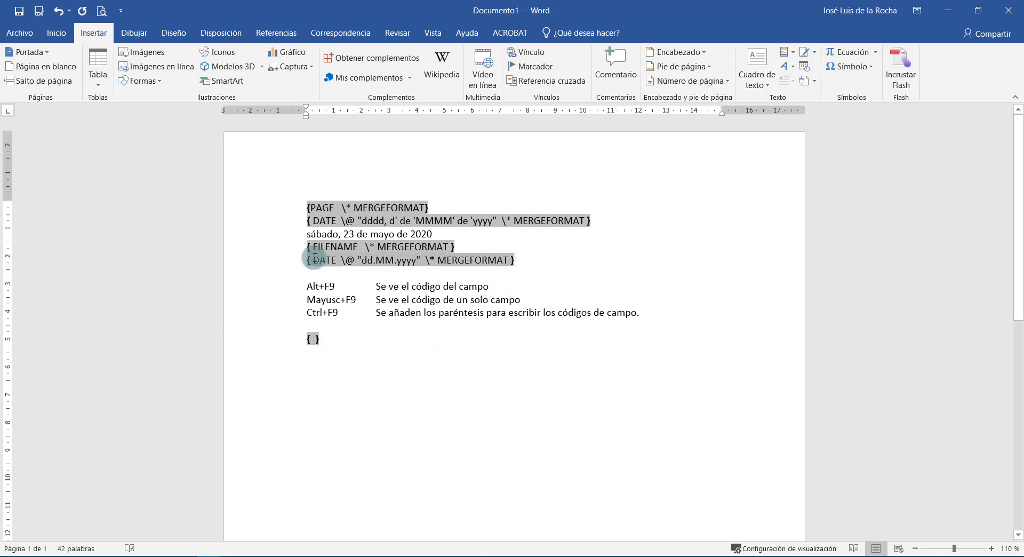
{"action": "left_click_drag", "start_coordinate": [315, 258], "coordinate": [484, 262]}
{"action": "key", "text": "ctrl+c"}
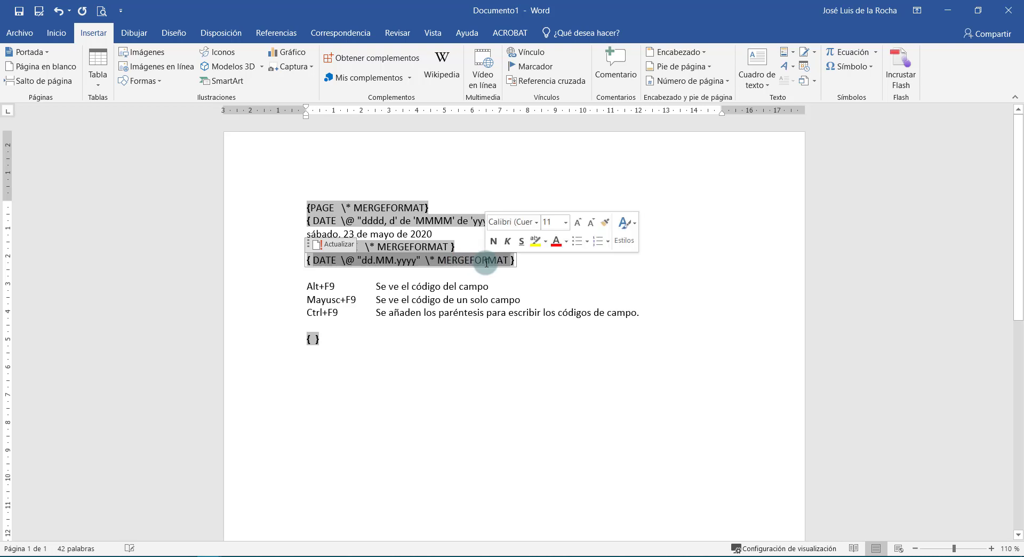
{"action": "left_click", "coordinate": [313, 344]}
{"action": "key", "text": "ctrl+v"}
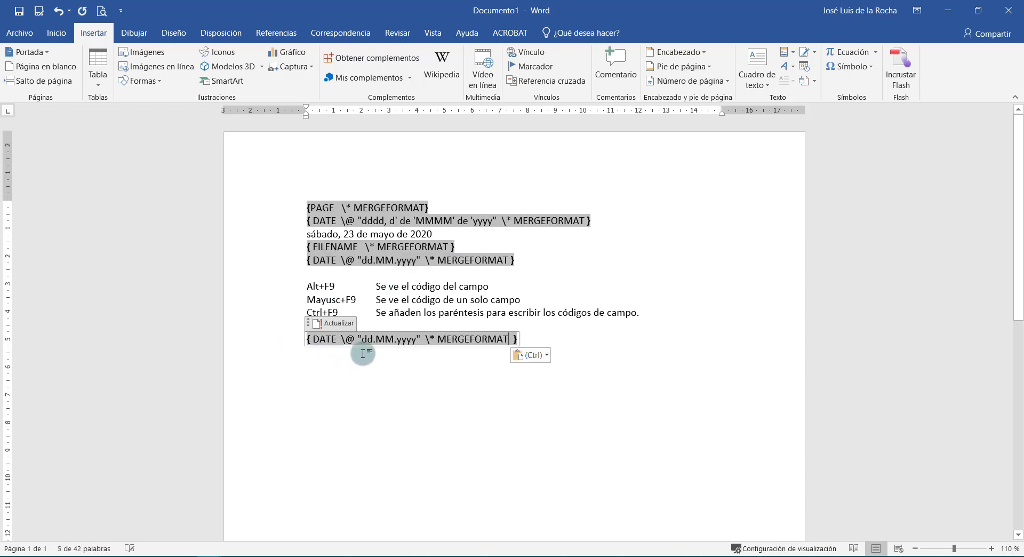
- Change the new DATE field's format to dd.MMMM.yyyy and display the values of all fields in place of their codes
{"action": "left_click", "coordinate": [401, 346]}
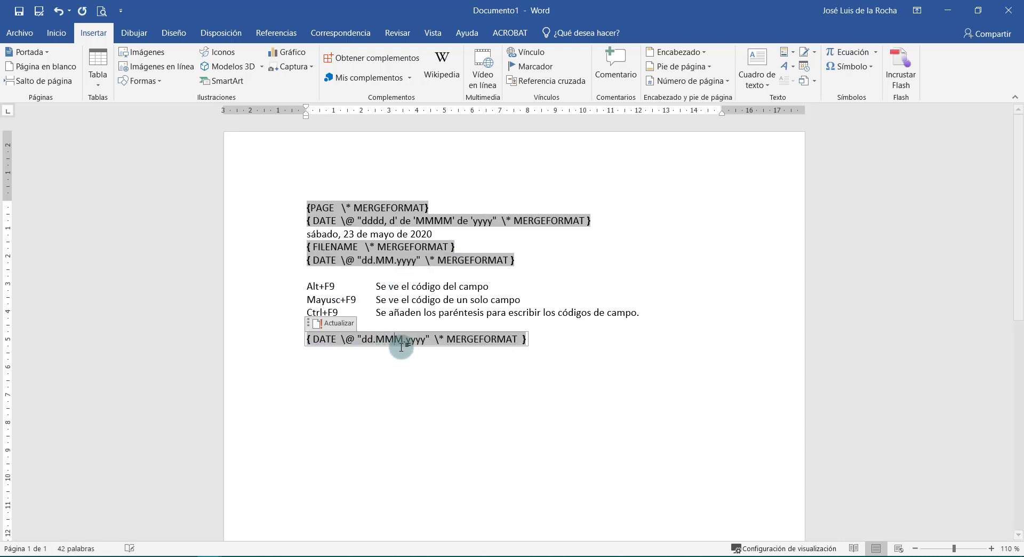
{"action": "type", "text": "MM"}
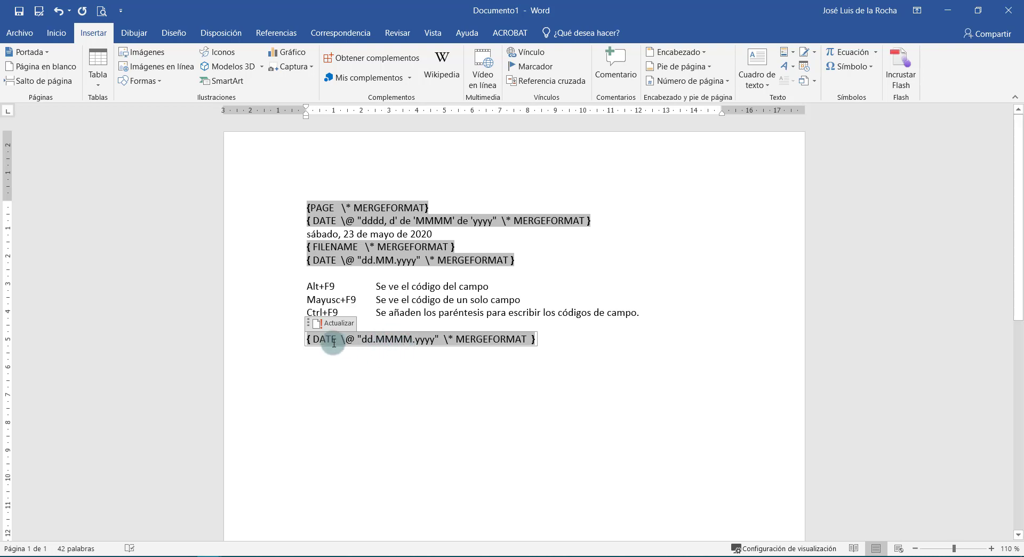
{"action": "key", "text": "Left"}
{"action": "key", "text": "Left"}
{"action": "key", "text": "Left"}
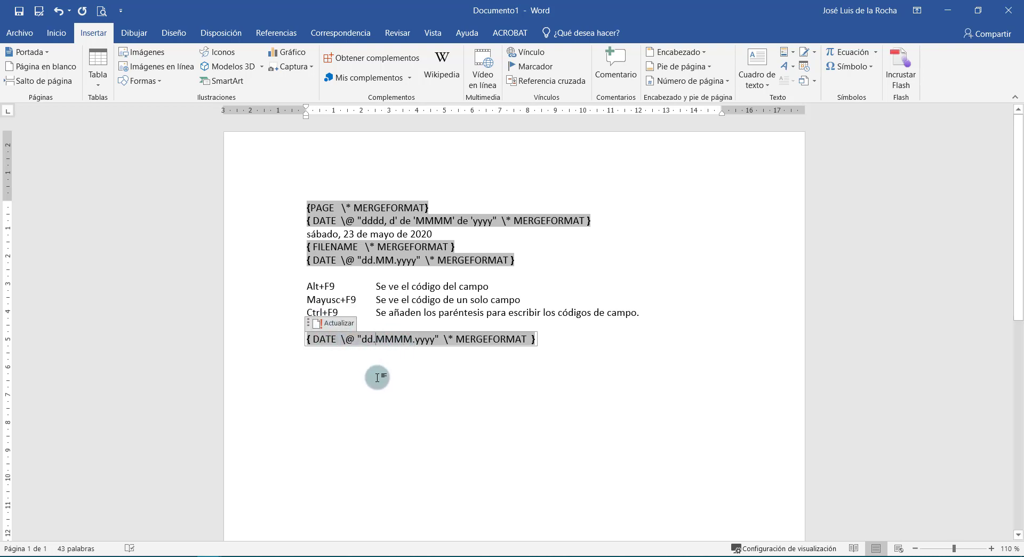
{"action": "key", "text": "alt+F9"}
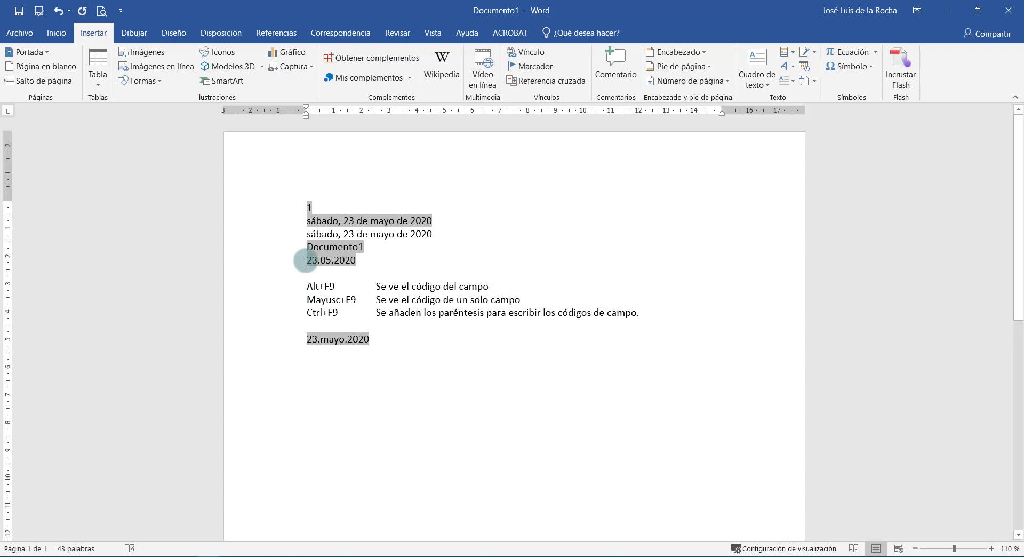
- Compare the month formats of the two short date fields and toggle all field codes on and off twice
{"action": "left_click", "coordinate": [332, 346]}
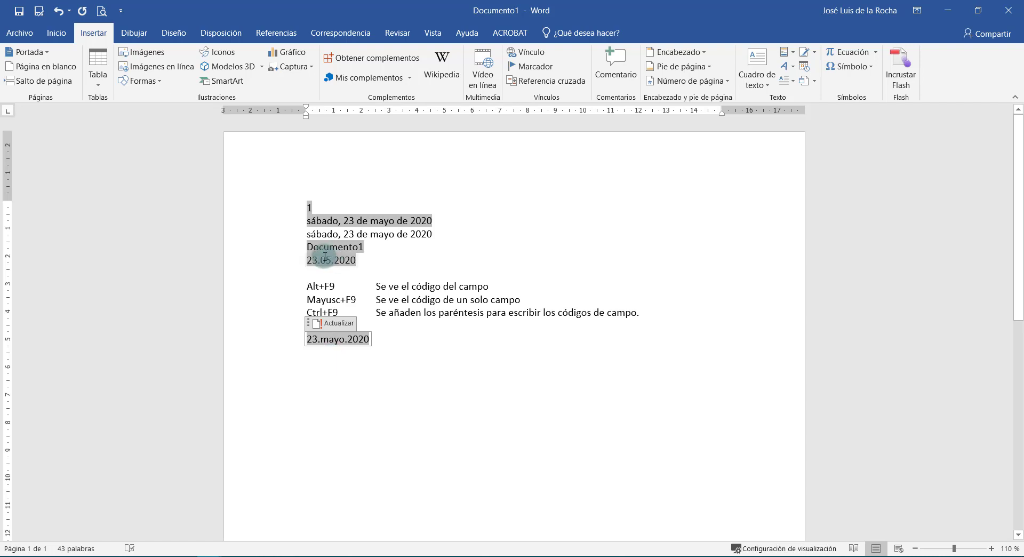
{"action": "left_click", "coordinate": [420, 373]}
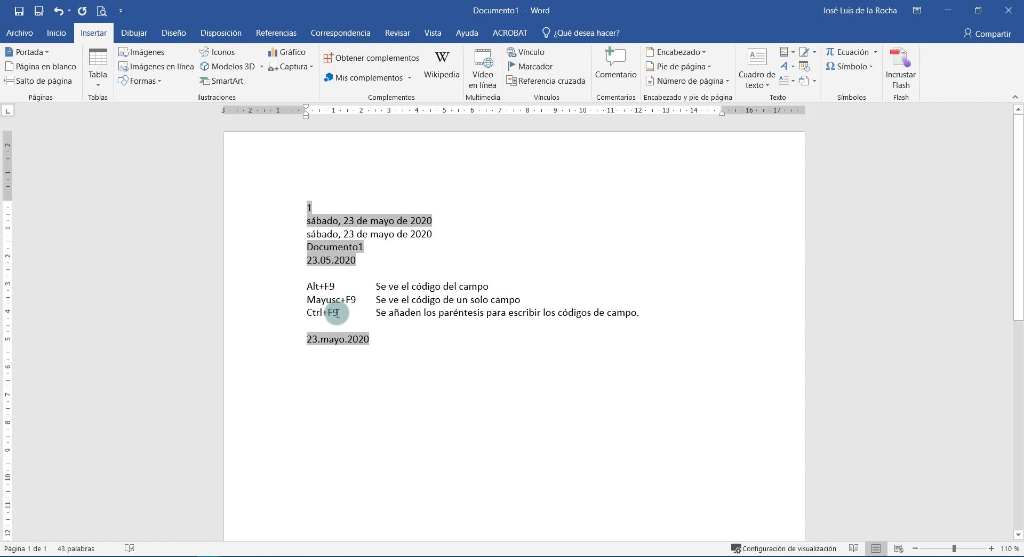
{"action": "key", "text": "alt+F9"}
{"action": "key", "text": "alt+F9"}
{"action": "key", "text": "alt+F9"}
{"action": "key", "text": "alt+F9"}
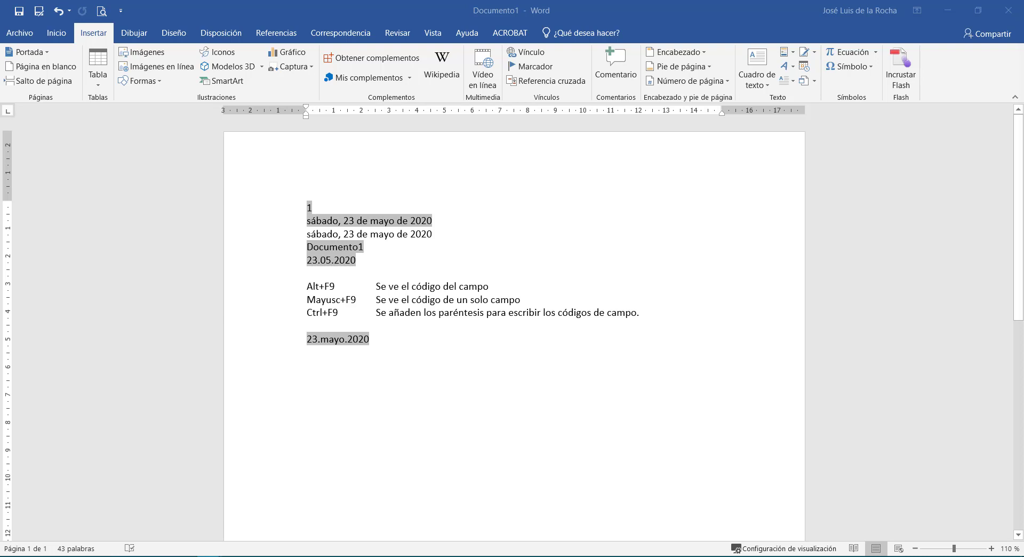
- Switch to the document EJEMPLO AUTORIZACION GESTIONES CLIENTE V00.docx and review its full text from the title to the signature line
{"action": "left_click_drag", "start_coordinate": [1023, 320], "coordinate": [245, 4]}
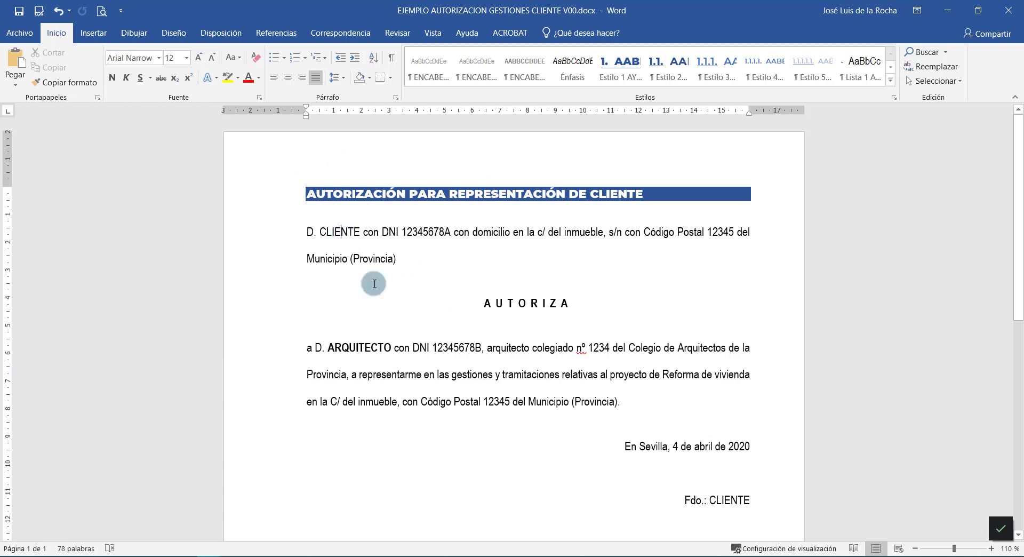
{"action": "left_click_drag", "start_coordinate": [582, 429], "coordinate": [762, 459]}
{"action": "left_click", "coordinate": [762, 459]}
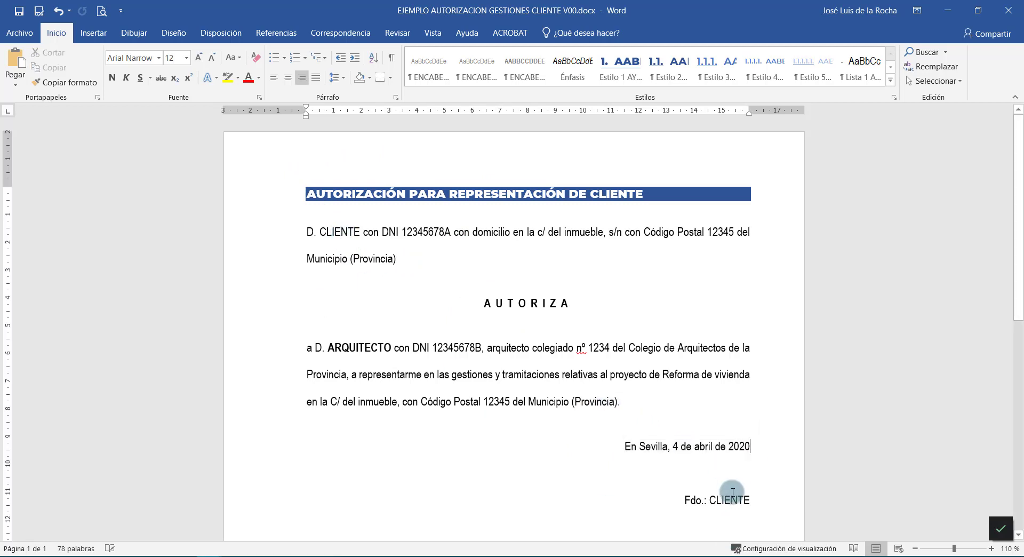
{"action": "left_click_drag", "start_coordinate": [762, 509], "coordinate": [281, 196]}
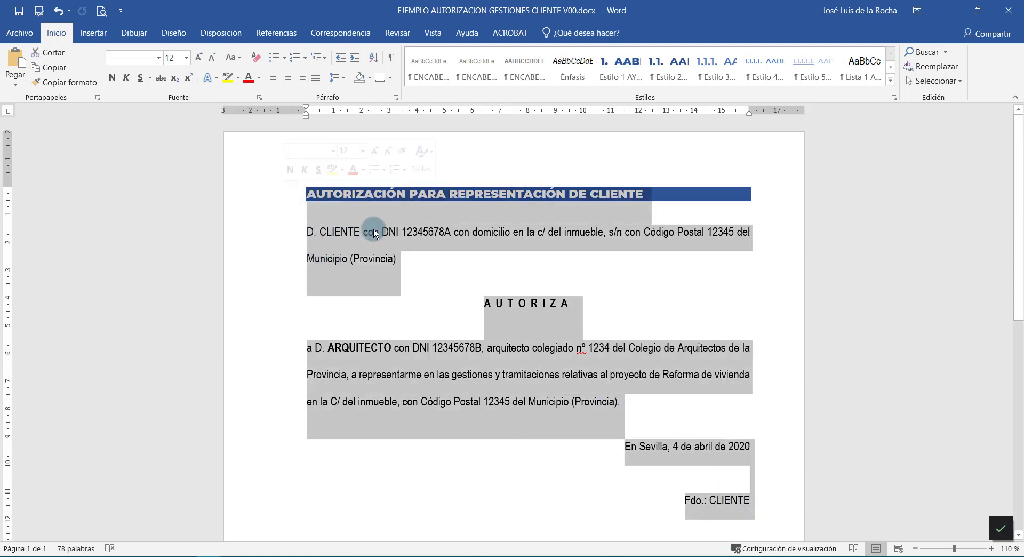
{"action": "left_click", "coordinate": [354, 256]}
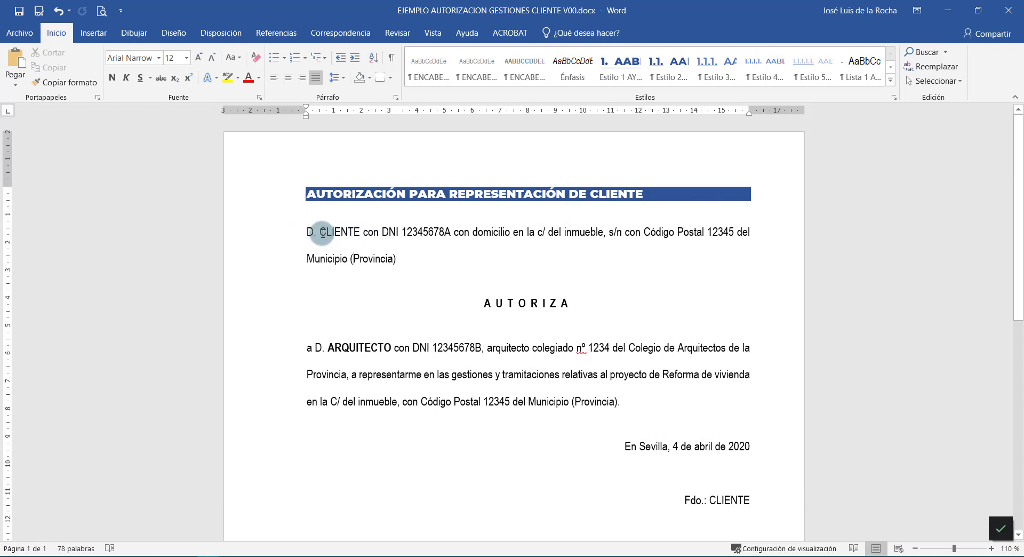
- Replace the word CLIENTE in the first paragraph with a Fill-in field that asks for "Nombre del cliente"
{"action": "double_click", "coordinate": [322, 233]}
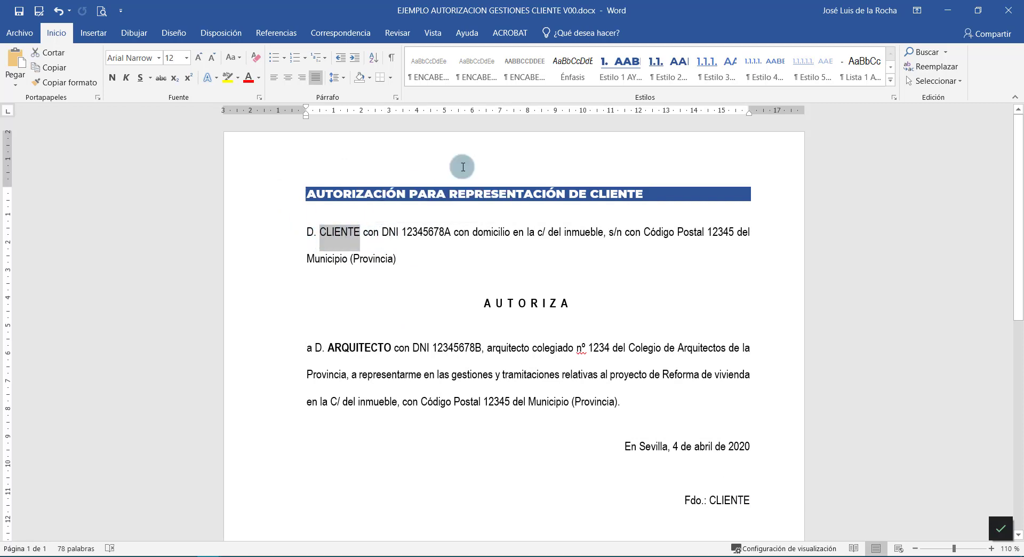
{"action": "left_click", "coordinate": [103, 31]}
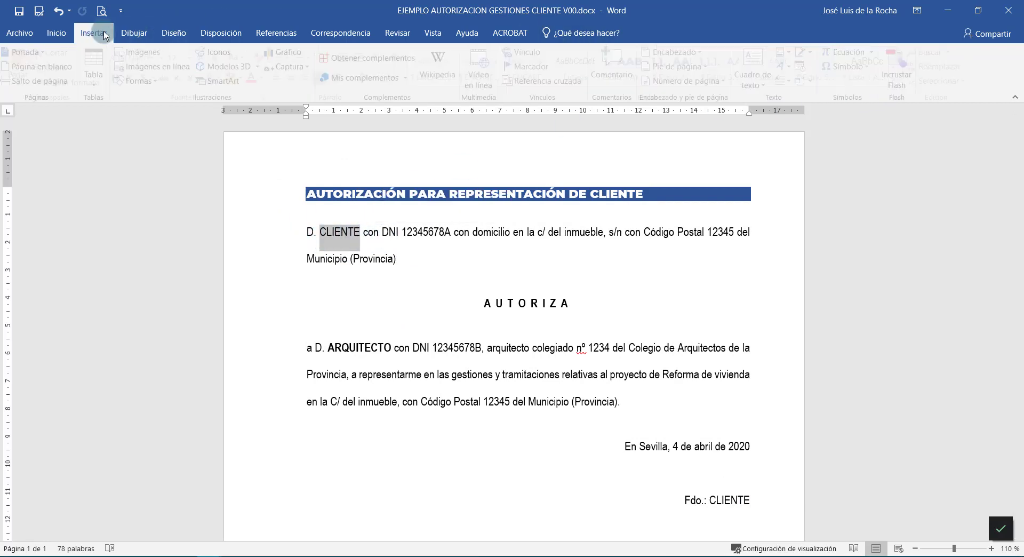
{"action": "left_click", "coordinate": [788, 54]}
{"action": "left_click", "coordinate": [801, 103]}
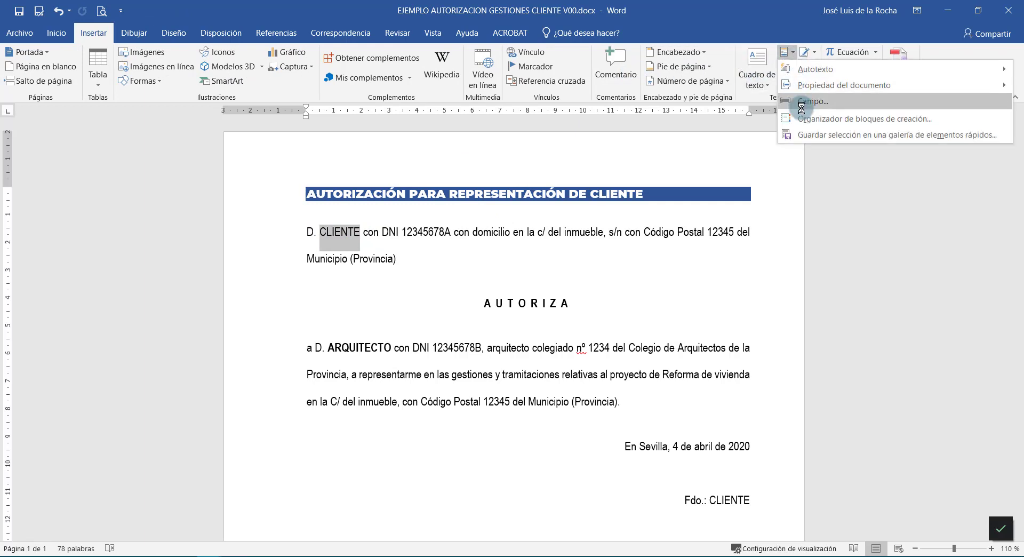
{"action": "key", "text": "f"}
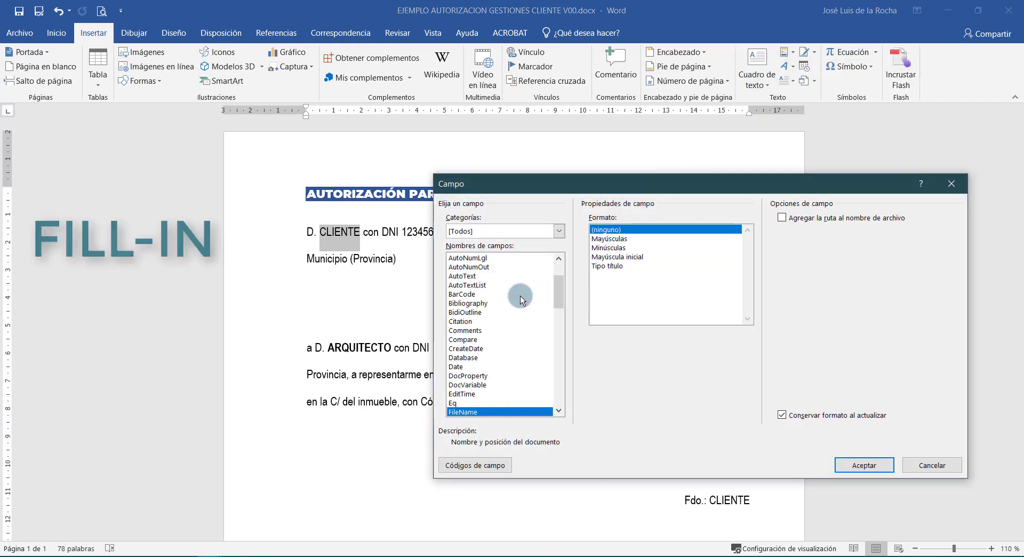
{"action": "scroll", "coordinate": [462, 397], "scroll_direction": "down", "scroll_amount": 2}
{"action": "left_click", "coordinate": [460, 385]}
{"action": "left_click", "coordinate": [633, 228]}
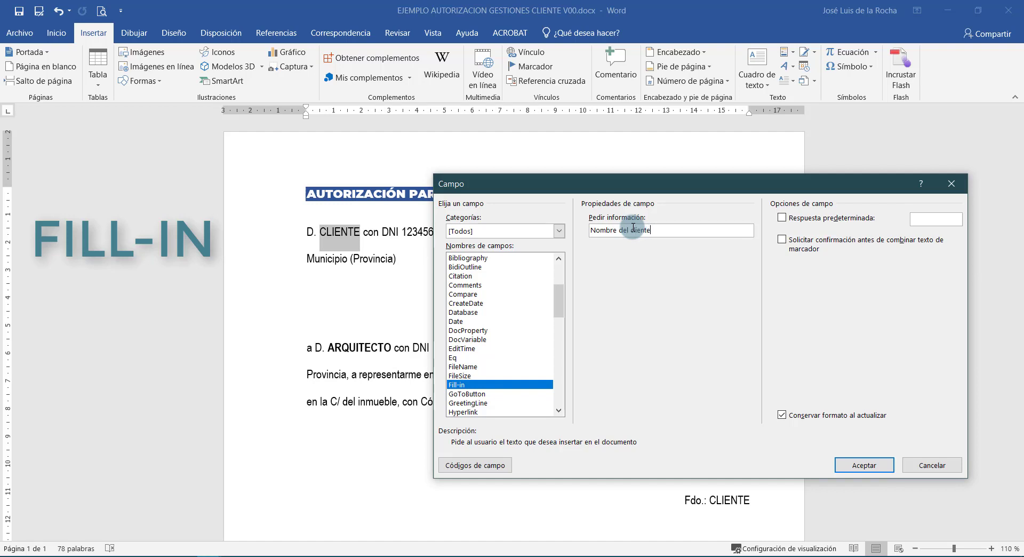
{"action": "left_click", "coordinate": [851, 466]}
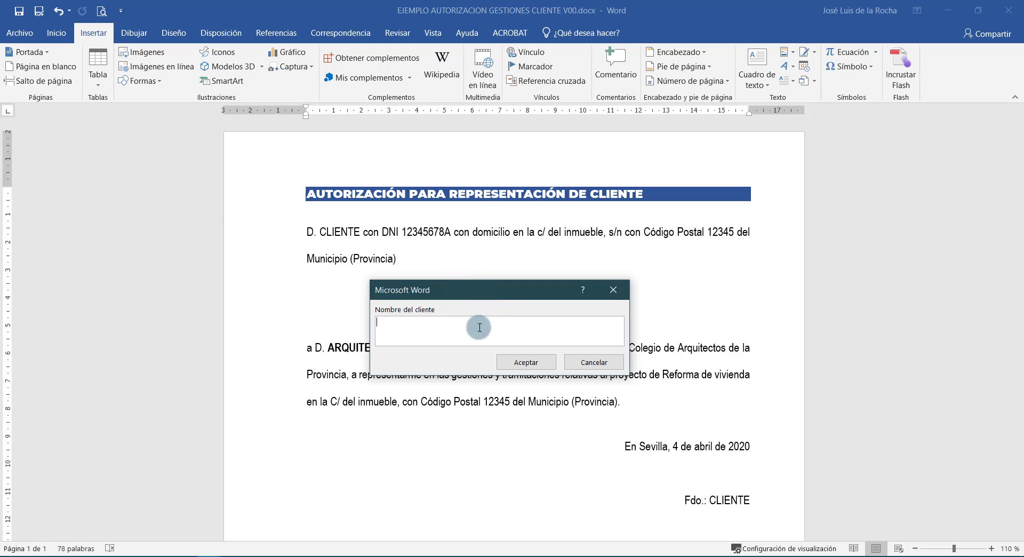
- Answer the Fill-in request for the client's name with CLIENTE
{"action": "key", "text": "Caps_Lock"}
{"action": "type", "text": "CLI"}
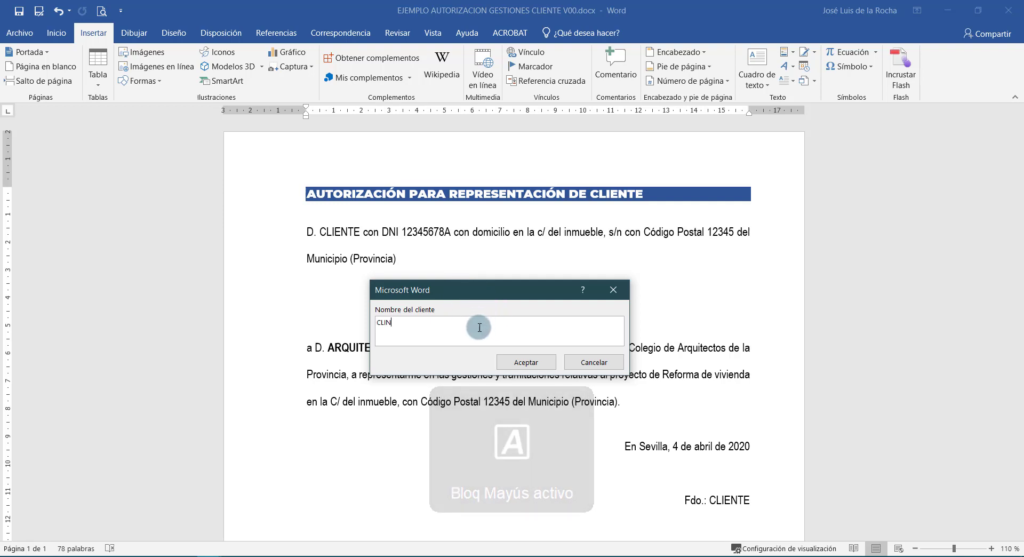
{"action": "type", "text": "ENTE"}
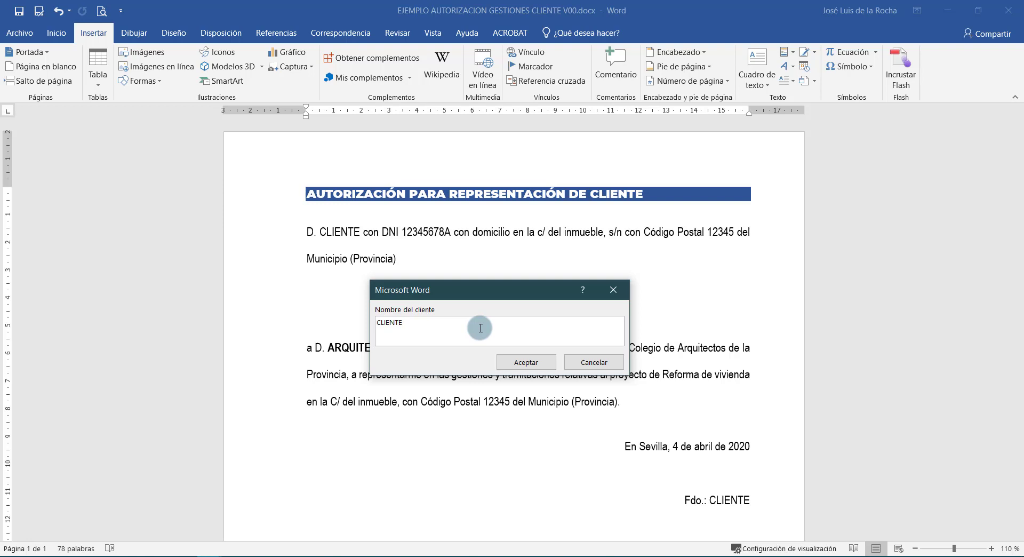
{"action": "left_click", "coordinate": [509, 362]}
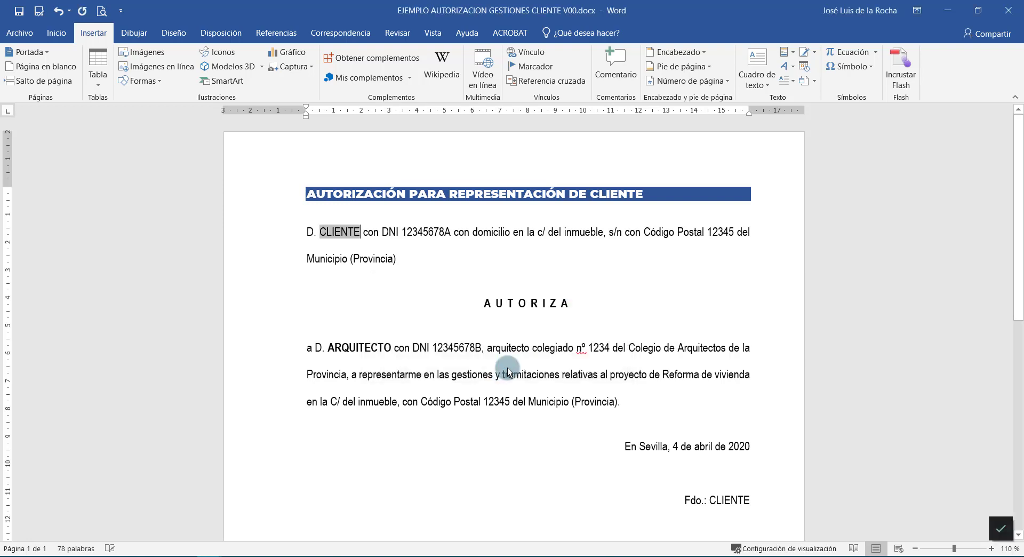
- Replace the client's DNI number in the first paragraph with a Fill-in field asking for "DNI del cliente", and answer it with the ID number
{"action": "double_click", "coordinate": [418, 232]}
{"action": "left_click", "coordinate": [418, 234]}
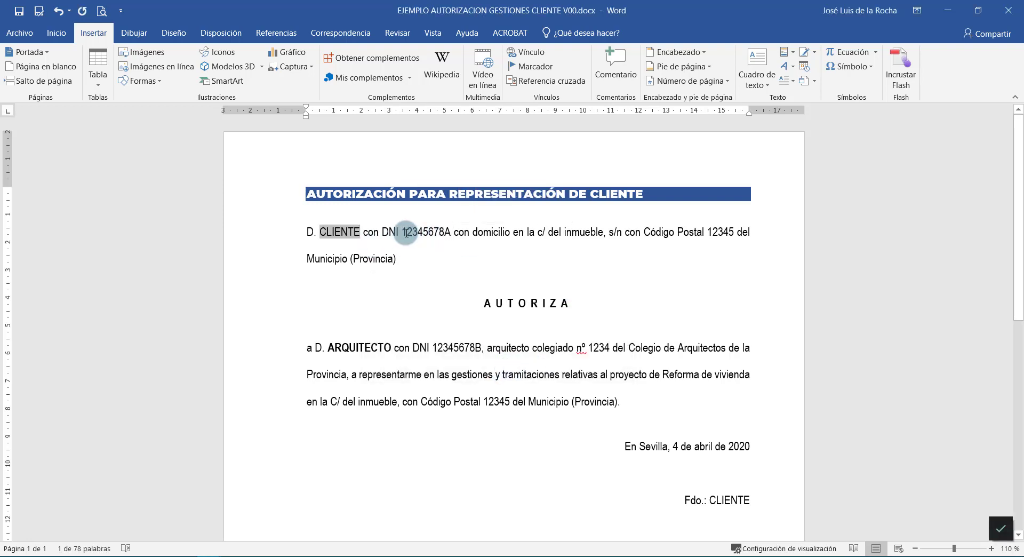
{"action": "left_click_drag", "start_coordinate": [404, 233], "coordinate": [450, 235]}
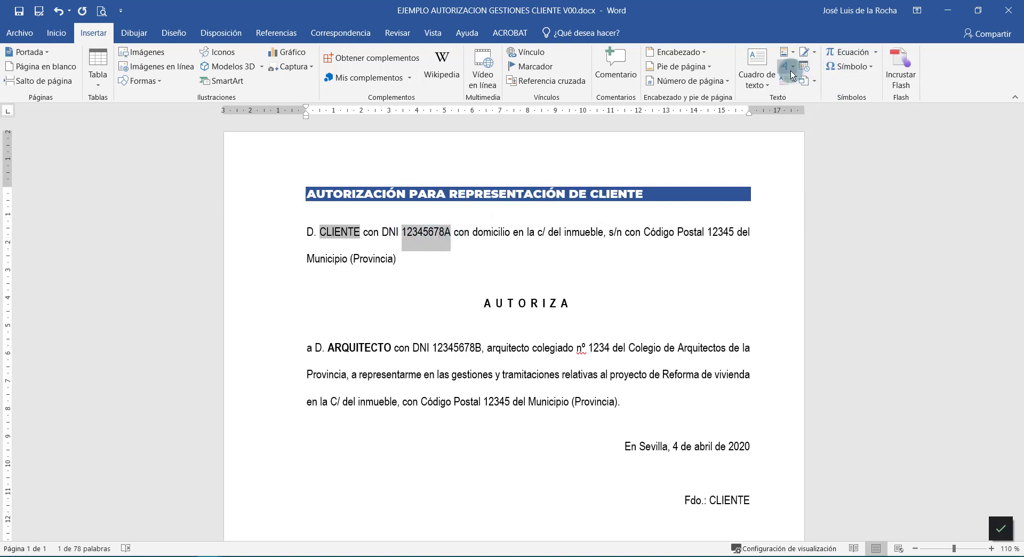
{"action": "left_click", "coordinate": [792, 54]}
{"action": "left_click", "coordinate": [811, 102]}
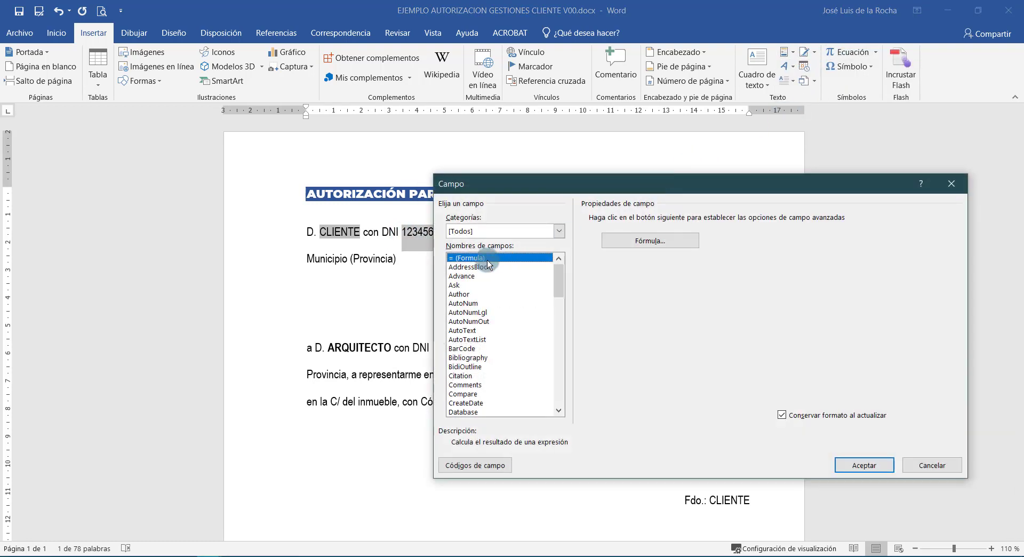
{"action": "left_click", "coordinate": [460, 294]}
{"action": "key", "text": "f"}
{"action": "scroll", "coordinate": [466, 378], "scroll_direction": "down", "scroll_amount": 1}
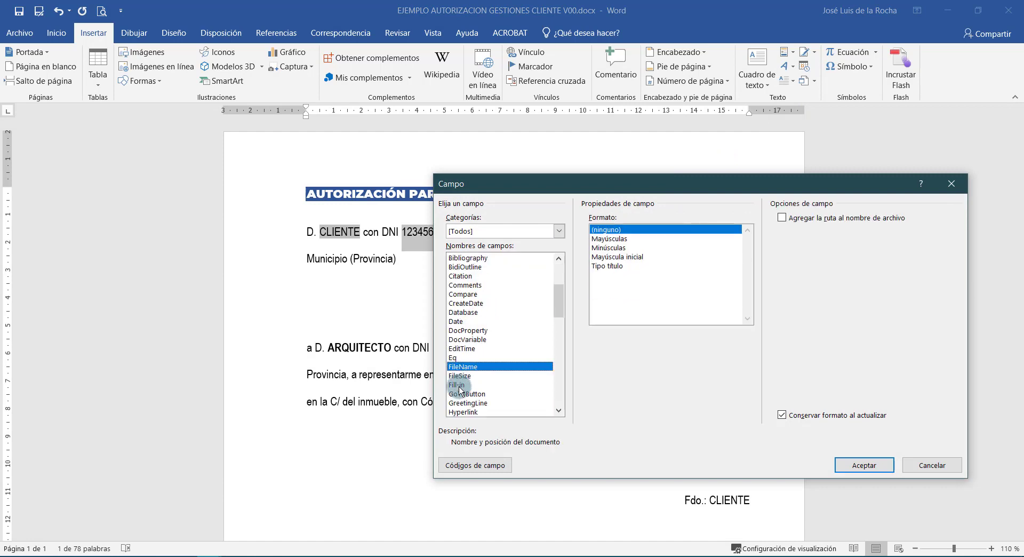
{"action": "left_click", "coordinate": [459, 385]}
{"action": "key", "text": "Caps_Lock"}
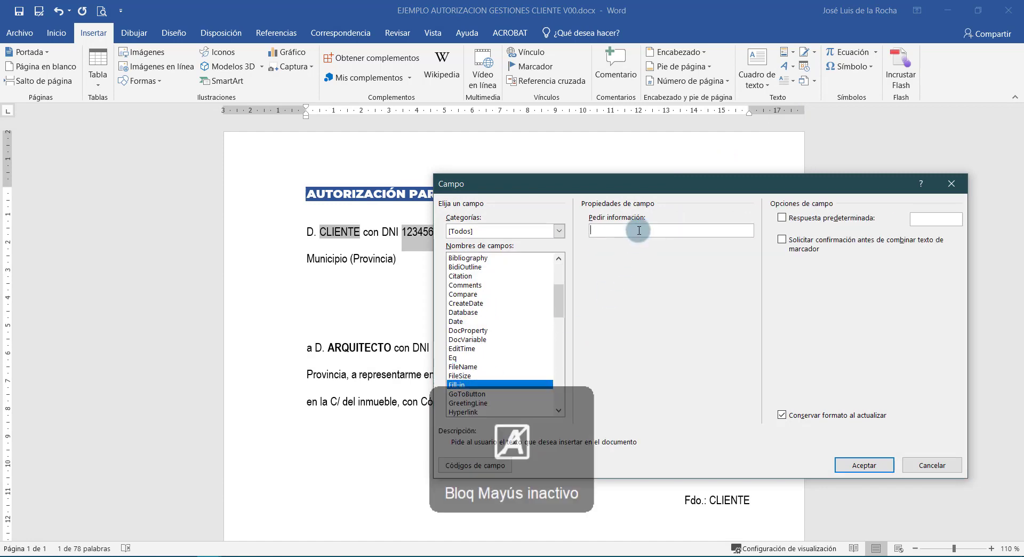
{"action": "type", "text": "DNI del cliente"}
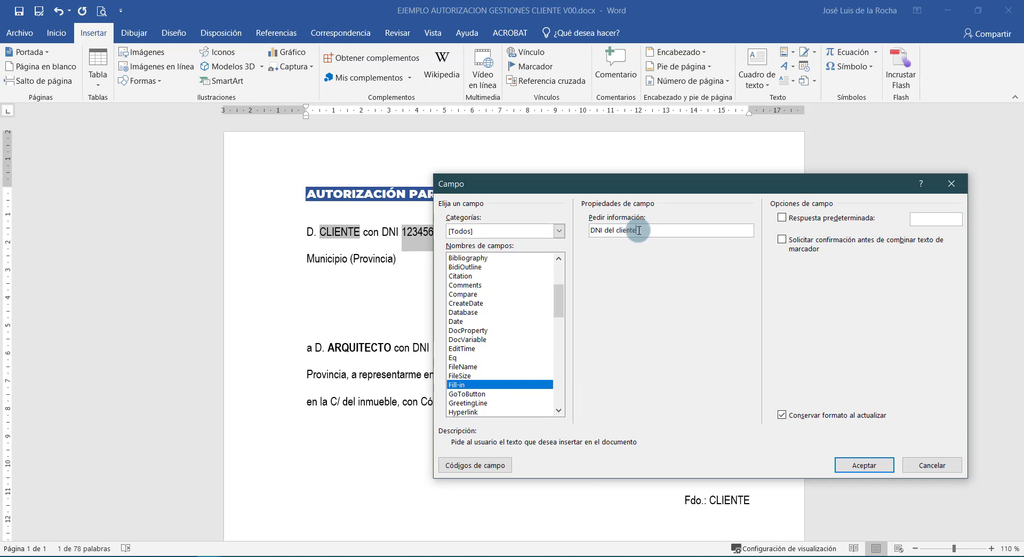
{"action": "left_click", "coordinate": [858, 465]}
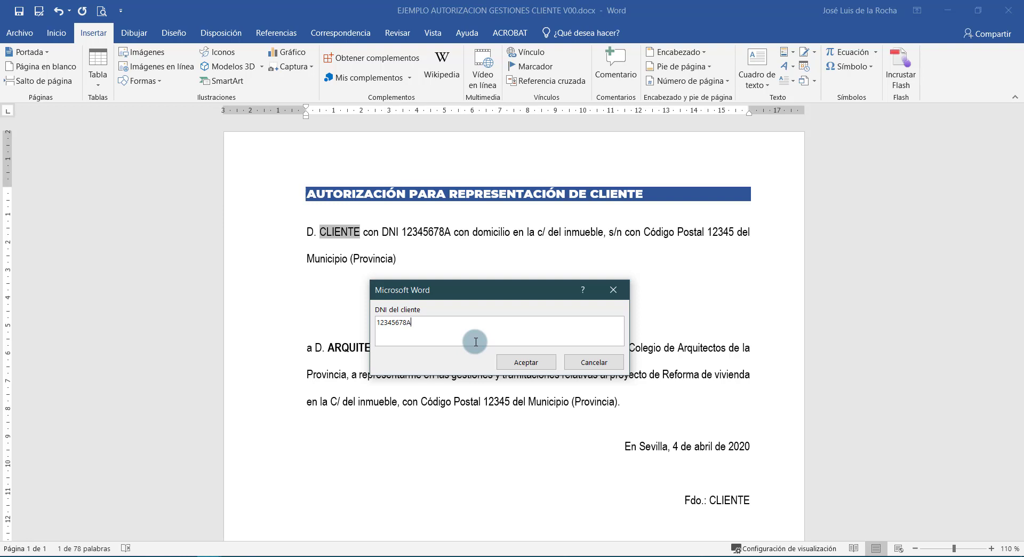
{"action": "left_click", "coordinate": [495, 362]}
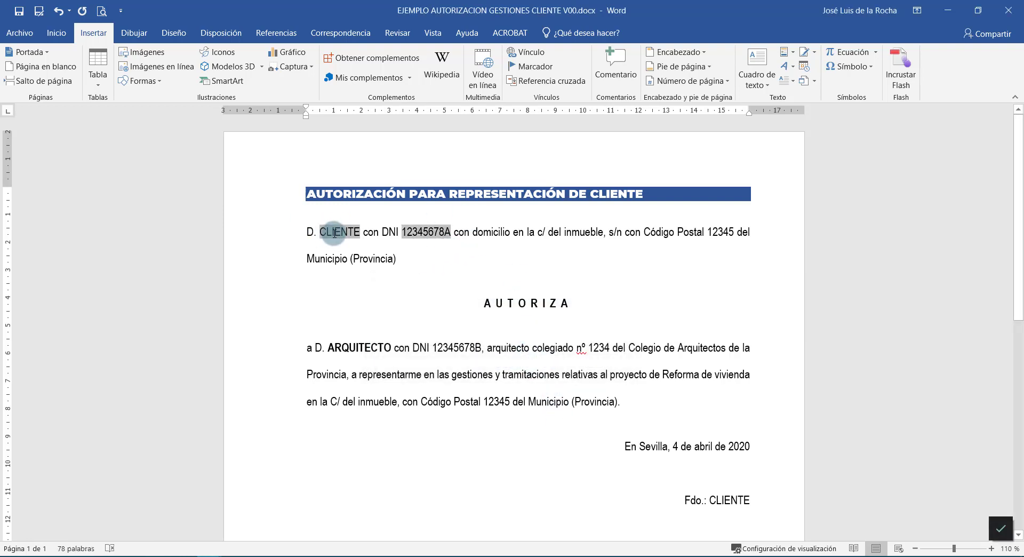
- Display the codes of all fields in the document and select the word Municipio in the first paragraph
{"action": "left_click", "coordinate": [423, 235]}
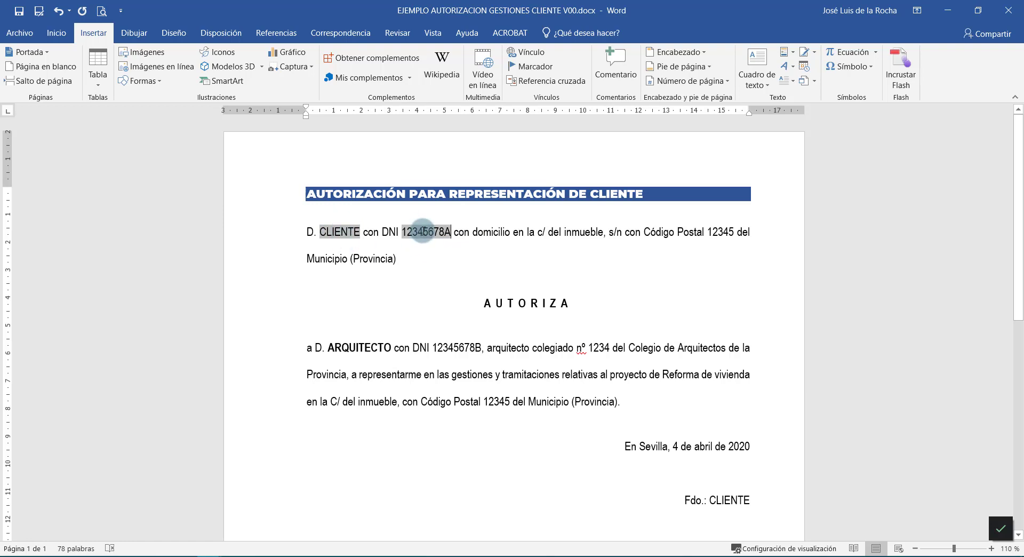
{"action": "key", "text": "alt+F9"}
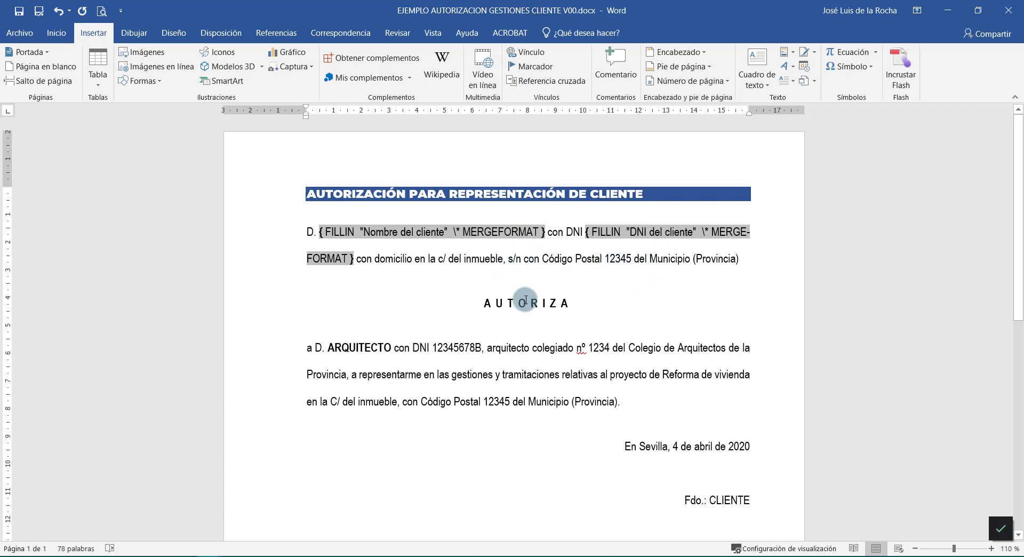
{"action": "double_click", "coordinate": [667, 256]}
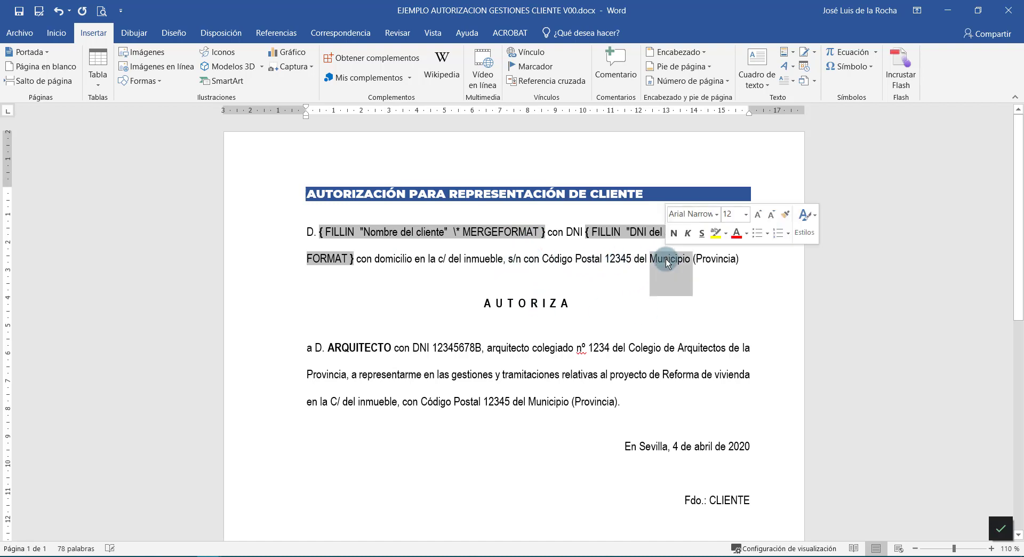
- Enclose the word Municipio in the first paragraph in field braces and start the field code with FILLIN and an opening quotation mark
{"action": "left_click", "coordinate": [654, 258]}
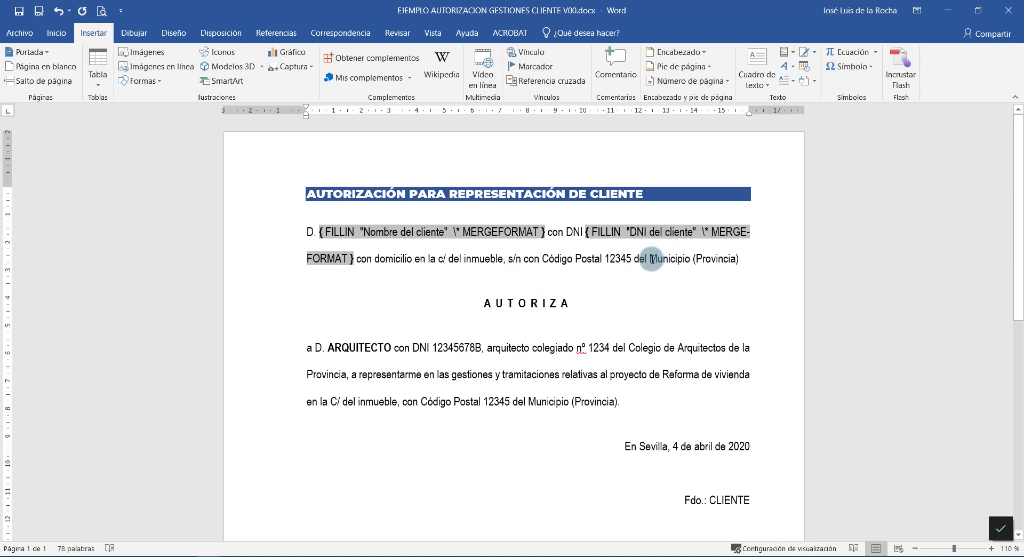
{"action": "left_click_drag", "start_coordinate": [651, 259], "coordinate": [691, 267]}
{"action": "key", "text": "ctrl+F9"}
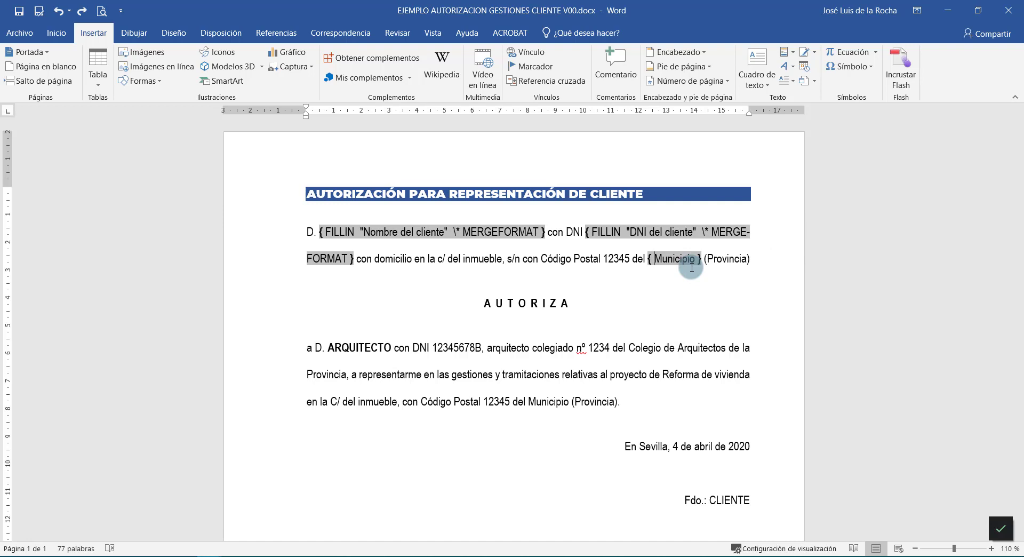
{"action": "type", "text": "FILLI"}
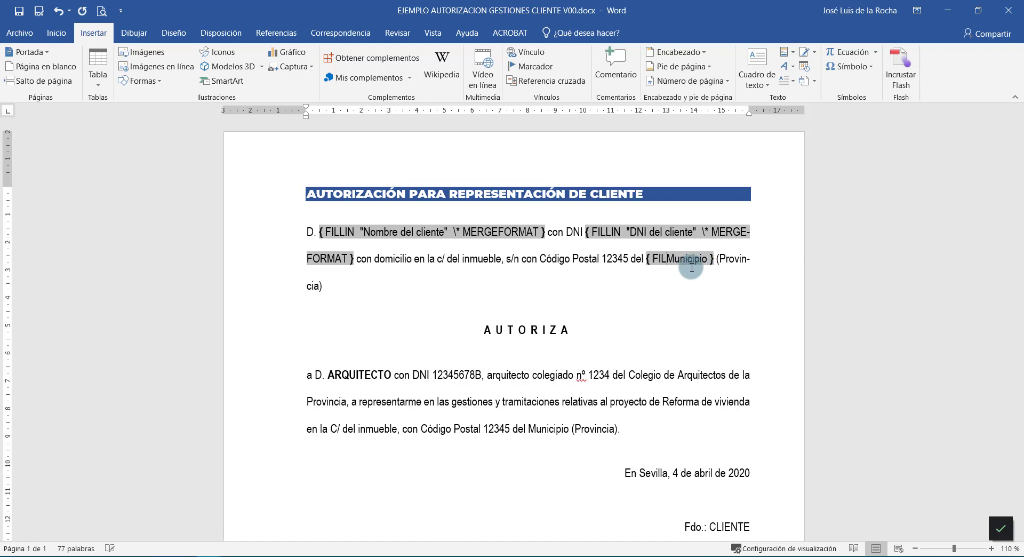
{"action": "type", "text": "N "}
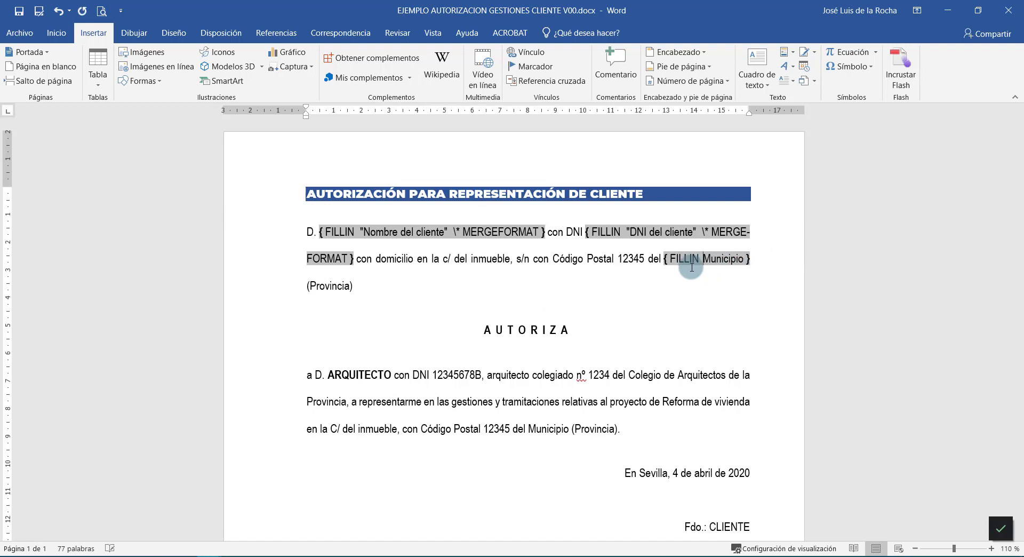
{"action": "type", "text": "\""}
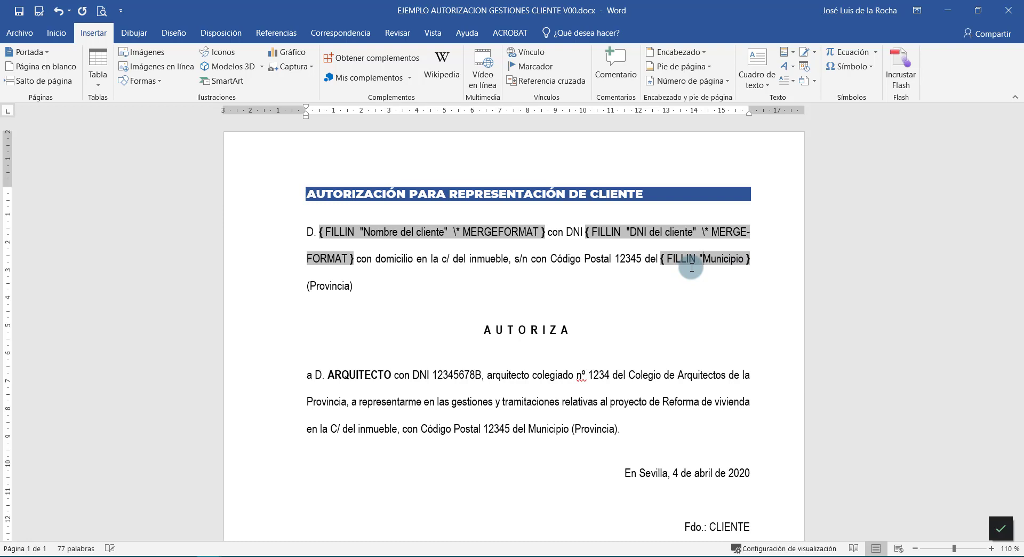
- Complete the municipality field's prompt as "Municipio del cliente" and add the \* MERGEFORMAT switch
{"action": "left_click", "coordinate": [746, 260]}
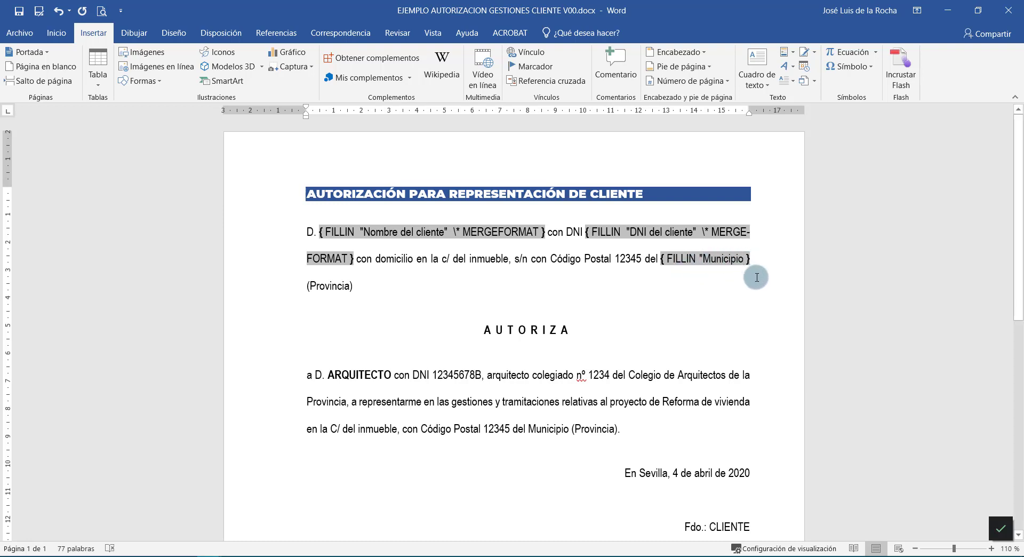
{"action": "type", "text": "del clien "}
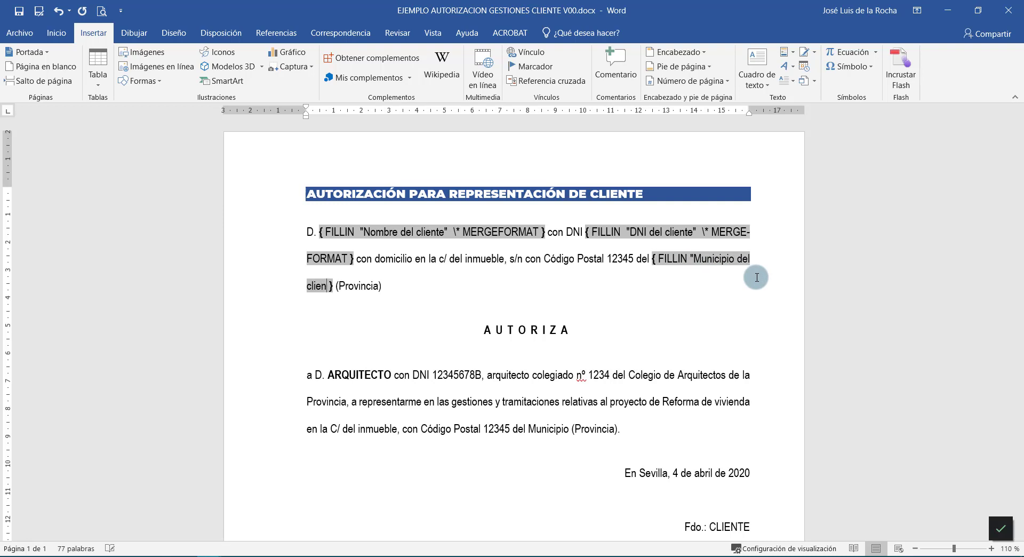
{"action": "type", "text": "te\""}
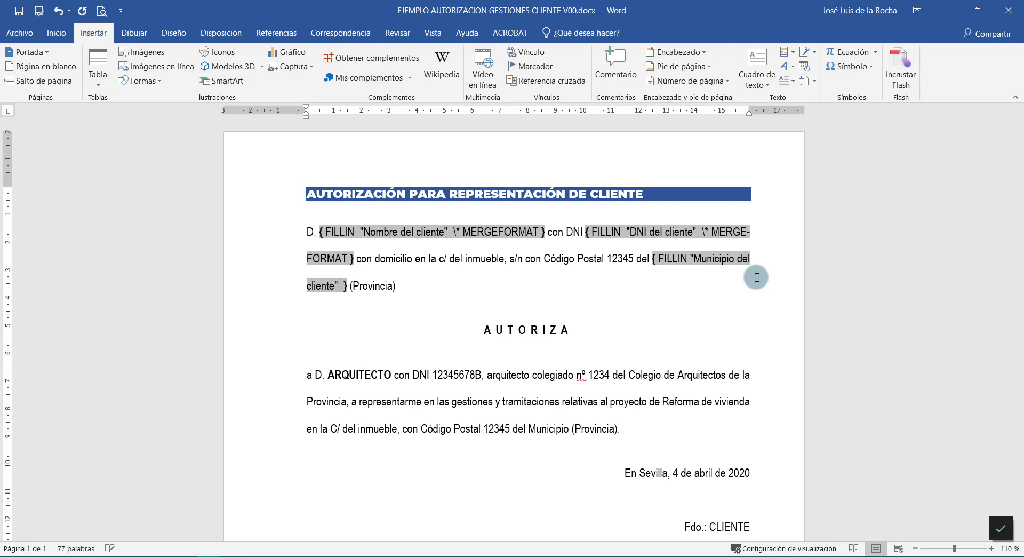
{"action": "type", "text": " \\"}
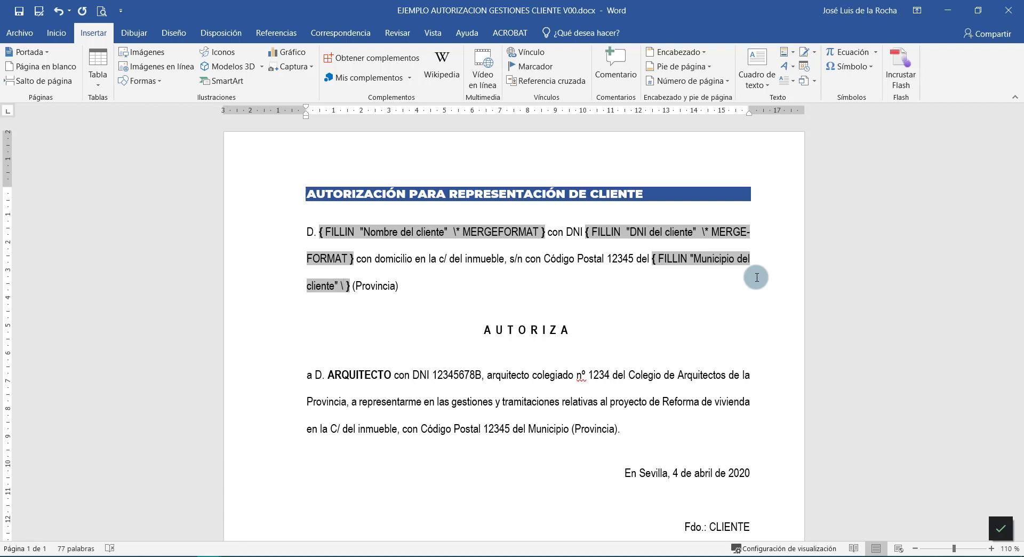
{"action": "type", "text": "*"}
{"action": "key", "text": "Caps_Lock"}
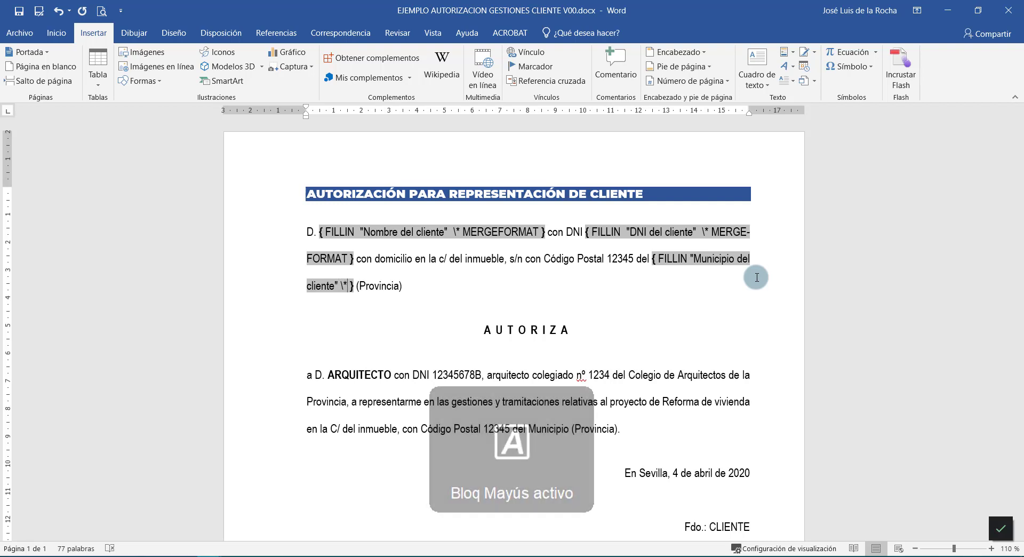
{"action": "type", "text": "MERGEFORMAT"}
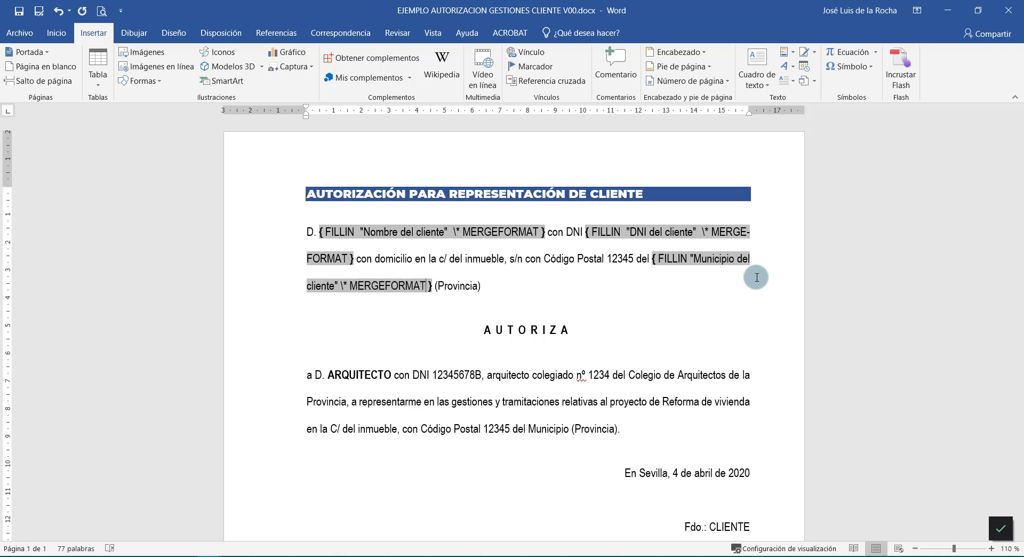
{"action": "left_click", "coordinate": [491, 297]}
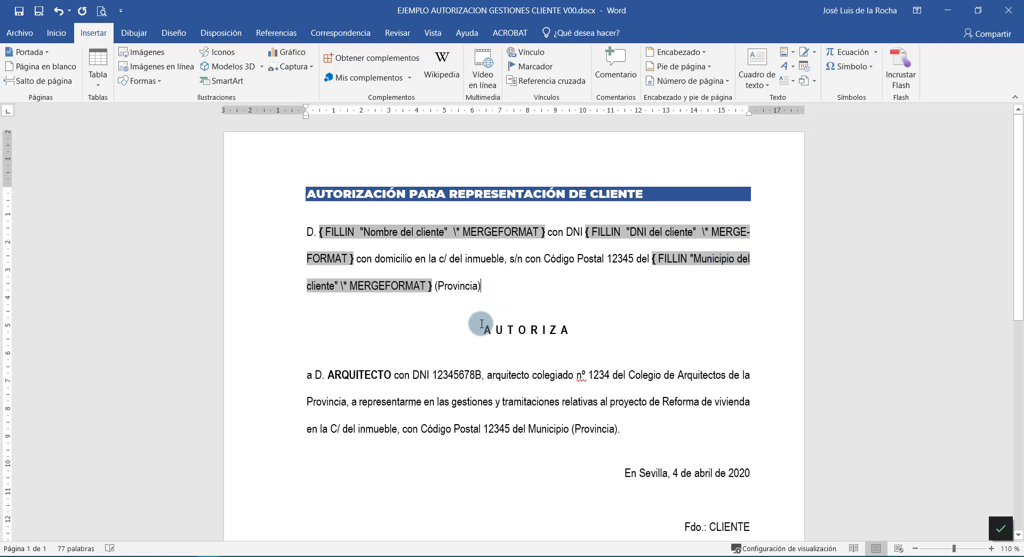
- Display field results instead of codes and update all fields in the document
{"action": "key", "text": "alt+F9"}
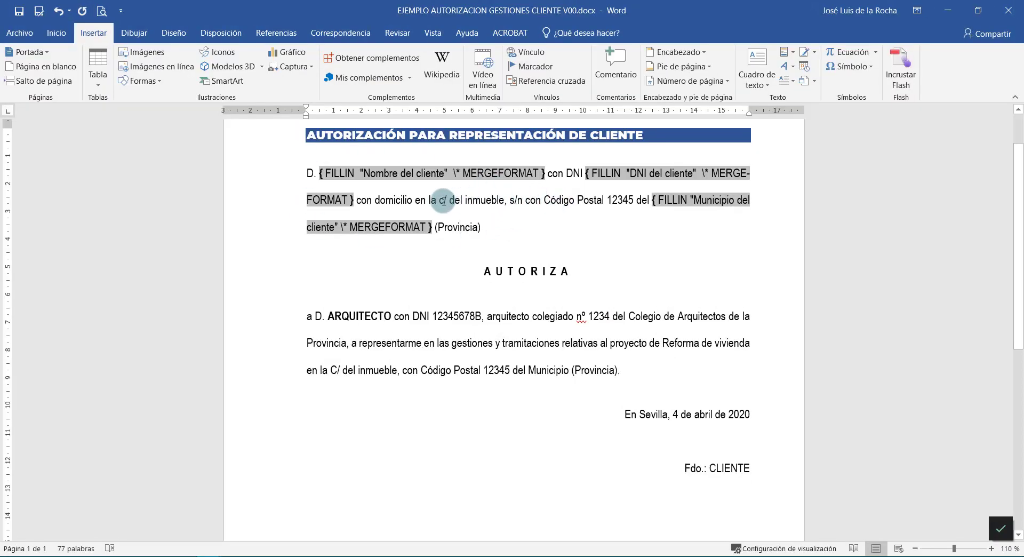
{"action": "left_click_drag", "start_coordinate": [444, 200], "coordinate": [504, 200]}
{"action": "left_click", "coordinate": [453, 228]}
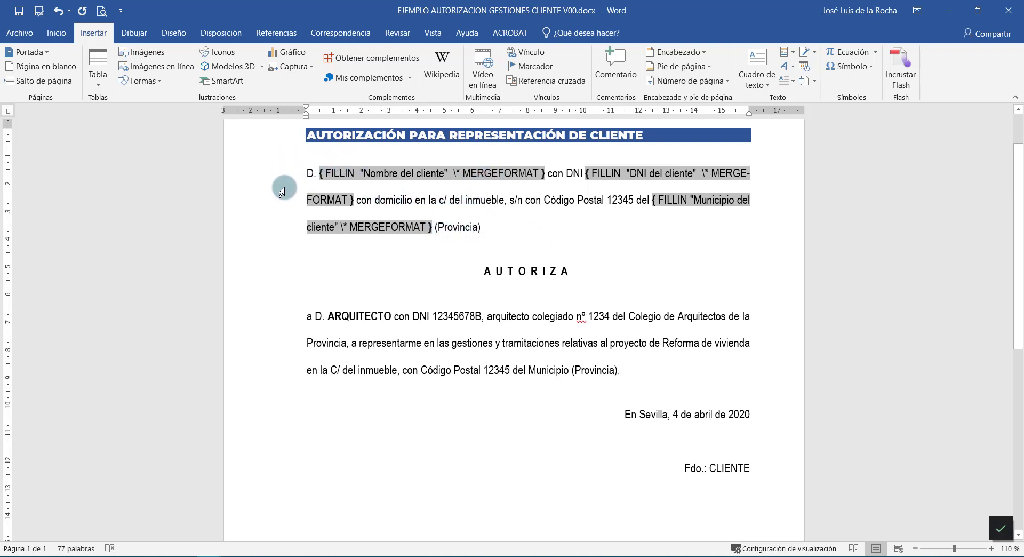
{"action": "key", "text": "alt+F9"}
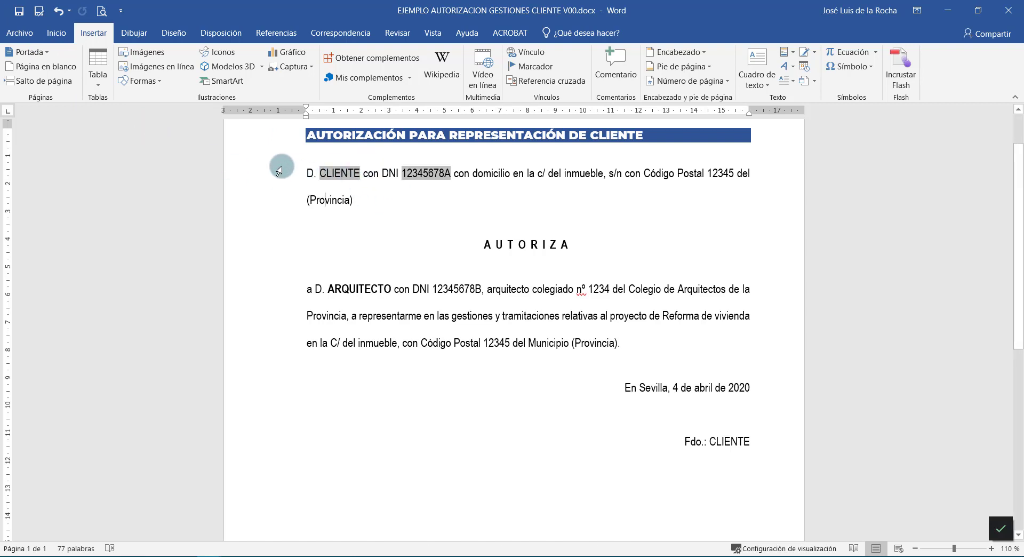
{"action": "key", "text": "ctrl+e"}
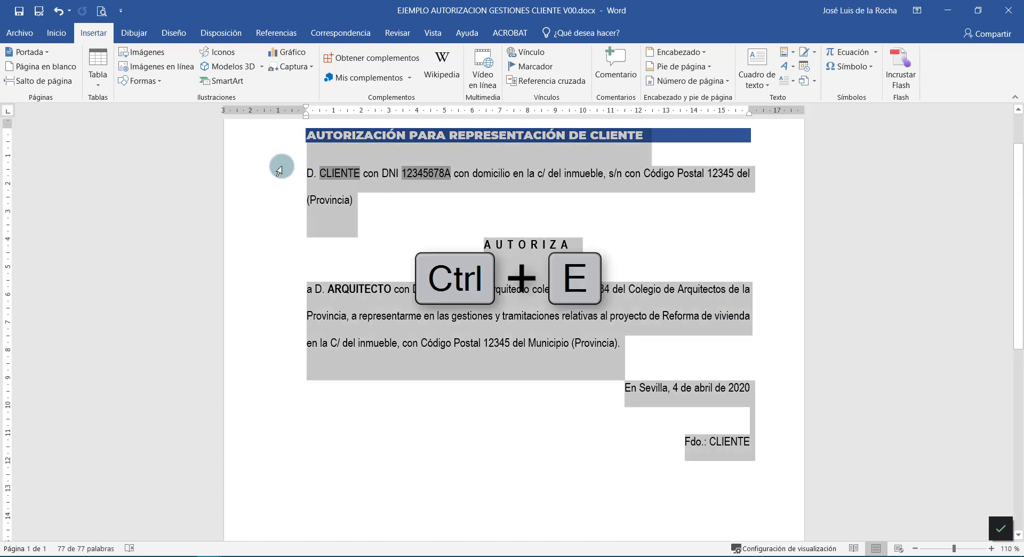
{"action": "right_click", "coordinate": [342, 176]}
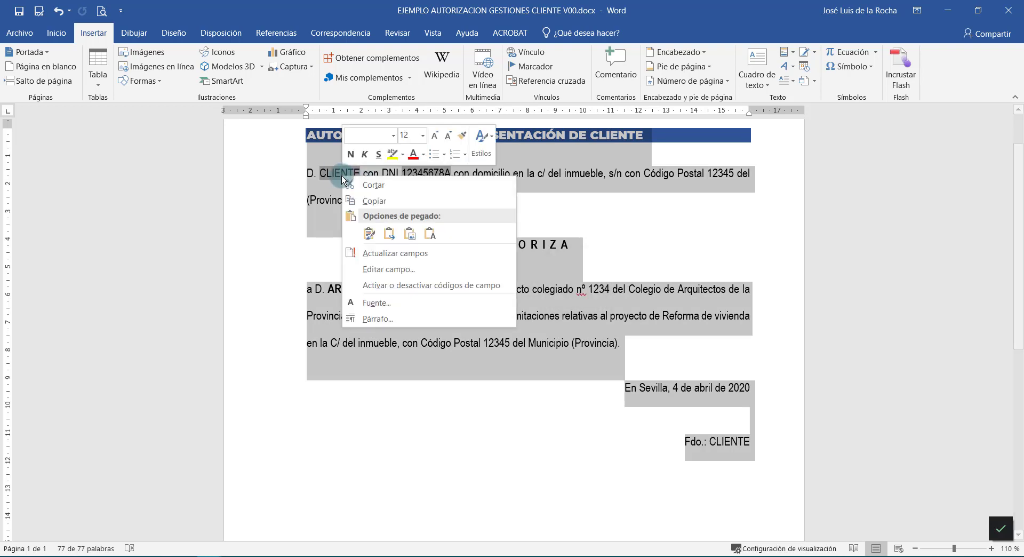
{"action": "left_click", "coordinate": [373, 254]}
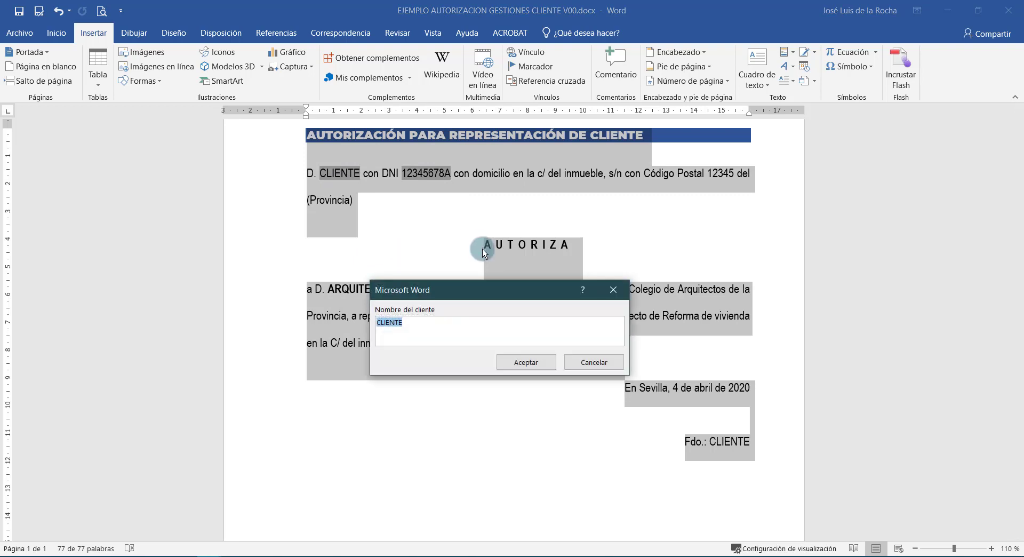
- Answer the "Nombre del cliente" request with the client's full name in place of CLIENTE
{"action": "left_click_drag", "start_coordinate": [481, 296], "coordinate": [492, 307]}
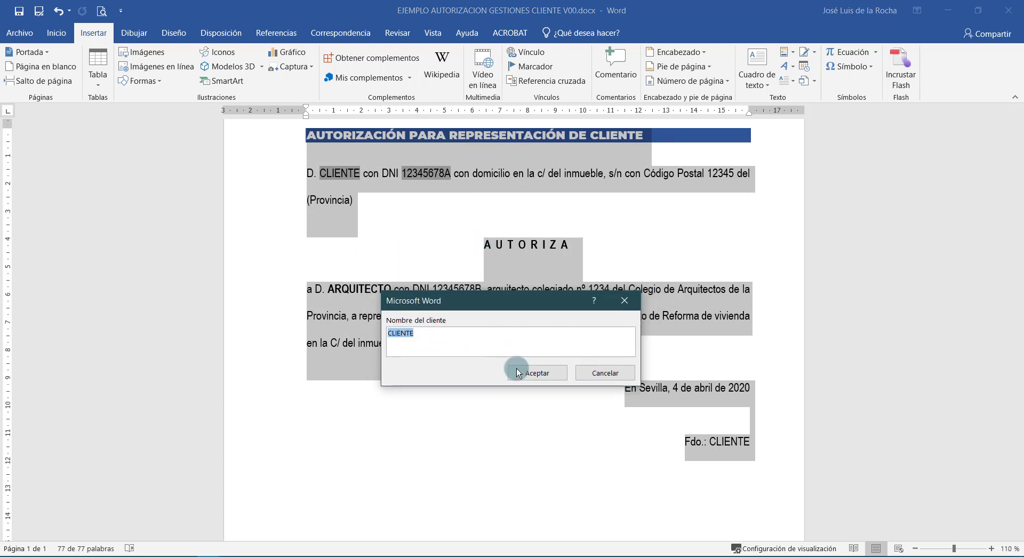
{"action": "double_click", "coordinate": [499, 342]}
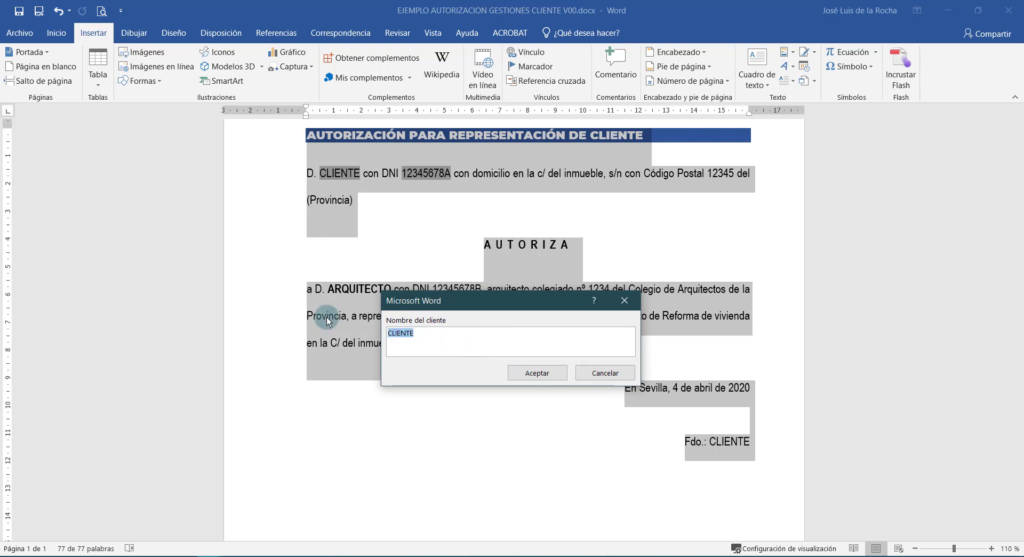
{"action": "type", "text": "fUL"}
{"action": "key", "text": "BackSpace"}
{"action": "key", "text": "BackSpace"}
{"action": "key", "text": "BackSpace"}
{"action": "key", "text": "Caps_Lock"}
{"action": "type", "text": "Fula"}
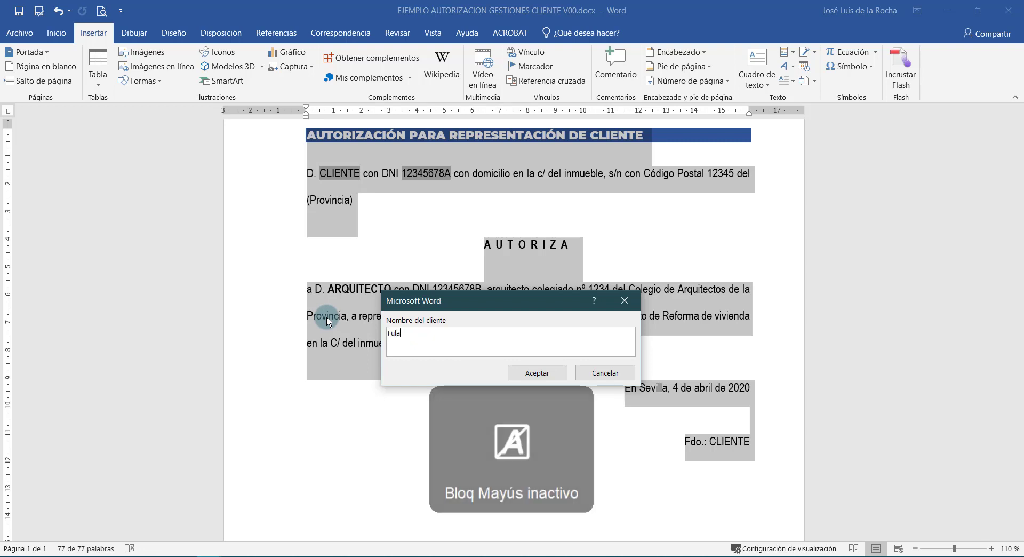
{"action": "type", "text": "nito de tal"}
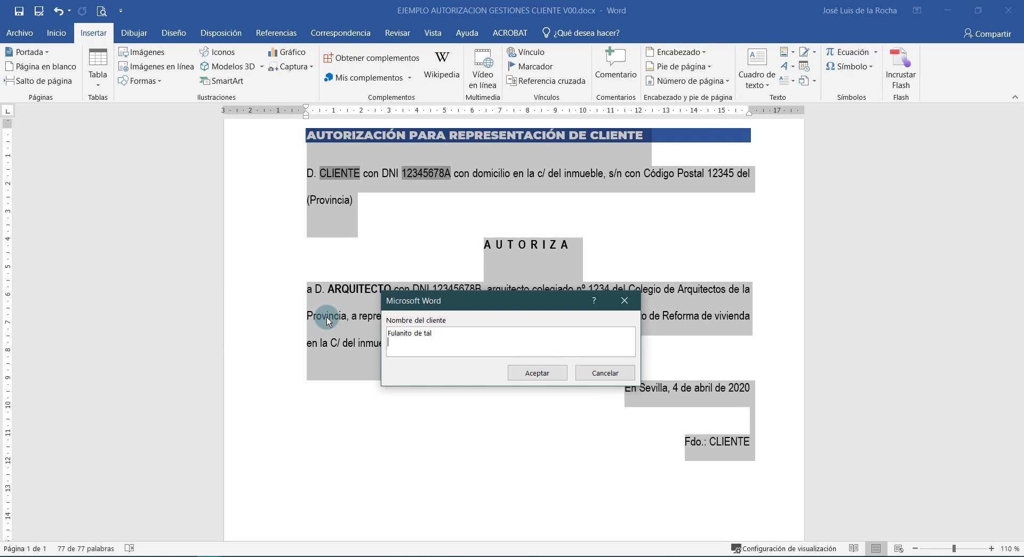
{"action": "left_click", "coordinate": [537, 378]}
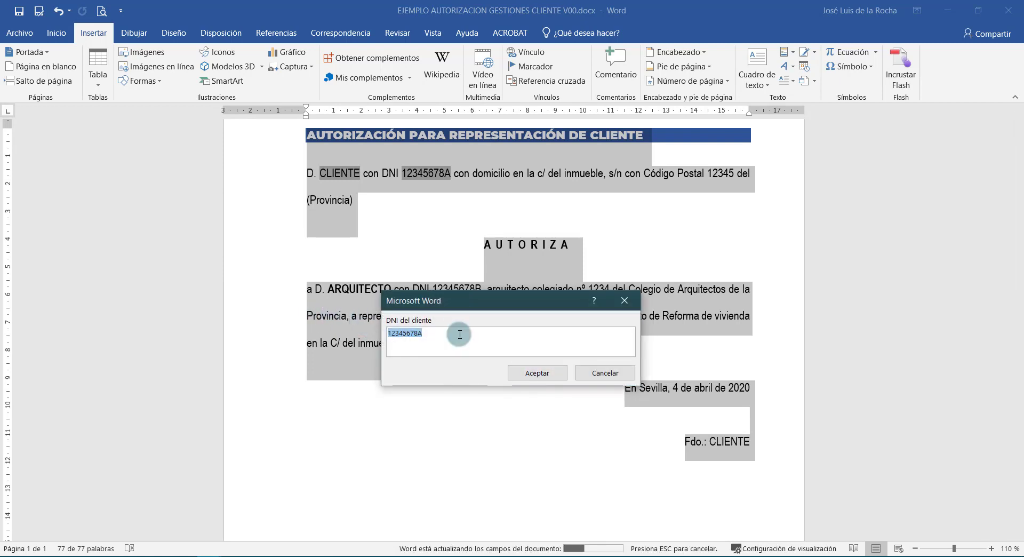
- Answer the "DNI del cliente" request with the client's ID number and the "Municipio del cliente" request with Sevilla
{"action": "type", "text": "45374584B"}
{"action": "left_click", "coordinate": [523, 373]}
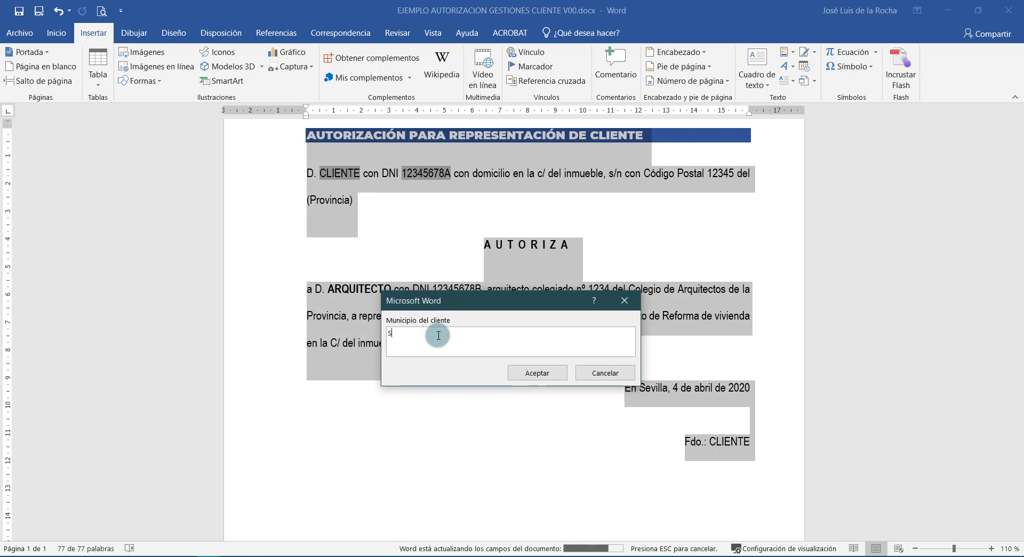
{"action": "left_click", "coordinate": [533, 371]}
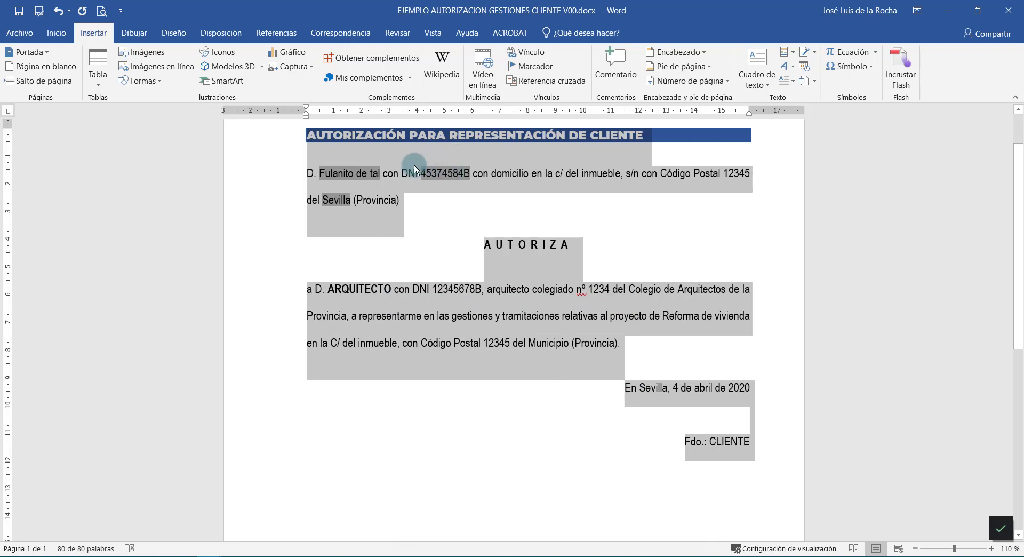
{"action": "left_click", "coordinate": [388, 201]}
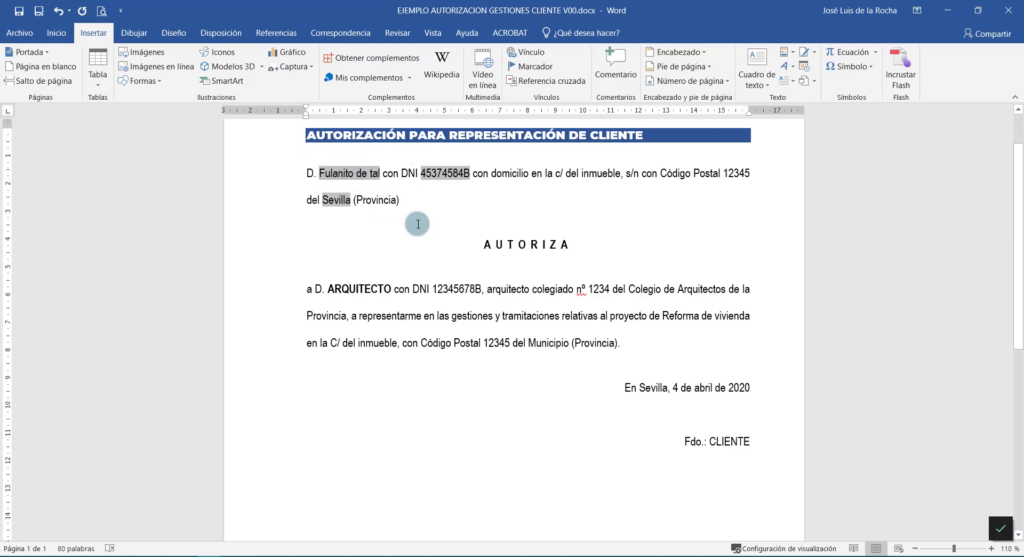
- Add a bookmark named CLIENTE to the client's name field in the first paragraph
{"action": "double_click", "coordinate": [646, 388]}
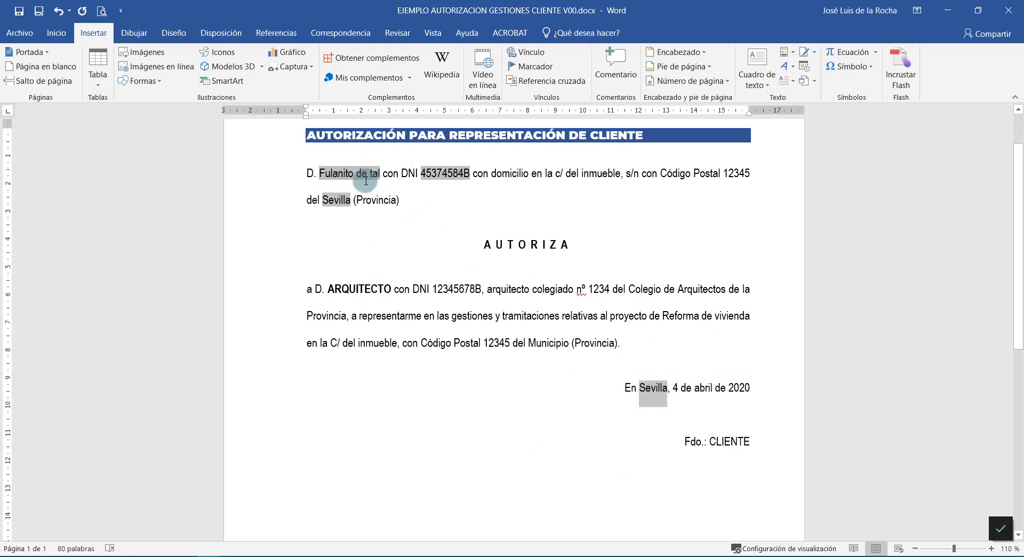
{"action": "double_click", "coordinate": [727, 442]}
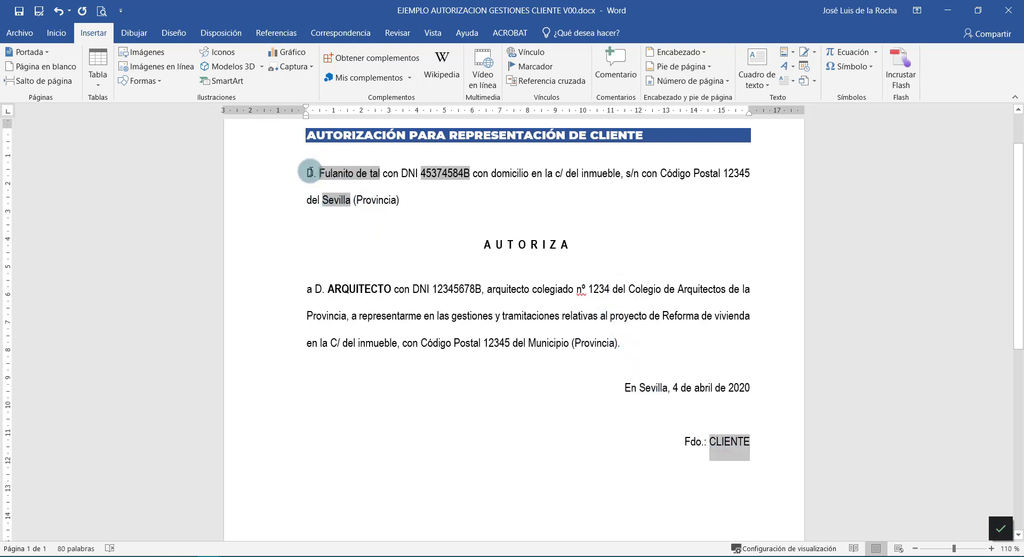
{"action": "double_click", "coordinate": [339, 176]}
{"action": "left_click", "coordinate": [335, 173]}
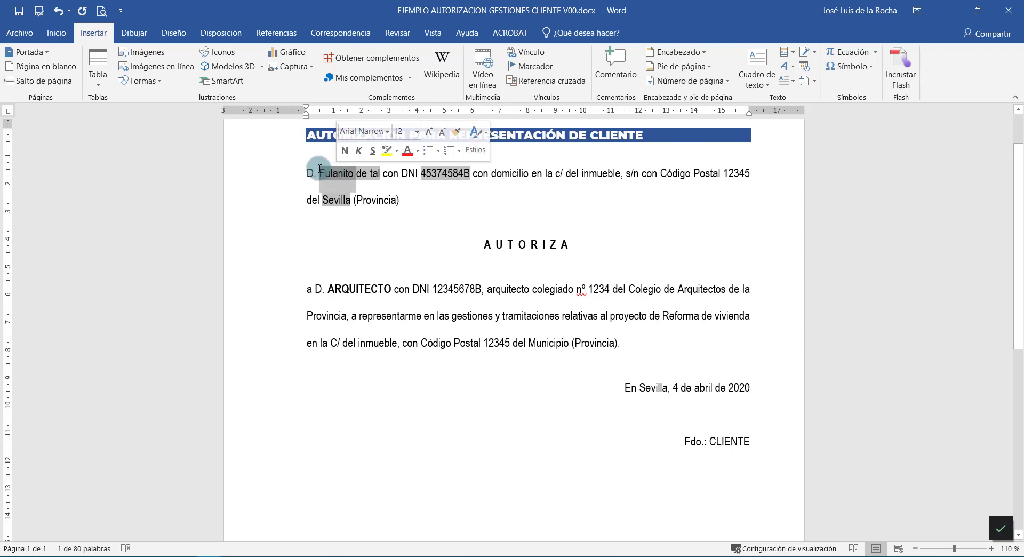
{"action": "left_click_drag", "start_coordinate": [334, 173], "coordinate": [381, 178]}
{"action": "left_click", "coordinate": [533, 68]}
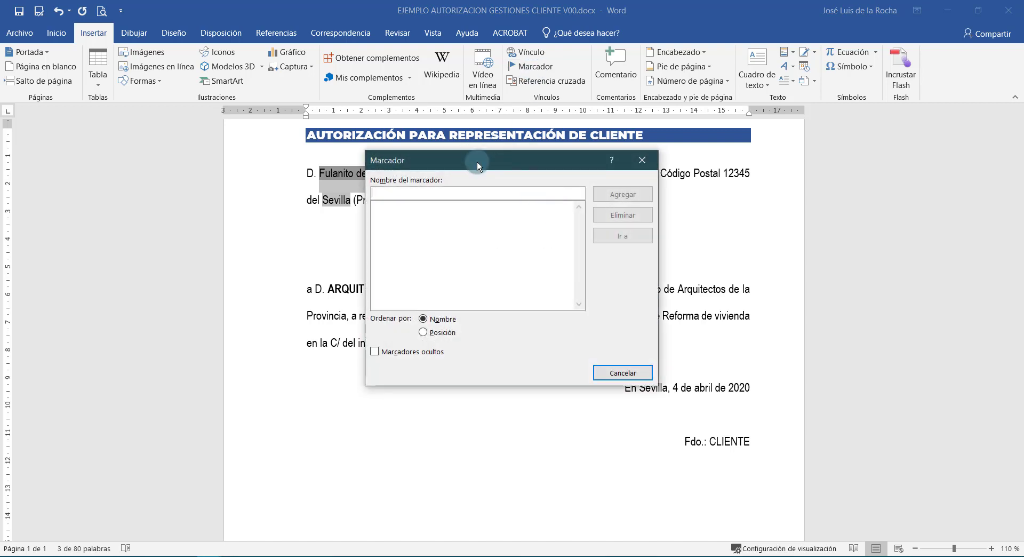
{"action": "left_click_drag", "start_coordinate": [477, 162], "coordinate": [507, 215]}
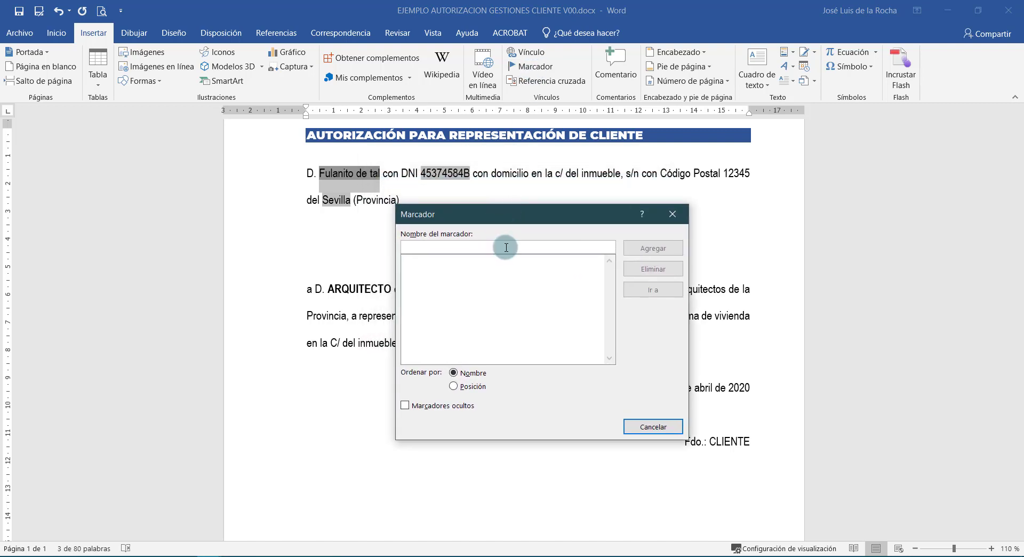
{"action": "type", "text": "CLIENTE"}
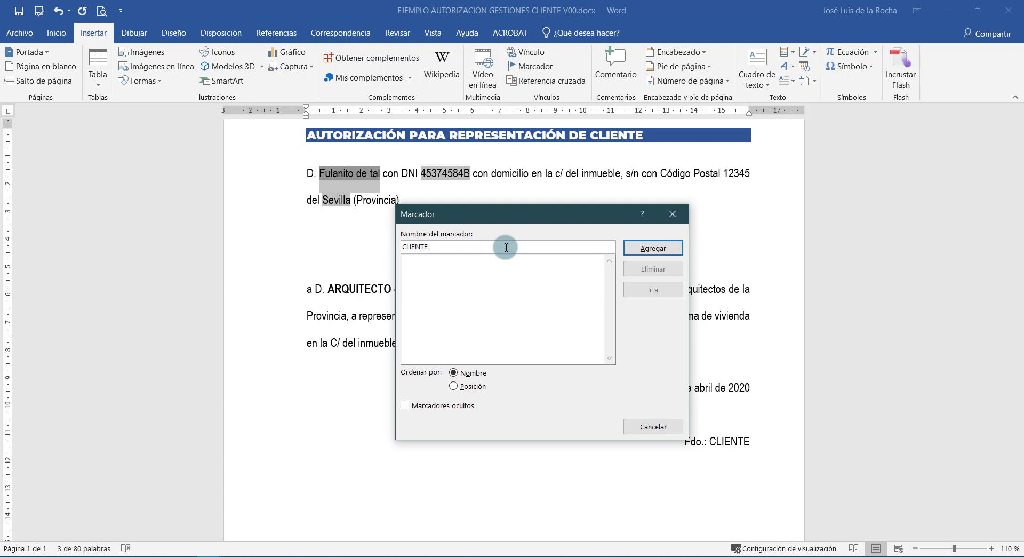
{"action": "left_click", "coordinate": [655, 249]}
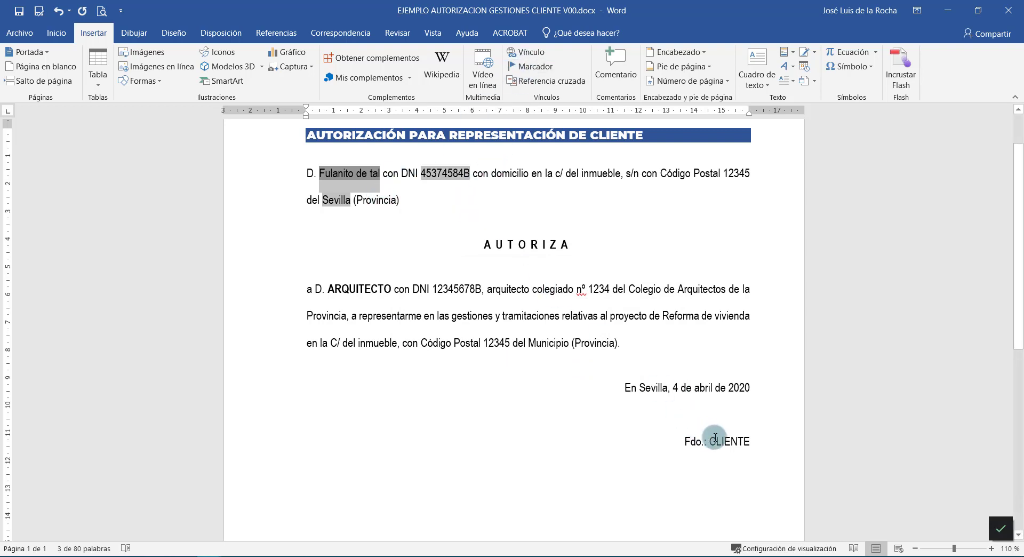
- Add a bookmark named MUNICIPIO to the client's municipality field in the first paragraph
{"action": "left_click", "coordinate": [336, 207]}
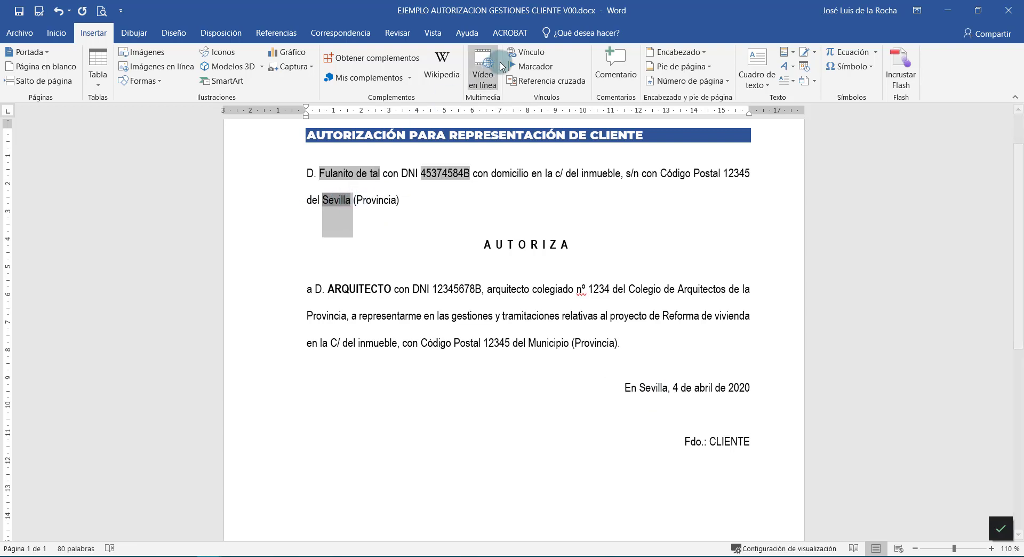
{"action": "left_click", "coordinate": [516, 66]}
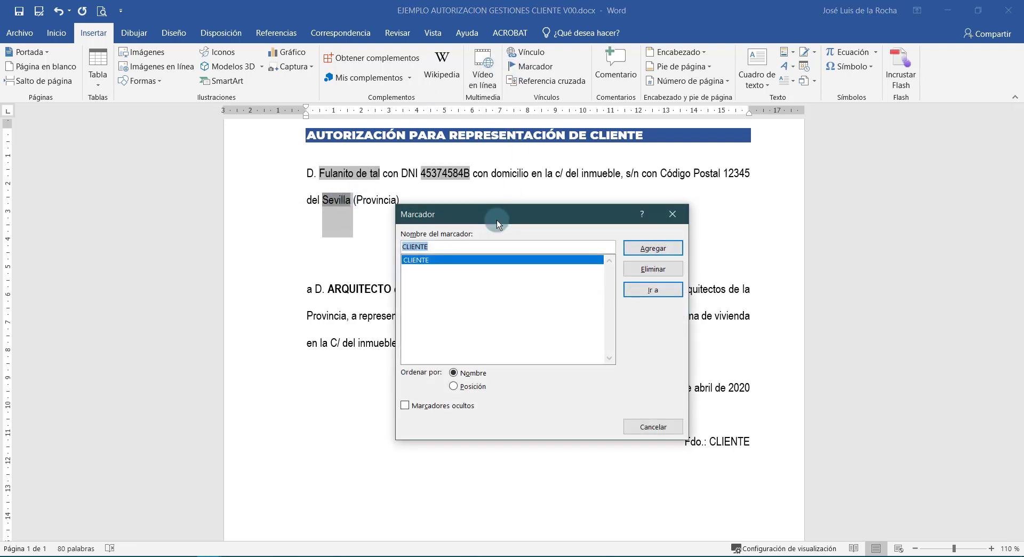
{"action": "type", "text": "mu"}
{"action": "key", "text": "BackSpace"}
{"action": "key", "text": "Caps_Lock"}
{"action": "key", "text": "BackSpace"}
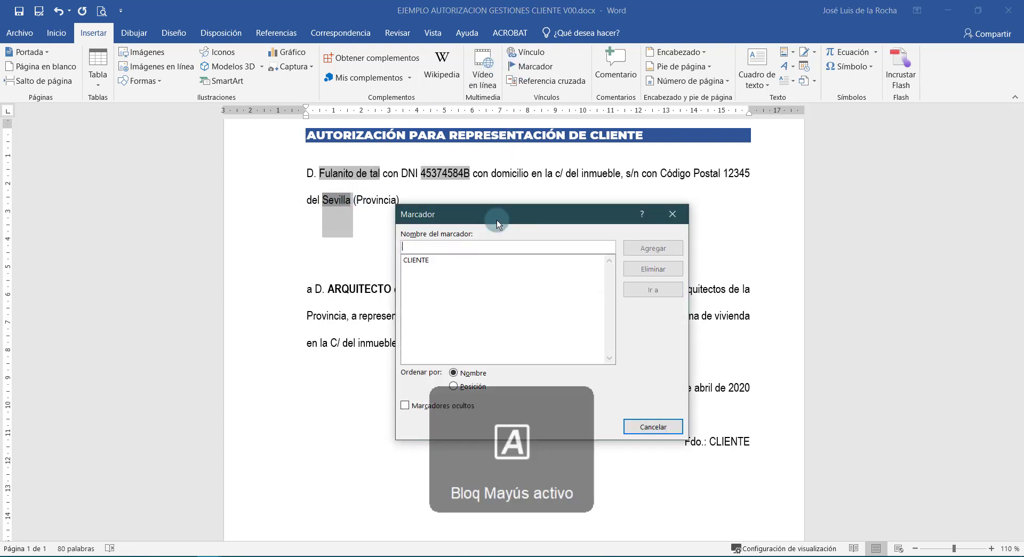
{"action": "type", "text": "MUNICIPIO"}
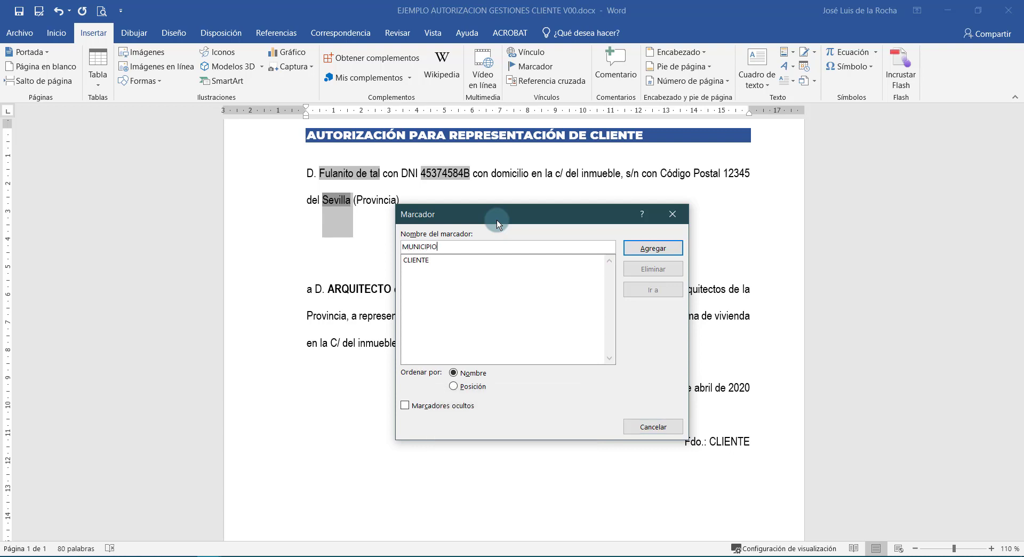
{"action": "left_click", "coordinate": [653, 248]}
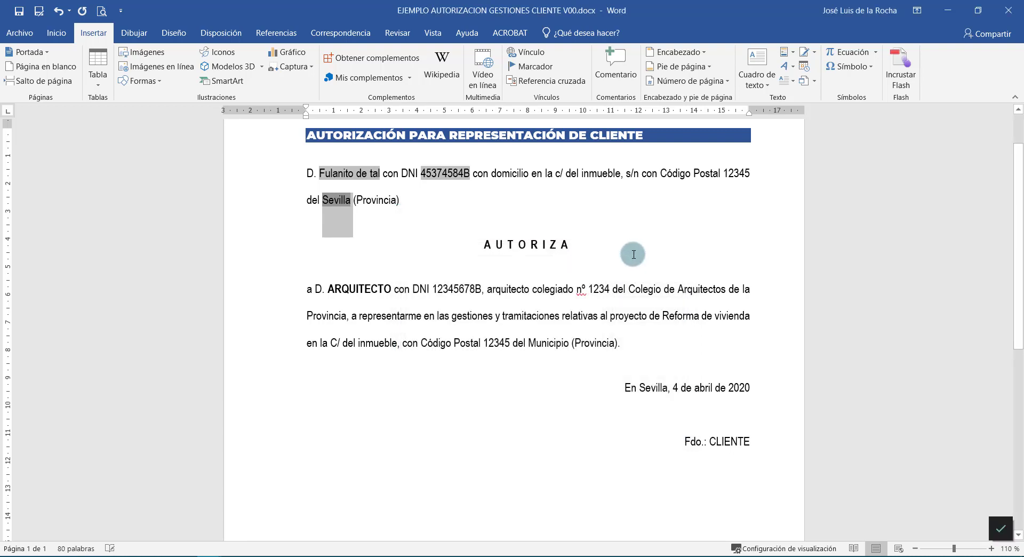
- Replace Sevilla in the place and date line with a Ref field pointing to the MUNICIPIO bookmark
{"action": "double_click", "coordinate": [649, 389]}
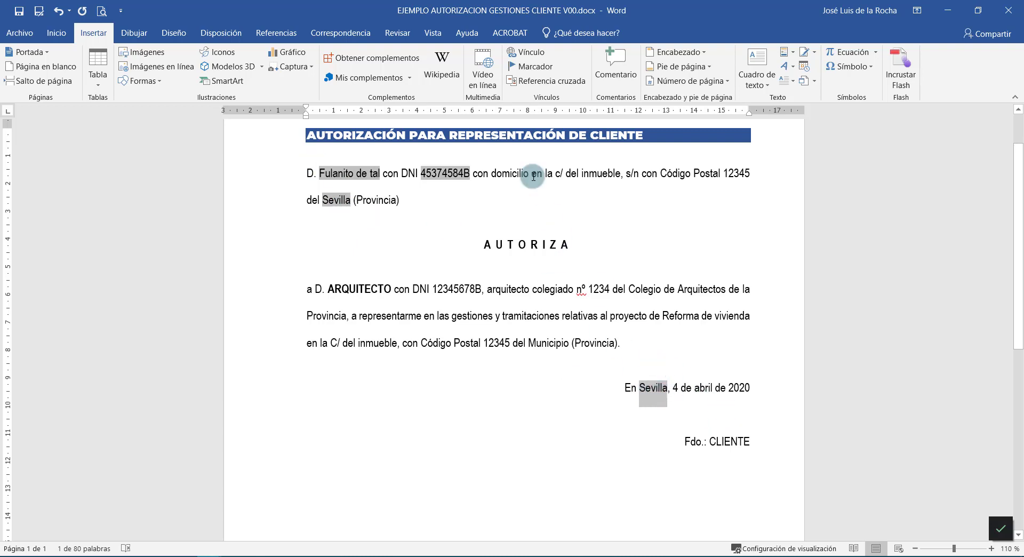
{"action": "left_click", "coordinate": [789, 50]}
{"action": "left_click", "coordinate": [795, 101]}
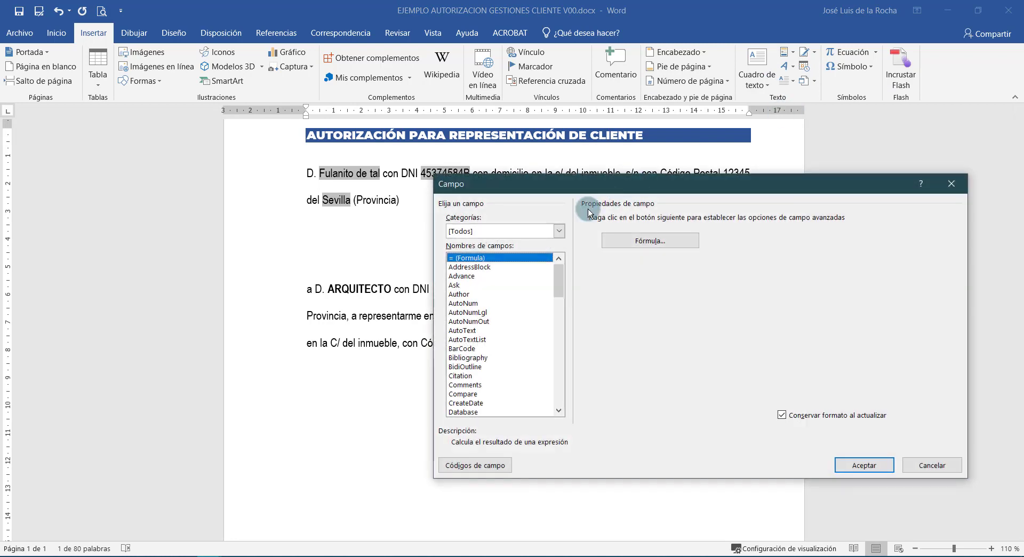
{"action": "key", "text": "r"}
{"action": "scroll", "coordinate": [516, 350], "scroll_direction": "down", "scroll_amount": 2}
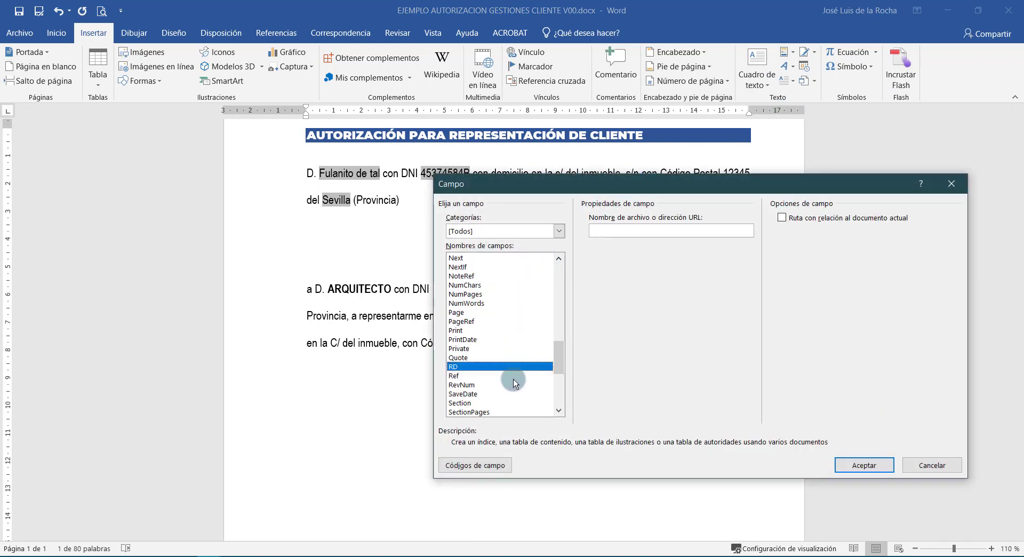
{"action": "left_click", "coordinate": [466, 376]}
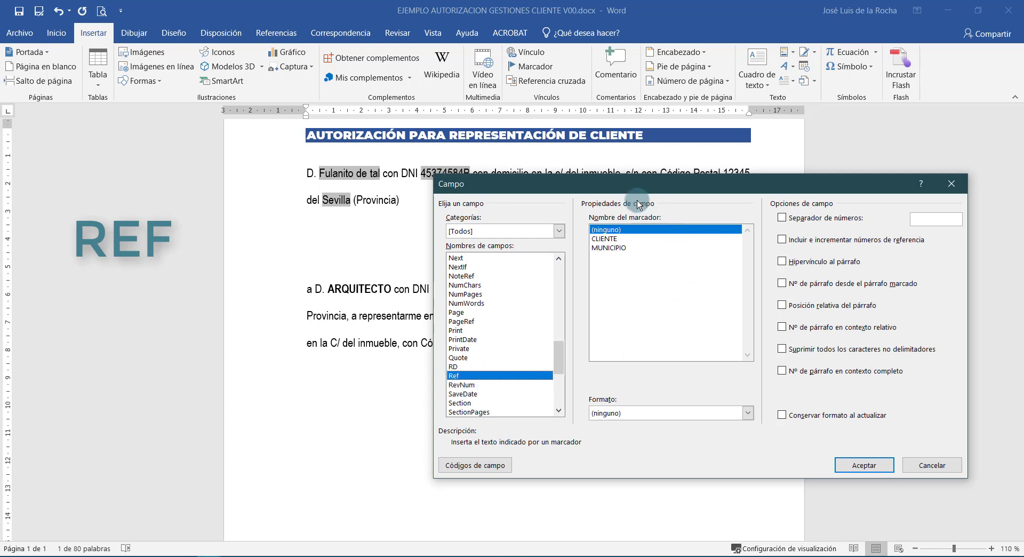
{"action": "left_click", "coordinate": [614, 248]}
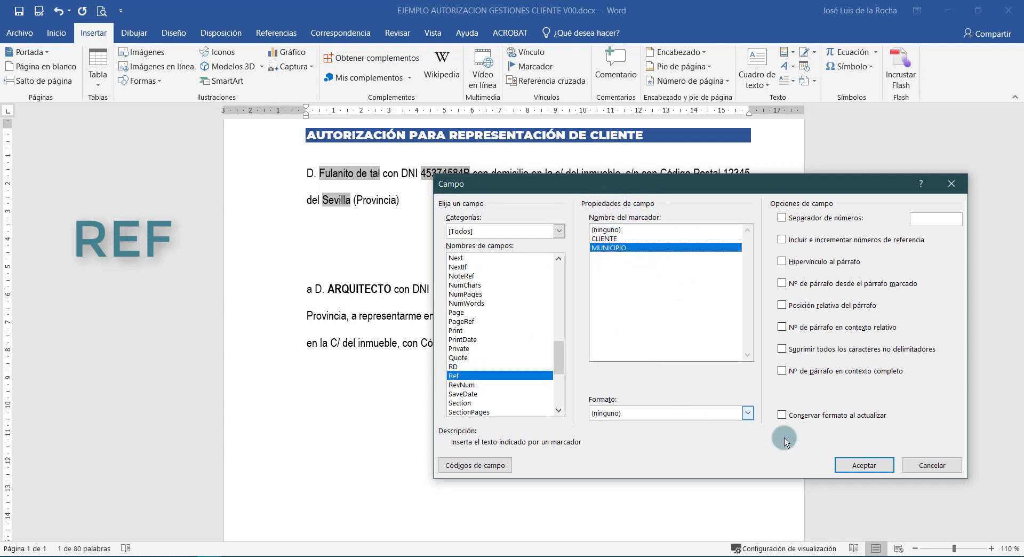
{"action": "left_click", "coordinate": [854, 465]}
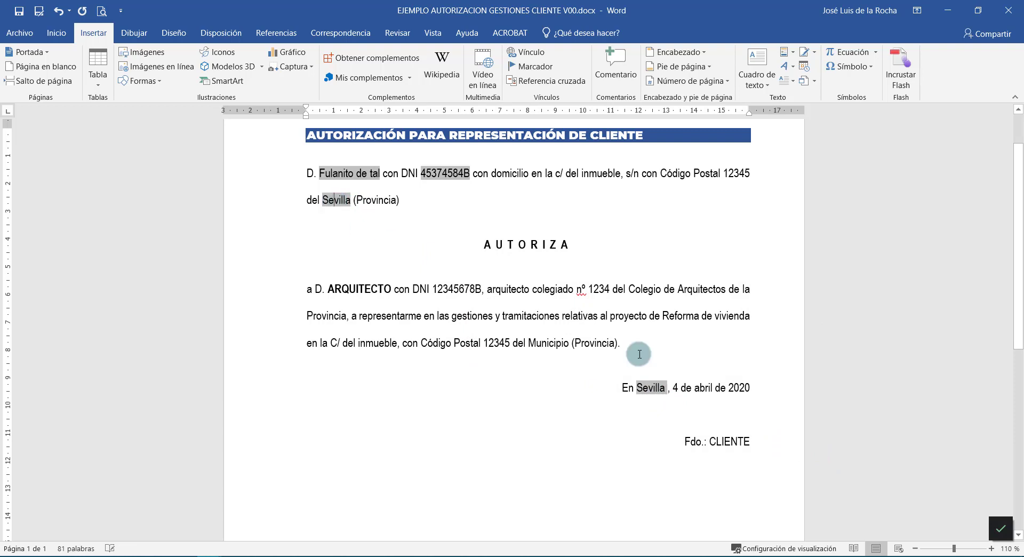
- Replace the fixed date above the signature with a Date field in the format dd' de 'MMMM' de 'yyyy
{"action": "left_click_drag", "start_coordinate": [673, 387], "coordinate": [747, 388]}
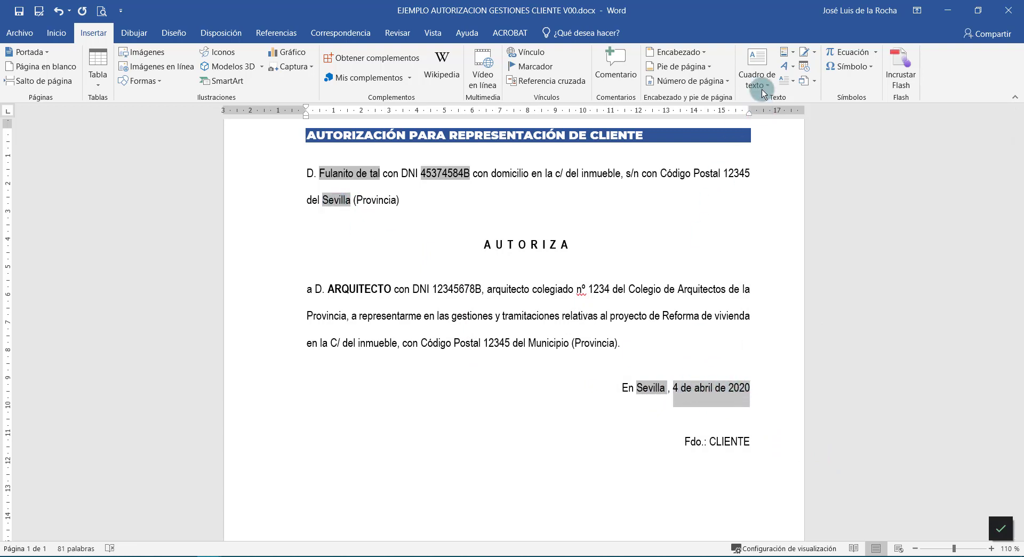
{"action": "left_click", "coordinate": [793, 51]}
{"action": "left_click", "coordinate": [798, 101]}
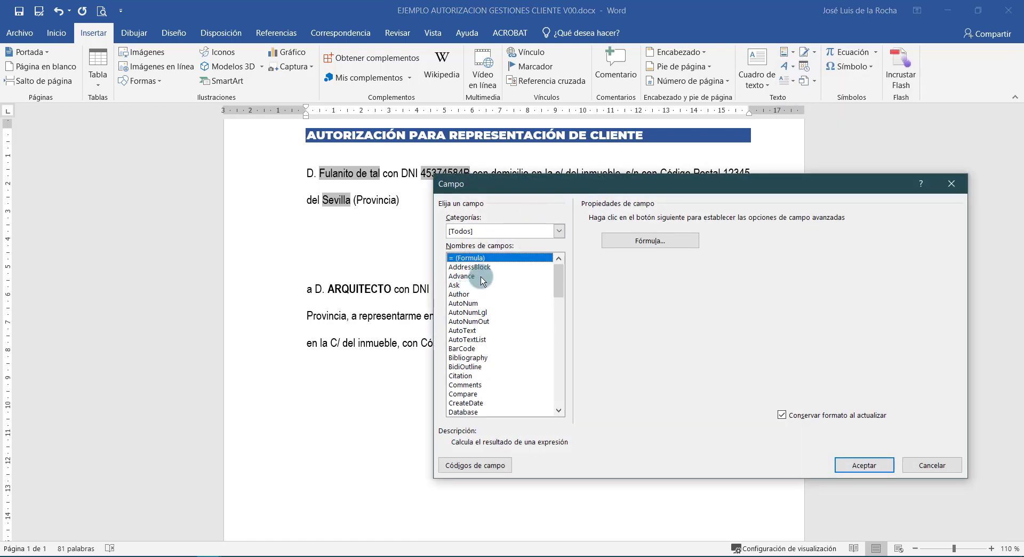
{"action": "left_click", "coordinate": [469, 303]}
{"action": "scroll", "coordinate": [474, 329], "scroll_direction": "down", "scroll_amount": 2}
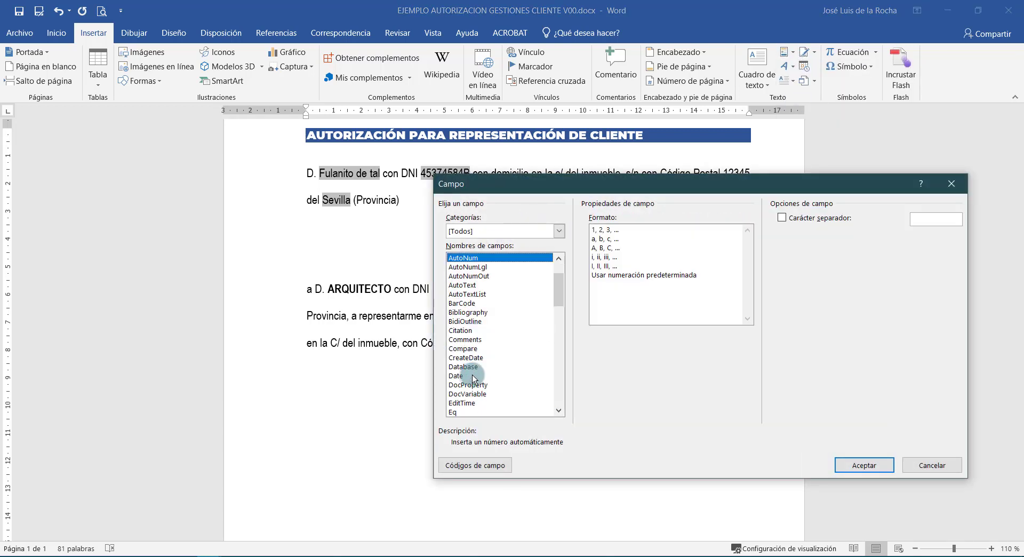
{"action": "left_click", "coordinate": [470, 367]}
{"action": "left_click", "coordinate": [506, 376]}
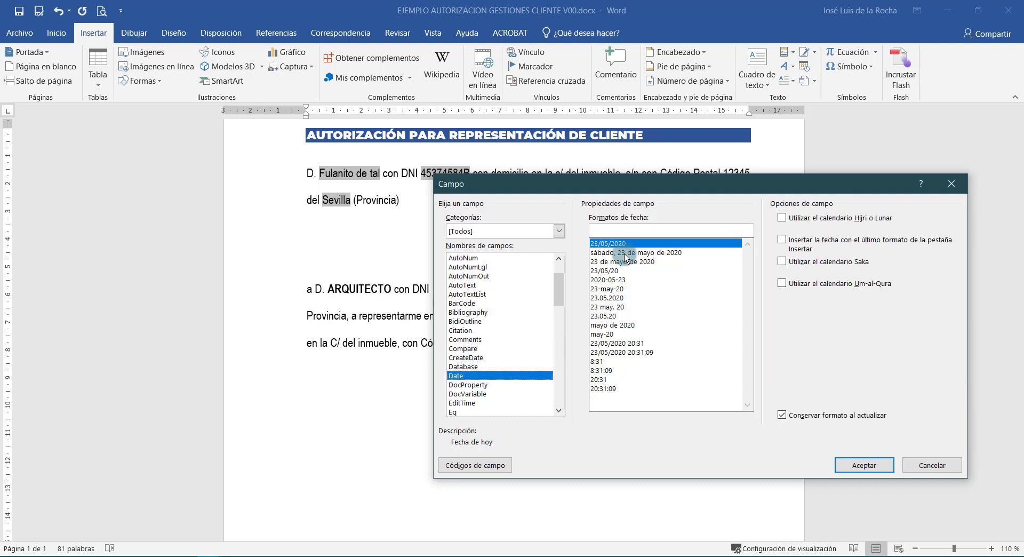
{"action": "left_click_drag", "start_coordinate": [627, 188], "coordinate": [303, 169]}
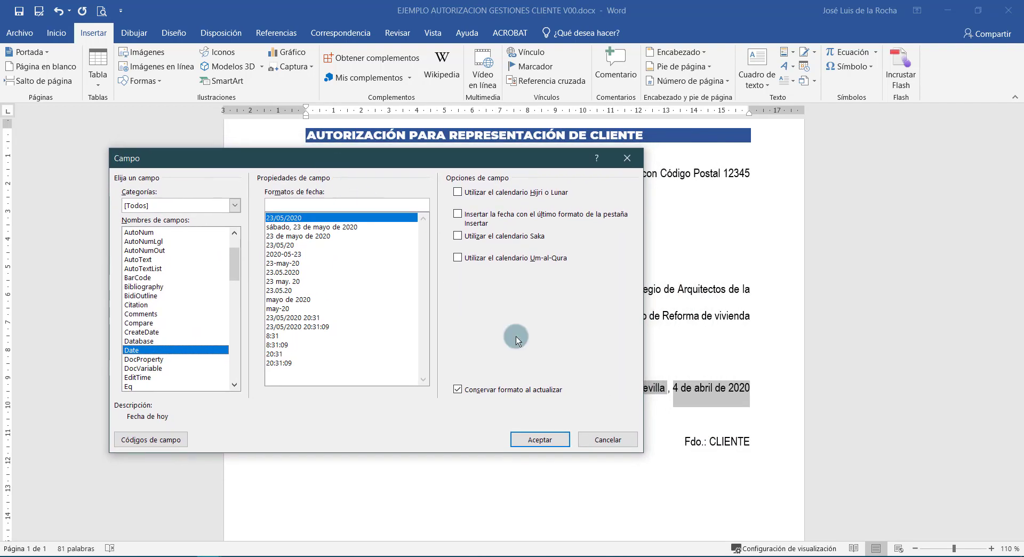
{"action": "left_click", "coordinate": [290, 236]}
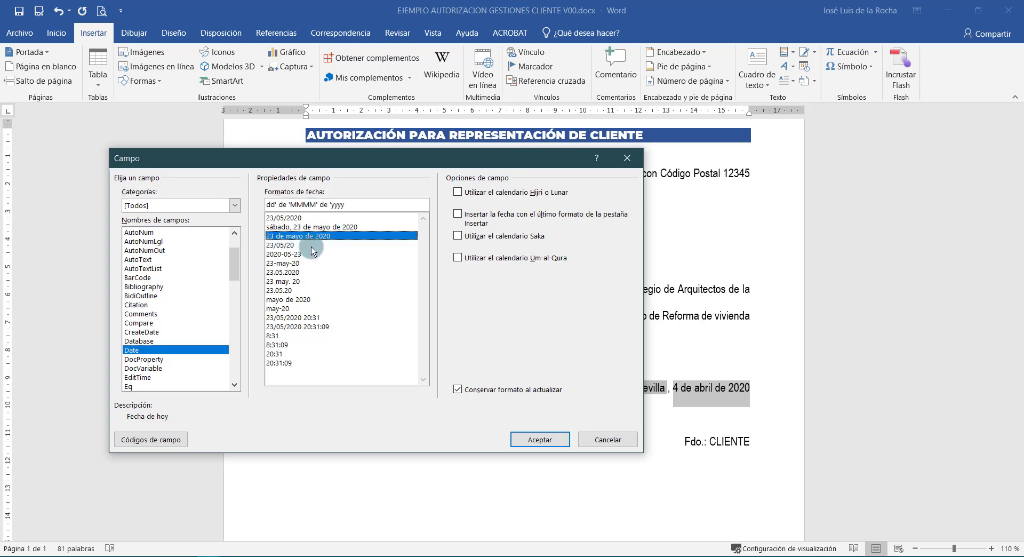
{"action": "left_click", "coordinate": [541, 439]}
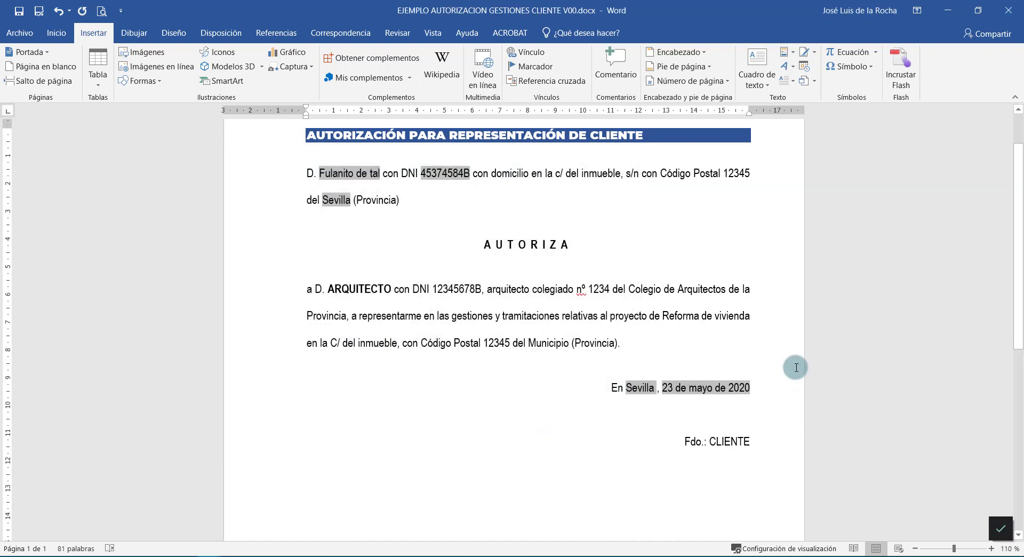
- Replace CLIENTE in the "Fdo.:" signature line with a Ref field pointing to the CLIENTE bookmark
{"action": "double_click", "coordinate": [726, 457]}
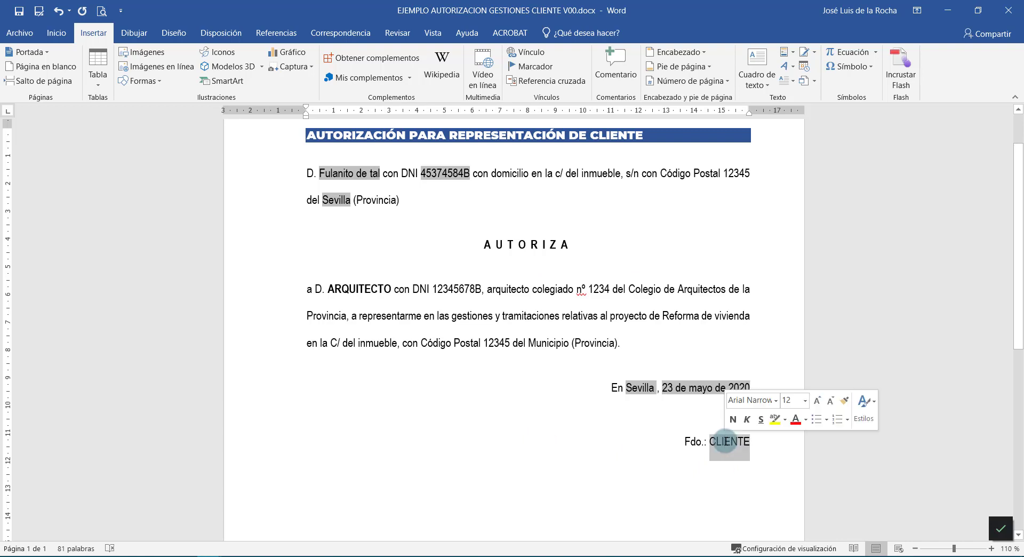
{"action": "left_click", "coordinate": [785, 81]}
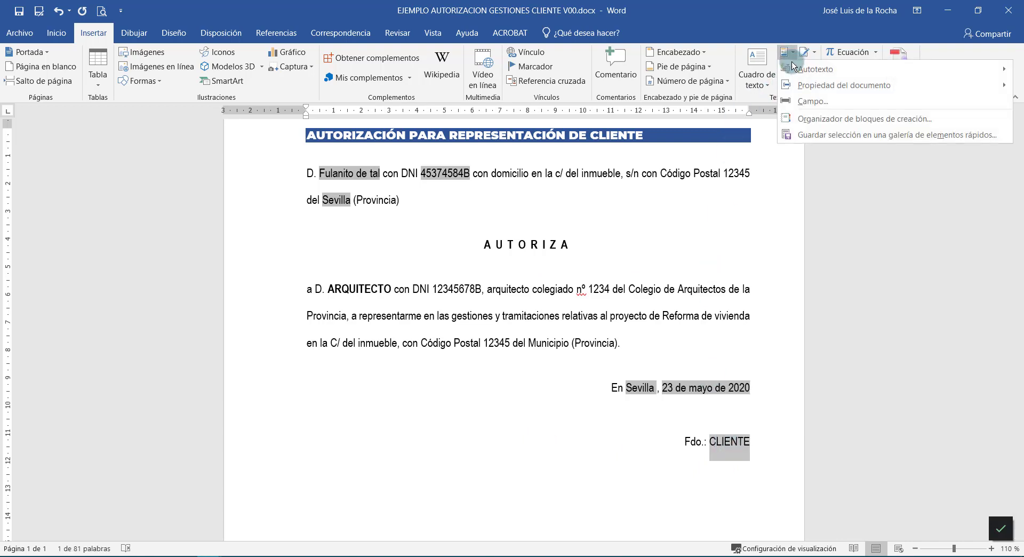
{"action": "left_click", "coordinate": [790, 100]}
{"action": "left_click", "coordinate": [188, 320]}
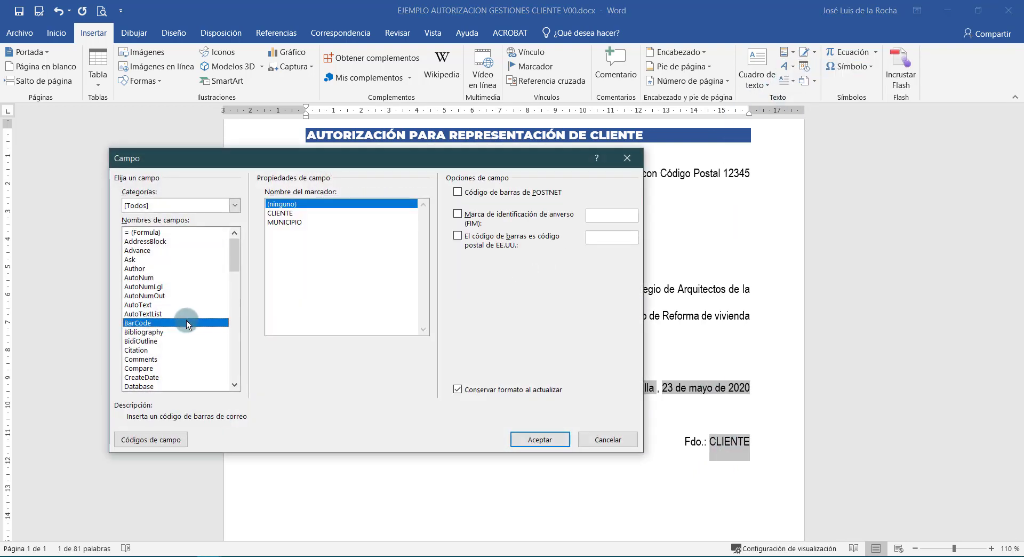
{"action": "key", "text": "r"}
{"action": "scroll", "coordinate": [149, 378], "scroll_direction": "down", "scroll_amount": 3}
{"action": "left_click", "coordinate": [130, 305]}
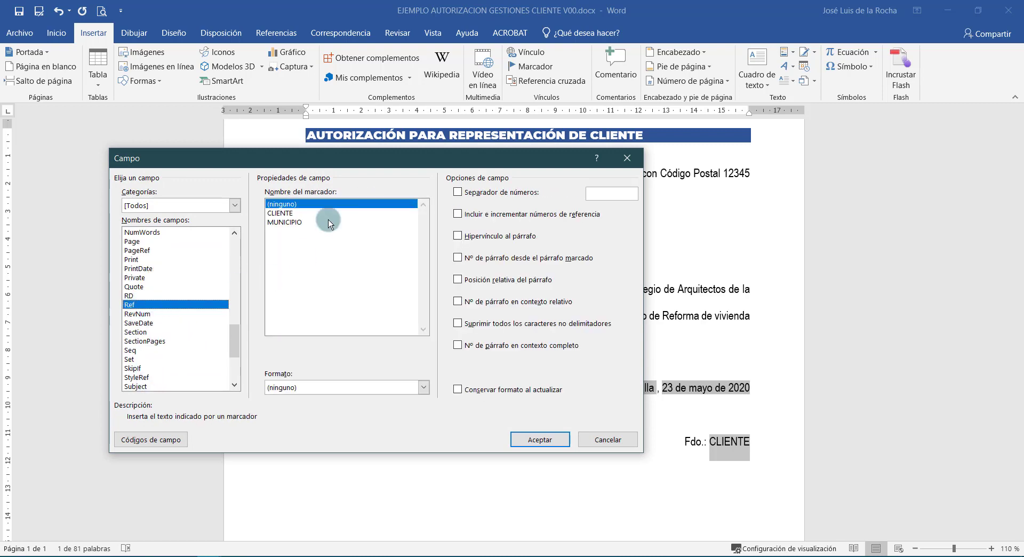
{"action": "left_click", "coordinate": [294, 214]}
{"action": "left_click", "coordinate": [540, 440]}
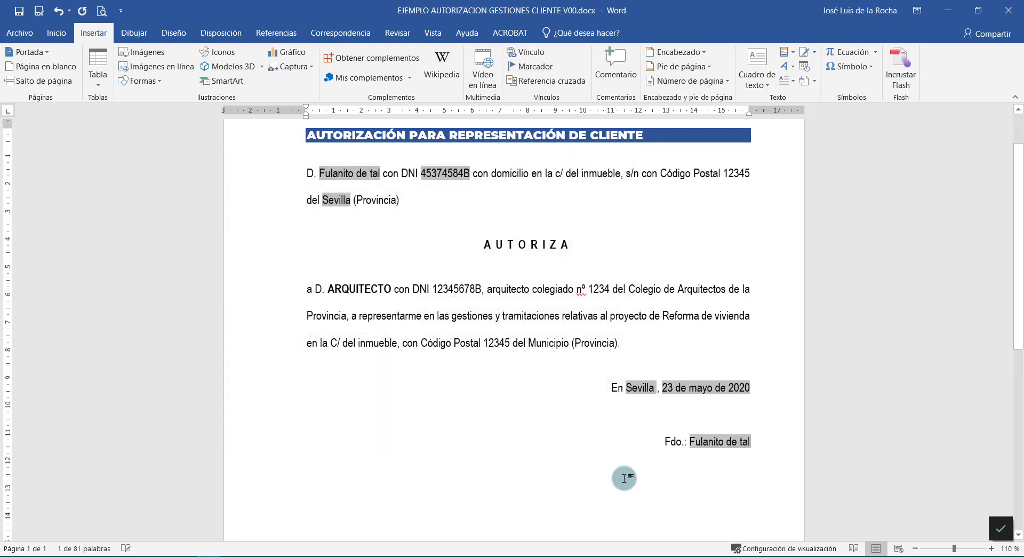
- Update all fields in the document and answer the "Nombre del cliente" request with a different client's full name
{"action": "left_click", "coordinate": [628, 311]}
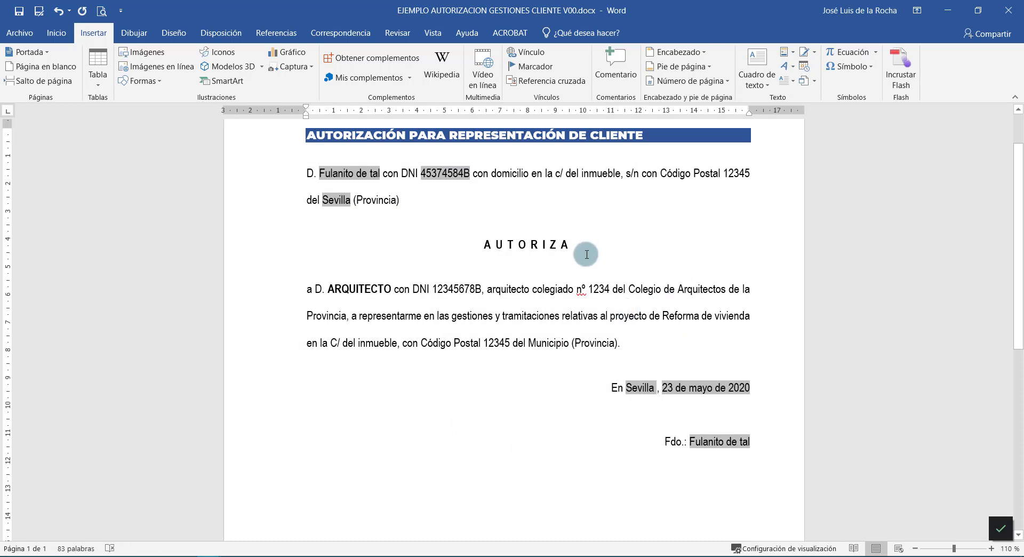
{"action": "key", "text": "ctrl+a"}
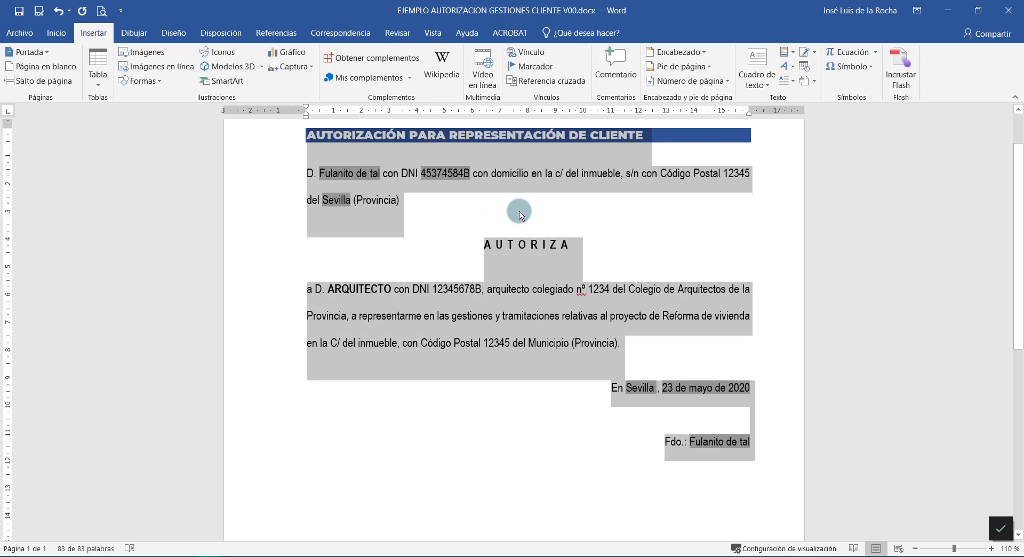
{"action": "right_click", "coordinate": [441, 174]}
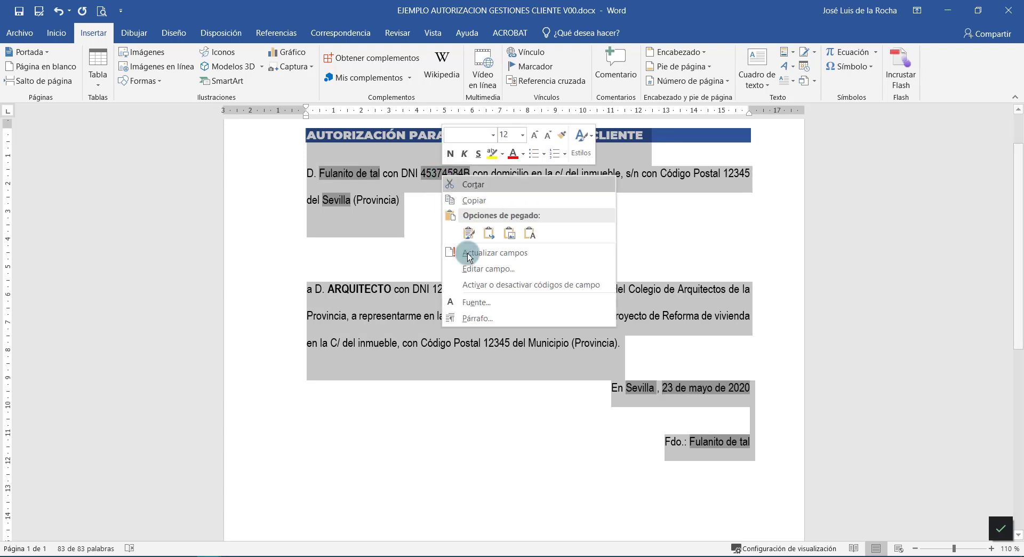
{"action": "left_click", "coordinate": [479, 255]}
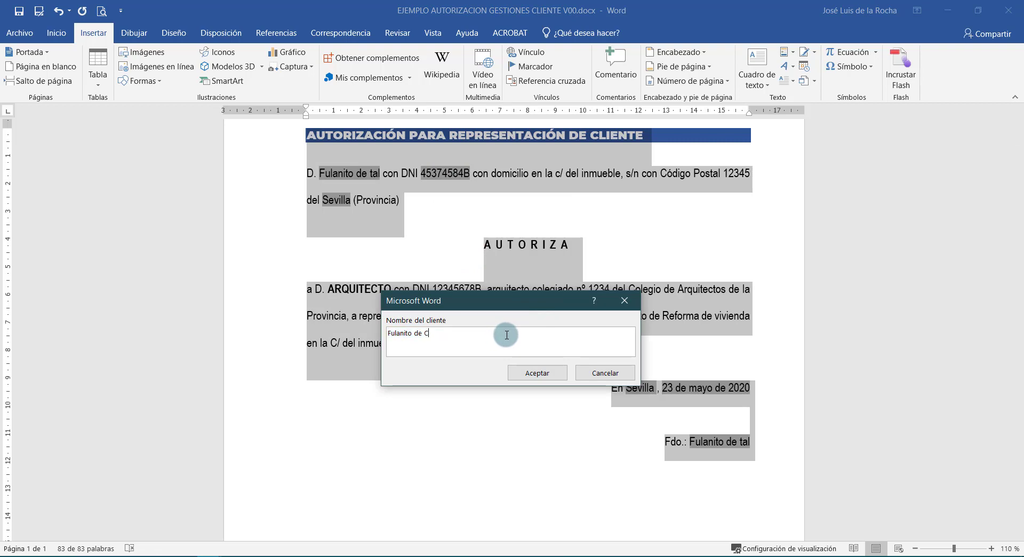
{"action": "key", "text": "BackSpace"}
{"action": "key", "text": "Caps_Lock"}
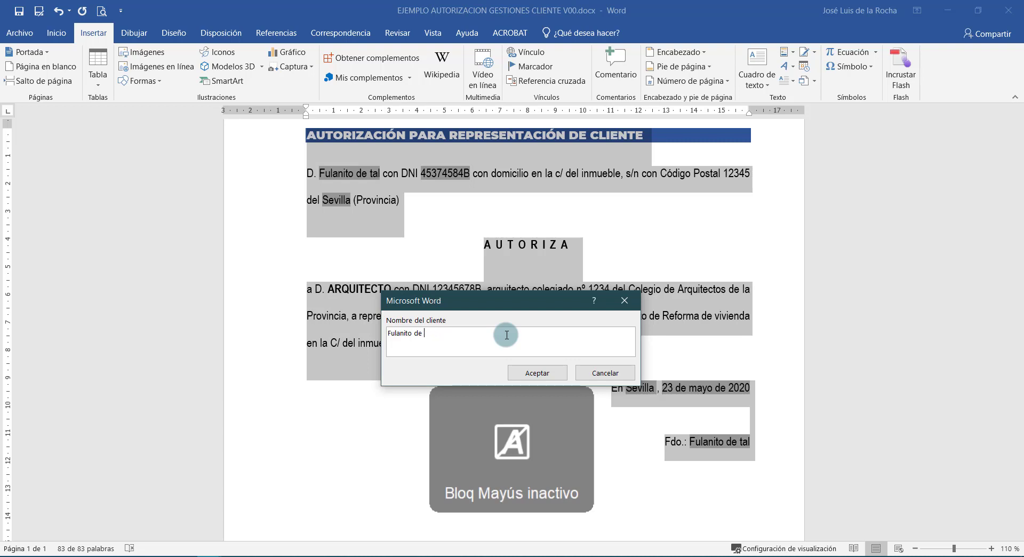
{"action": "type", "text": "cual"}
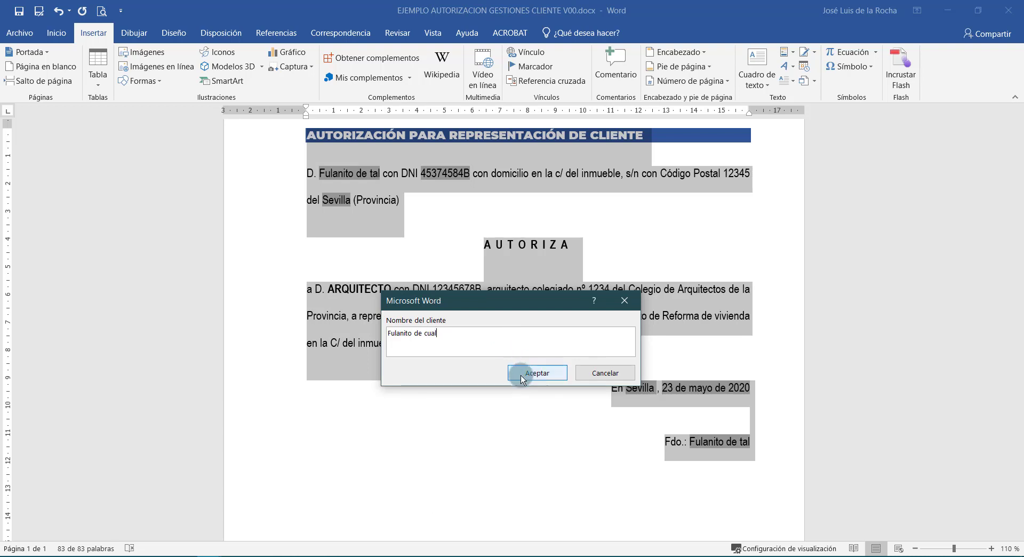
{"action": "left_click", "coordinate": [520, 375]}
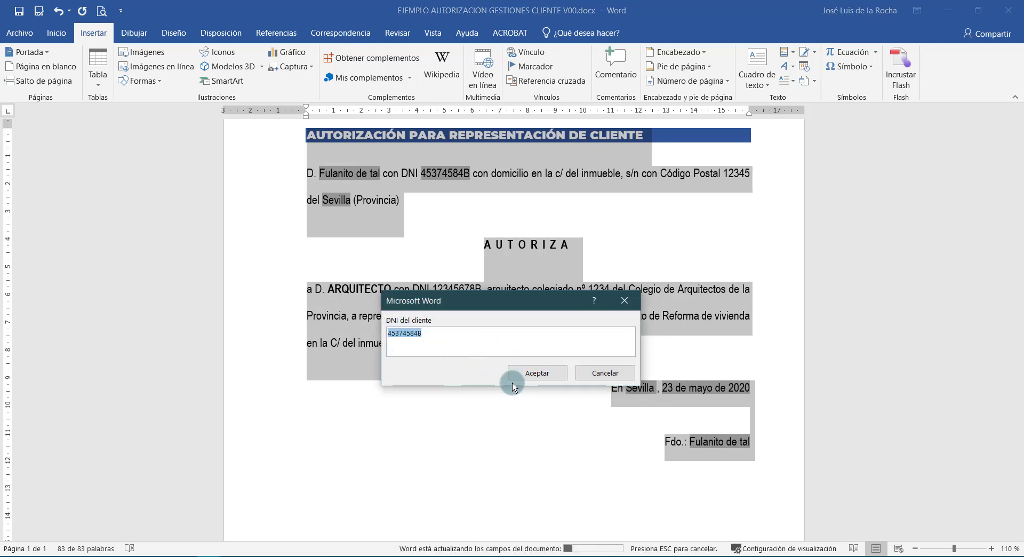
- Answer the "DNI del cliente" request with the client's ID number and the "Municipio del cliente" request with Talavera de la Reina
{"action": "type", "text": "4865486G"}
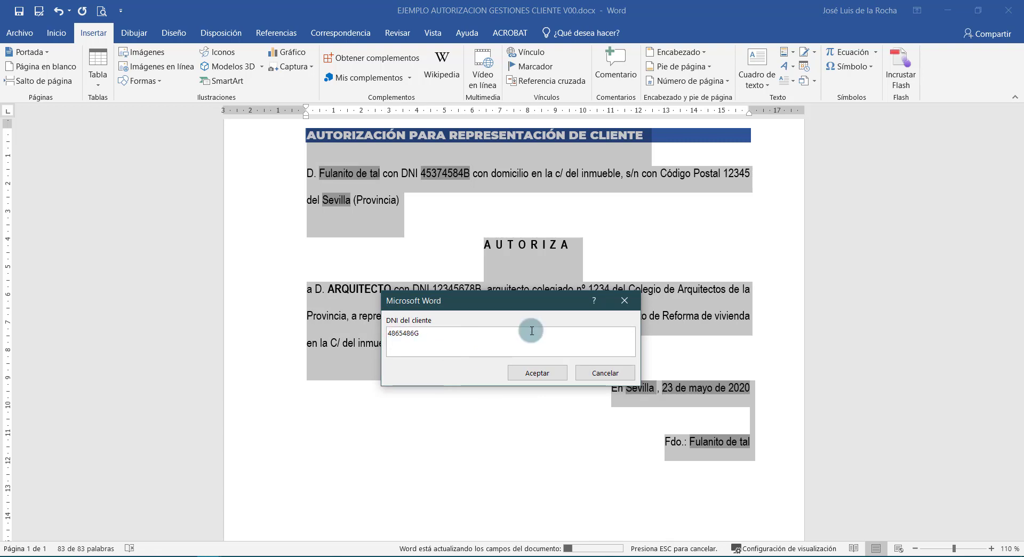
{"action": "left_click", "coordinate": [535, 372]}
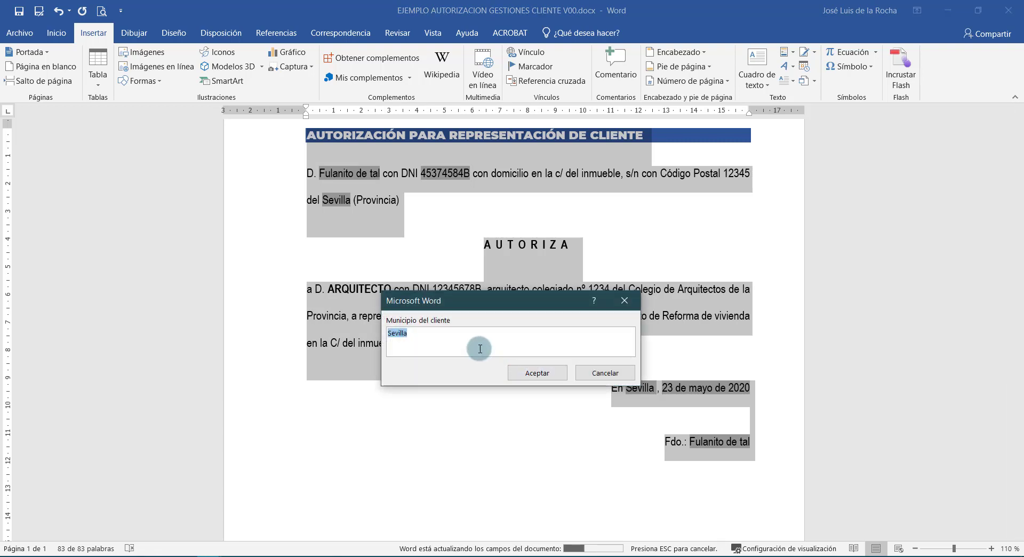
{"action": "type", "text": "Talavera de la Reina"}
{"action": "left_click", "coordinate": [540, 377]}
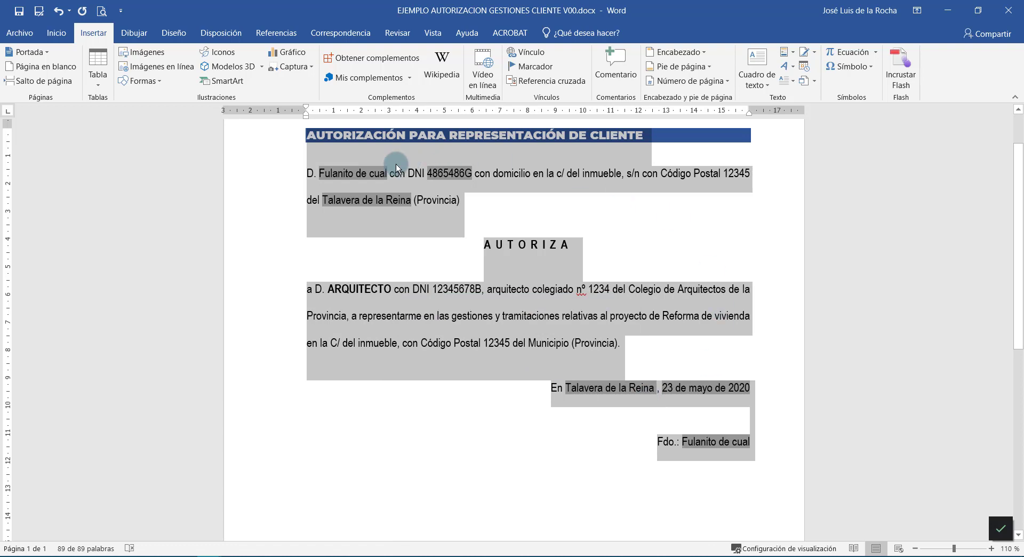
- Check the client name and municipality where they repeat in the document, and display all field codes instead of results
{"action": "left_click", "coordinate": [350, 185]}
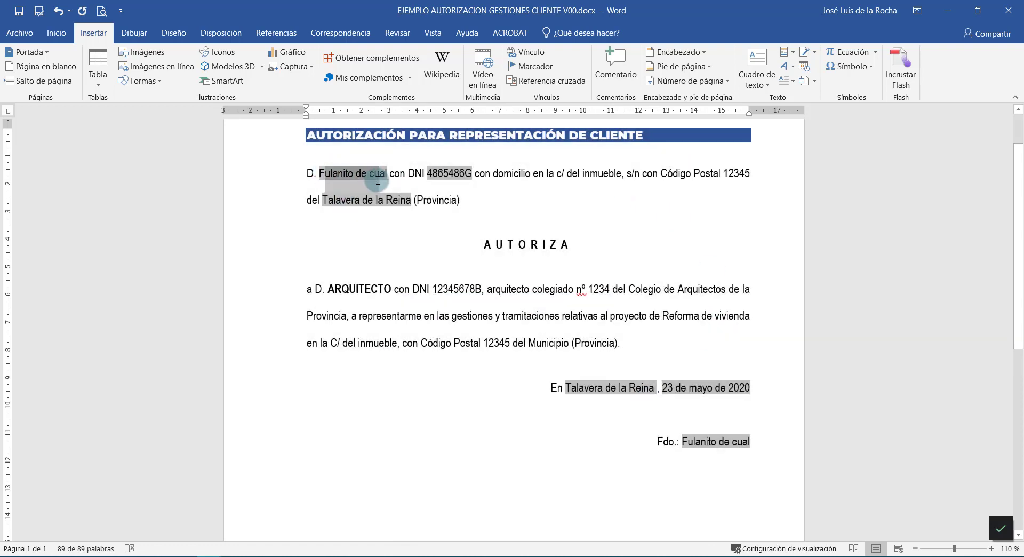
{"action": "left_click", "coordinate": [684, 441]}
{"action": "left_click", "coordinate": [640, 394]}
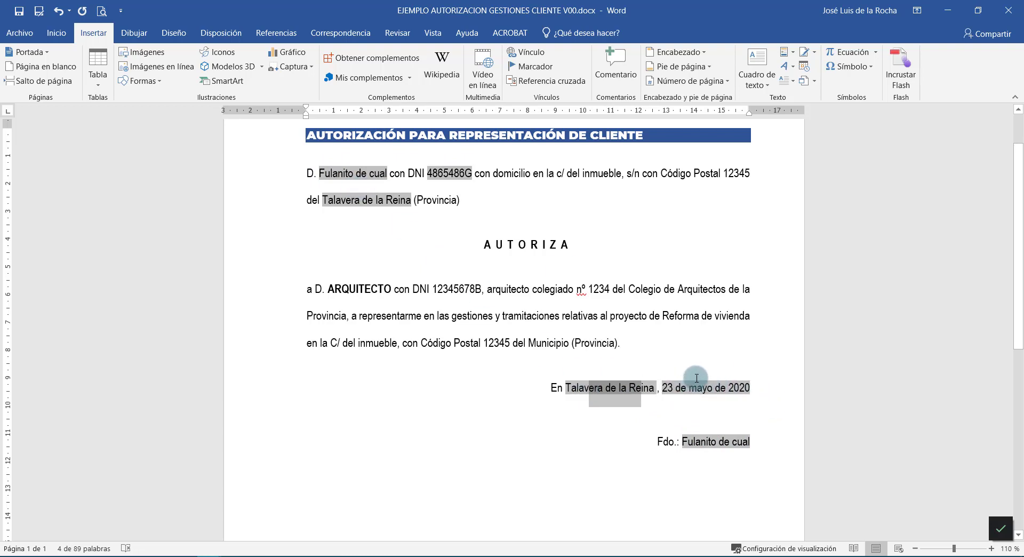
{"action": "left_click", "coordinate": [638, 343]}
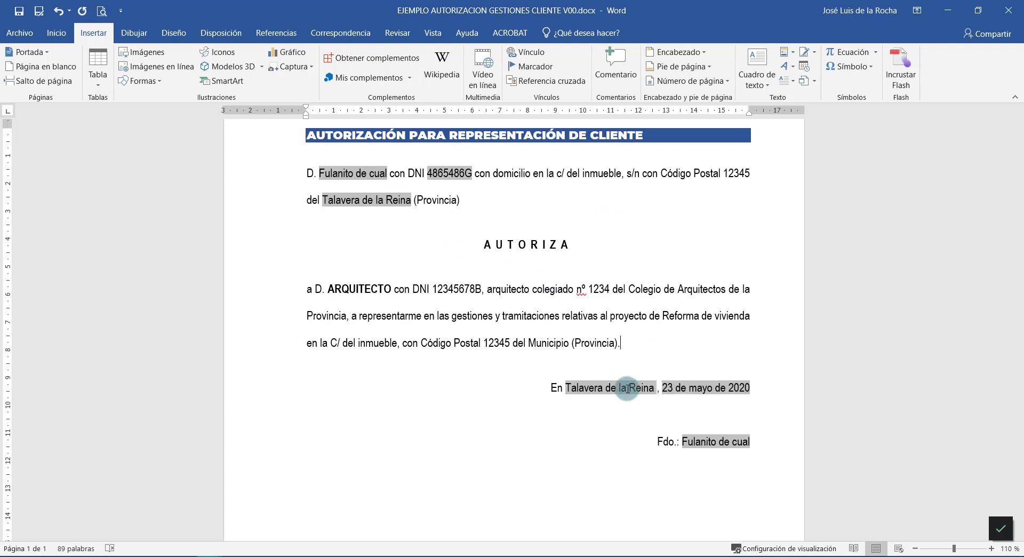
{"action": "key", "text": "alt+F9"}
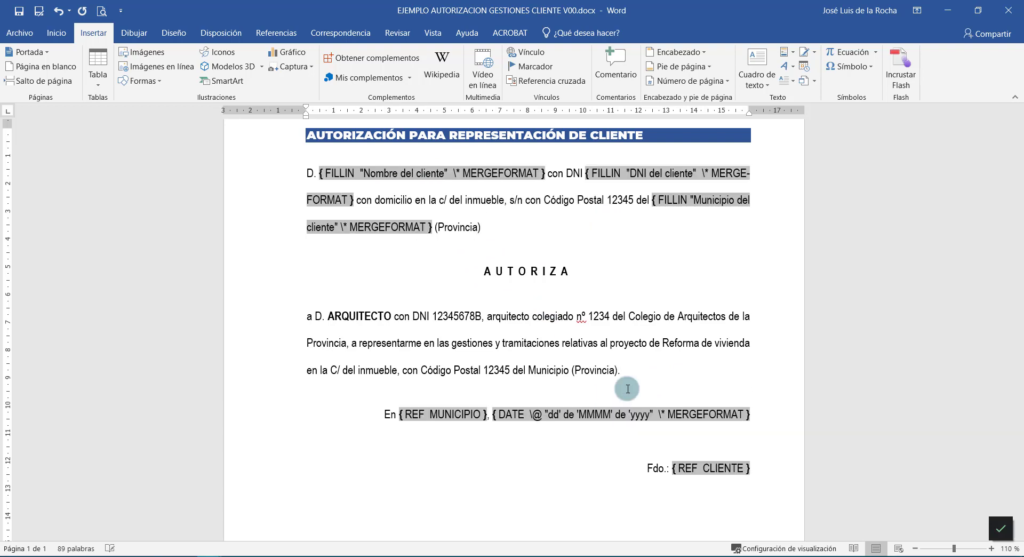